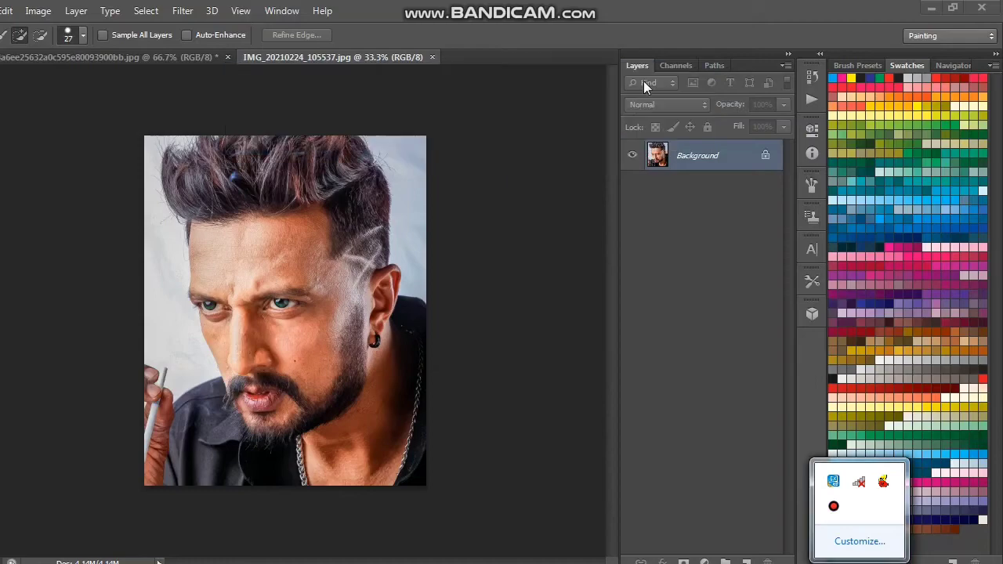
Step: Zoom in and out on the portrait photo to inspect the man's hair
scroll(308, 324, "up", 2)
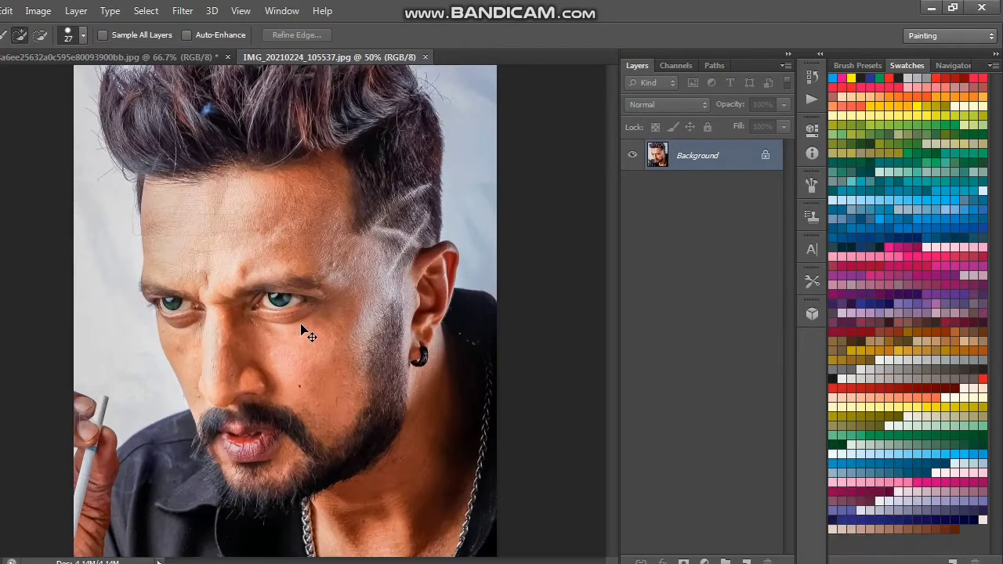
scroll(302, 319, "up", 1)
scroll(300, 317, "down", 2)
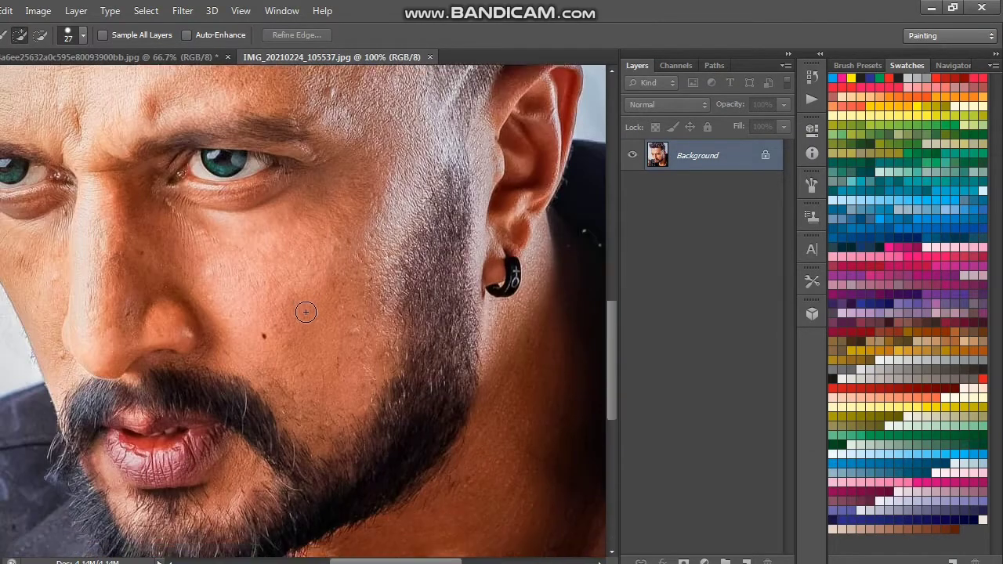
scroll(307, 316, "down", 1)
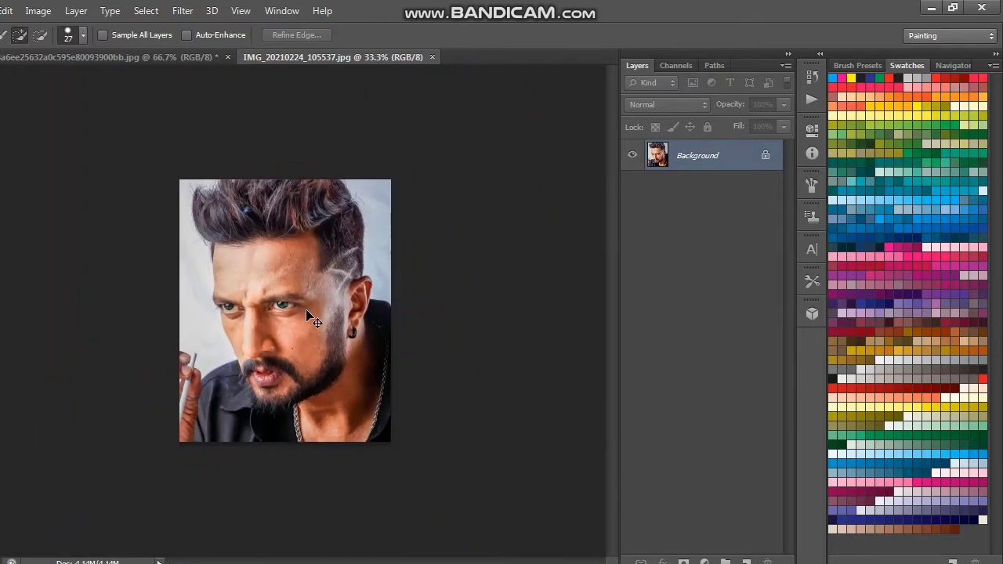
scroll(314, 321, "up", 1)
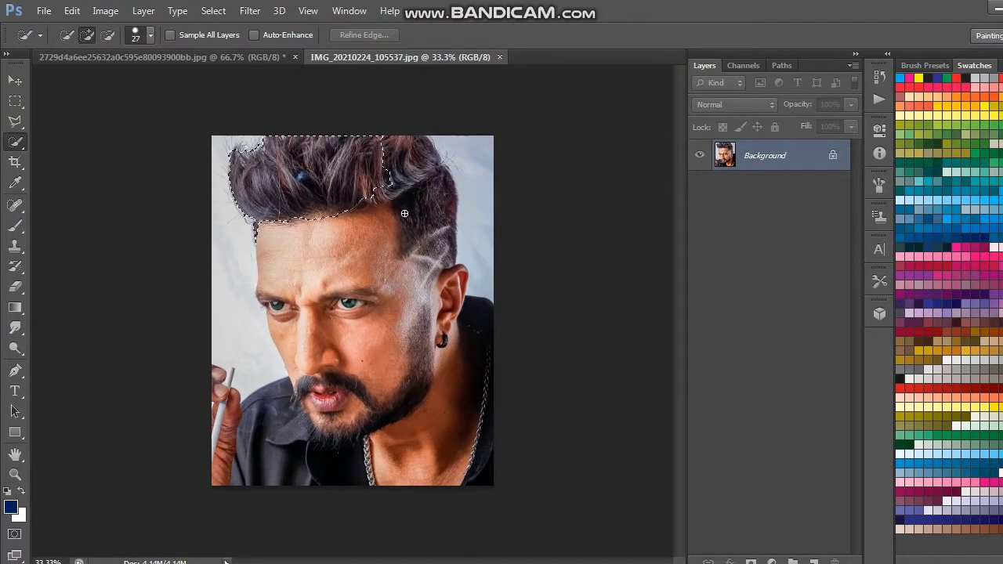
Step: Extend the Quick Selection over the ear area, shirt, lower body and pen-holding fingers
left_click_drag(402, 327, 461, 300)
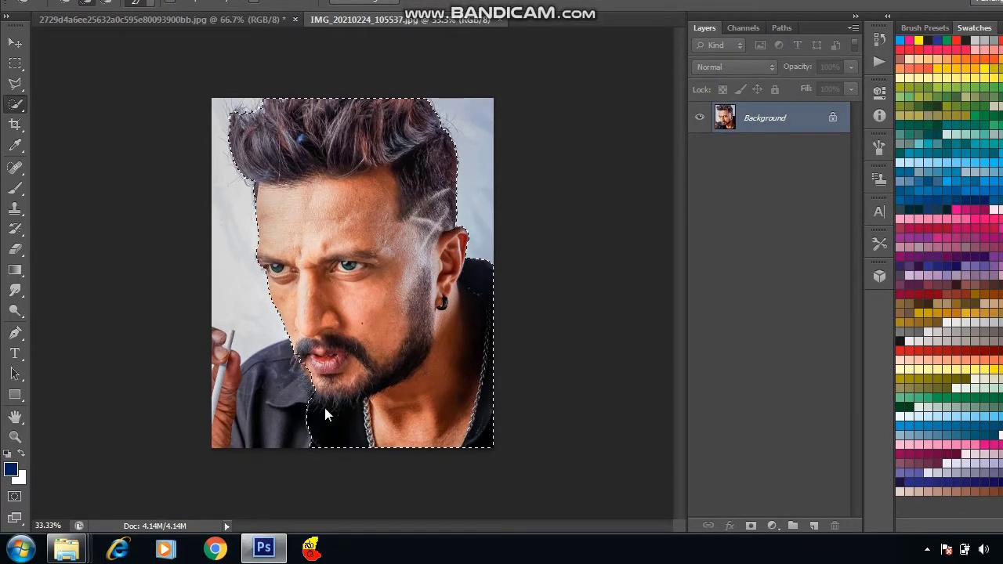
left_click_drag(324, 414, 262, 430)
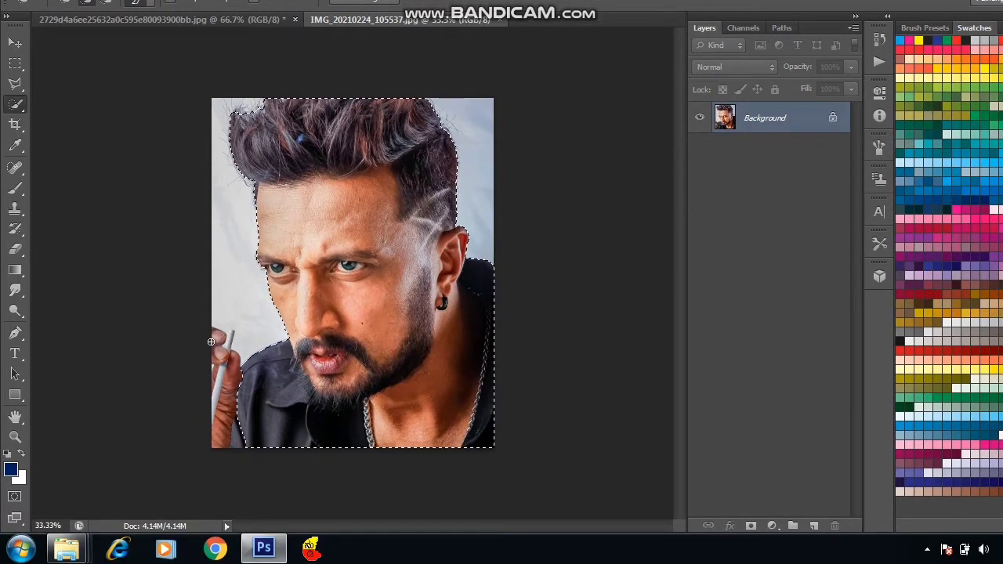
left_click_drag(211, 342, 219, 342)
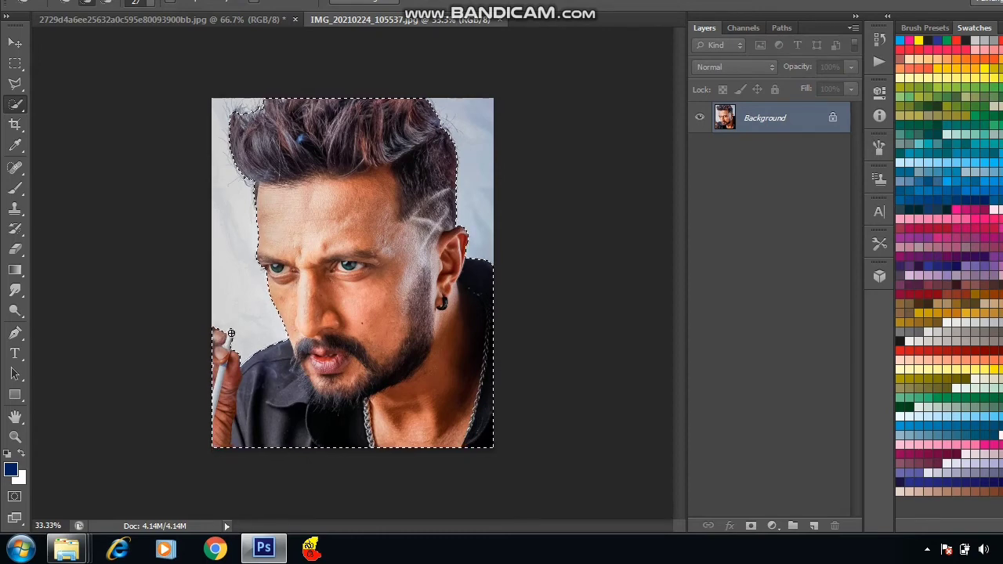
left_click(231, 333)
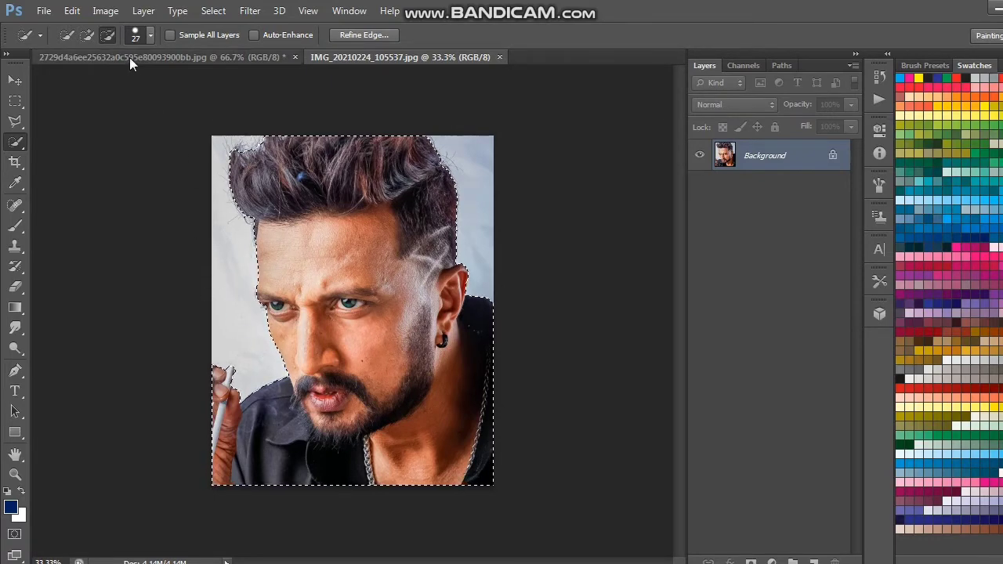
Step: Use Refine Edge, painting the upper-left hair edge with the Refine Radius brush, and apply it
right_click(333, 192)
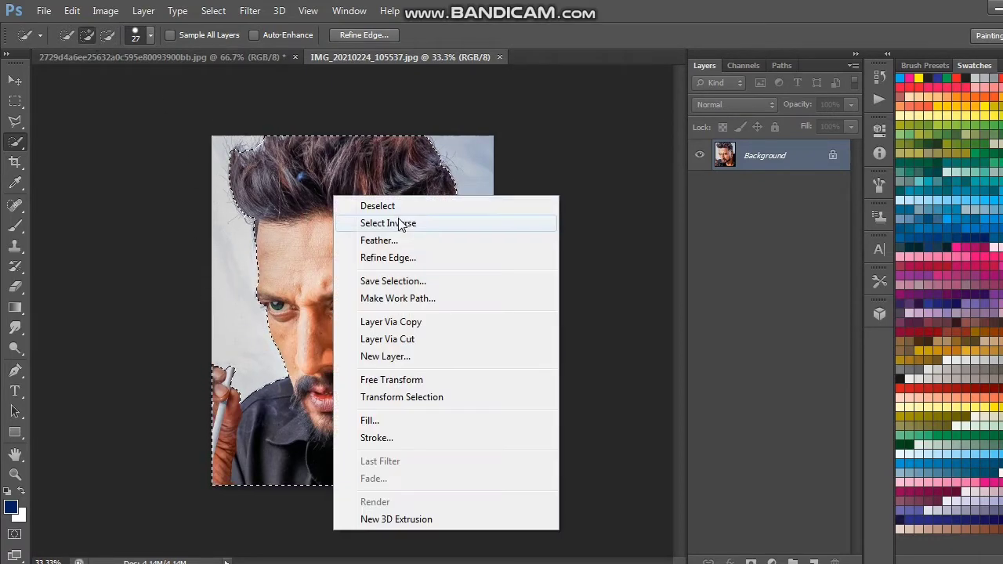
left_click(386, 258)
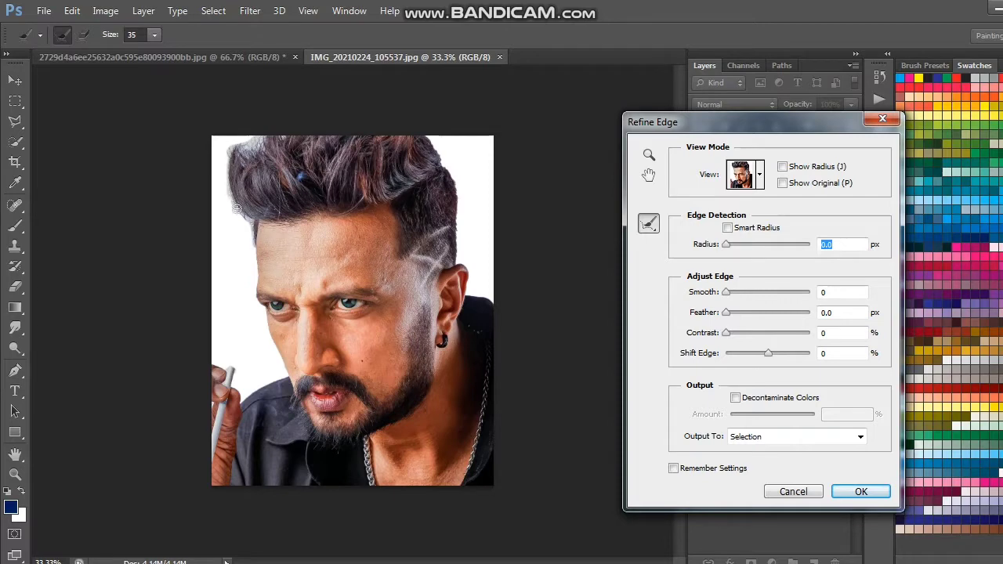
left_click_drag(289, 140, 240, 139)
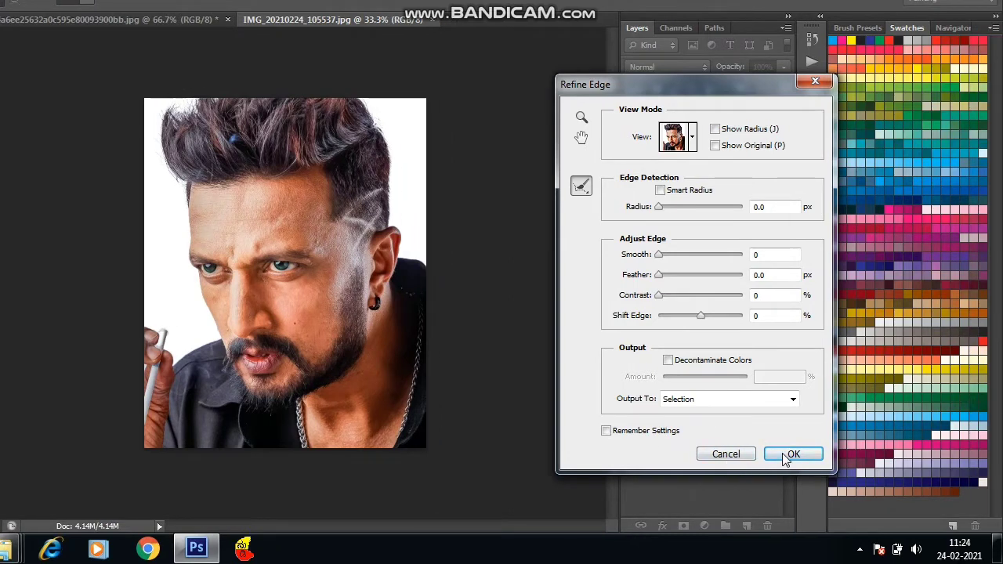
left_click(791, 455)
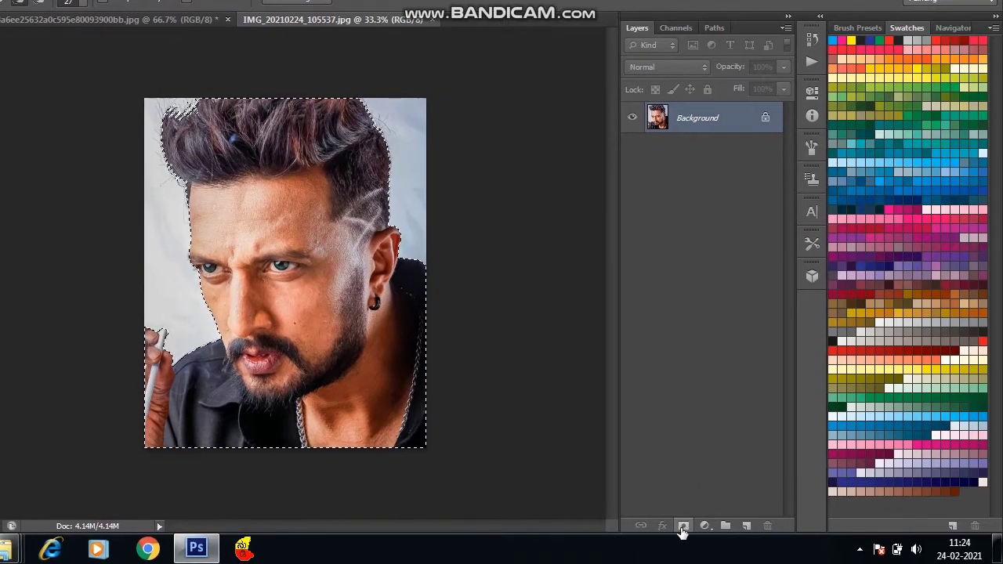
Step: Add a layer mask to Layer 0 that hides the background around the man
left_click(682, 526)
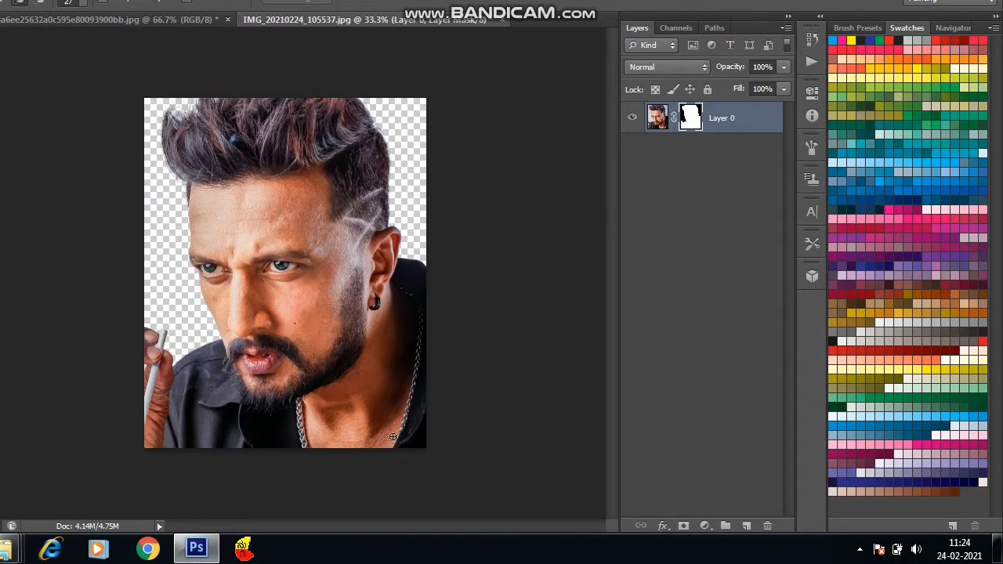
key("ctrl+z")
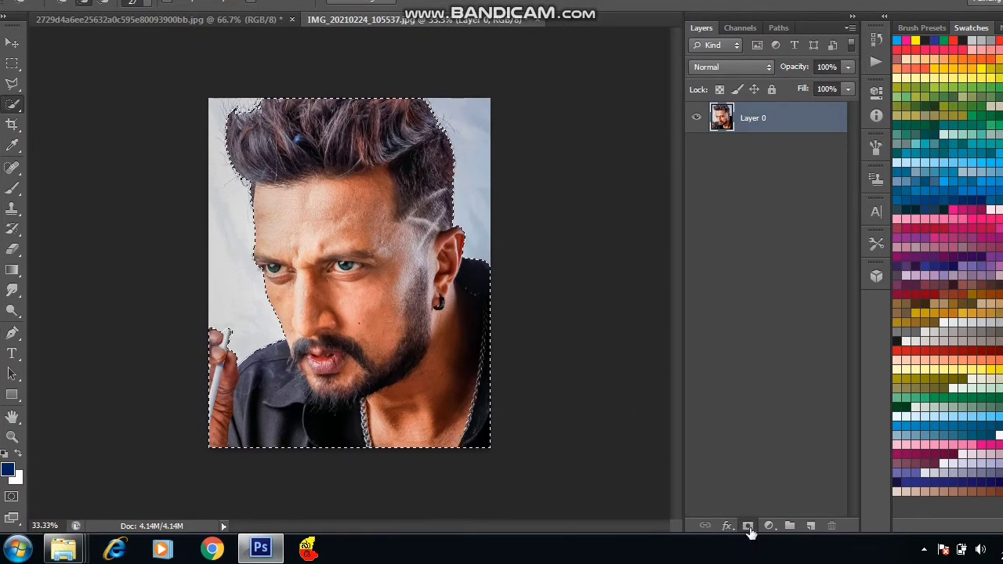
left_click(748, 525)
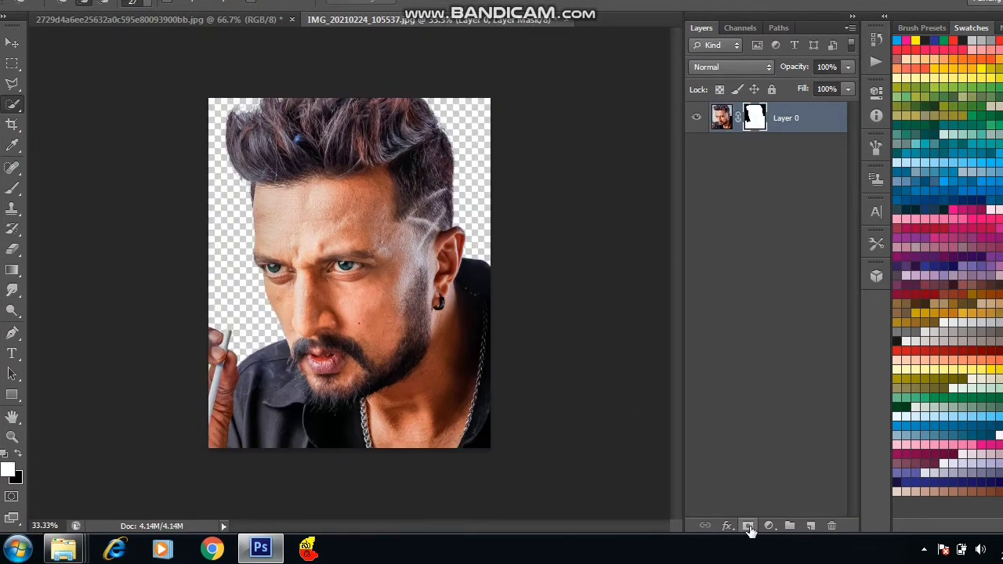
key("ctrl+minus")
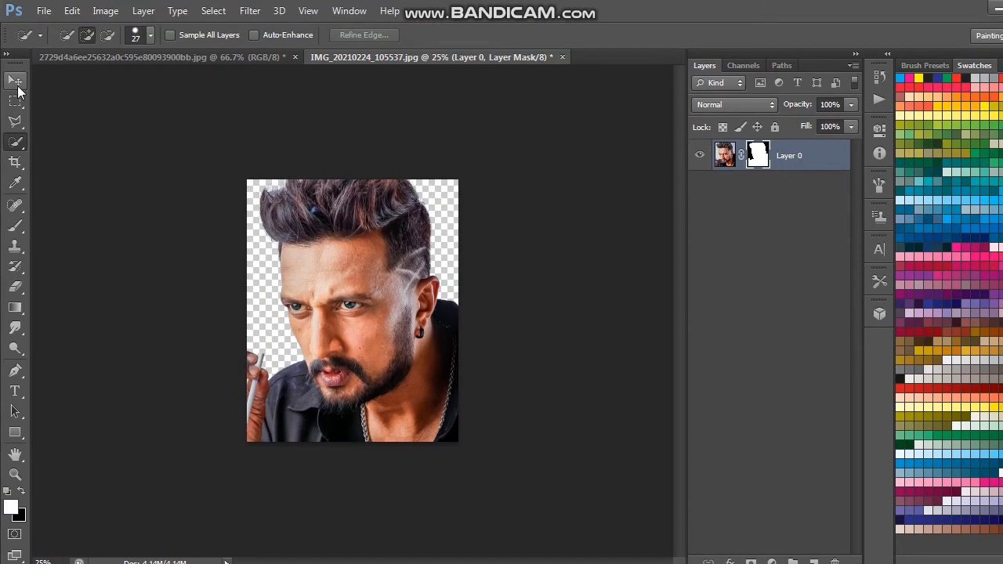
left_click(16, 85)
left_click(15, 161)
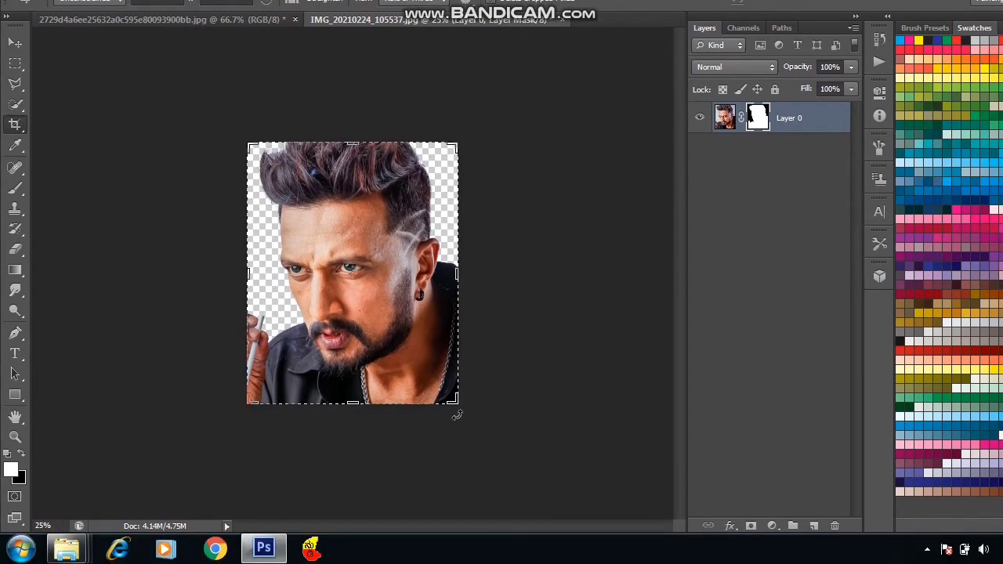
Step: Crop the cut-out portrait, keeping the crop box at roughly the original frame
mouse_move(460, 406)
left_mouse_down()
mouse_move(520, 499)
mouse_move(580, 406)
mouse_move(614, 409)
left_mouse_up()
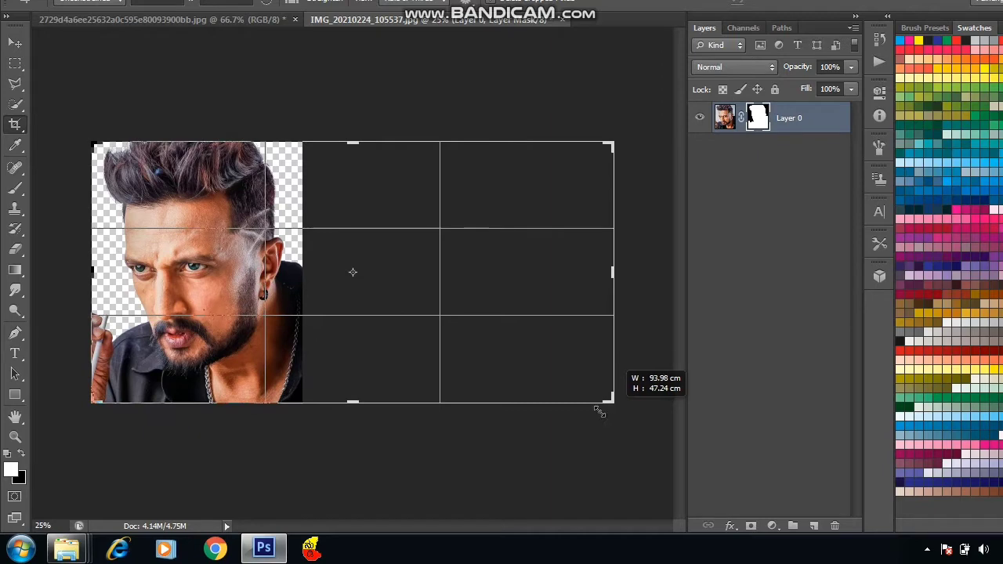
mouse_move(600, 413)
left_mouse_down()
mouse_move(519, 442)
mouse_move(481, 405)
mouse_move(458, 404)
left_mouse_up()
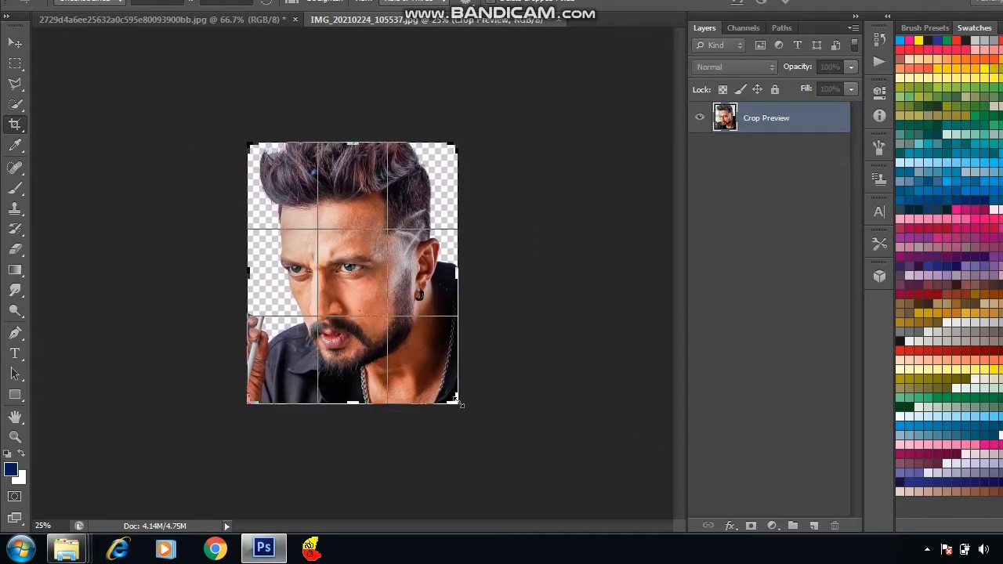
left_click(15, 81)
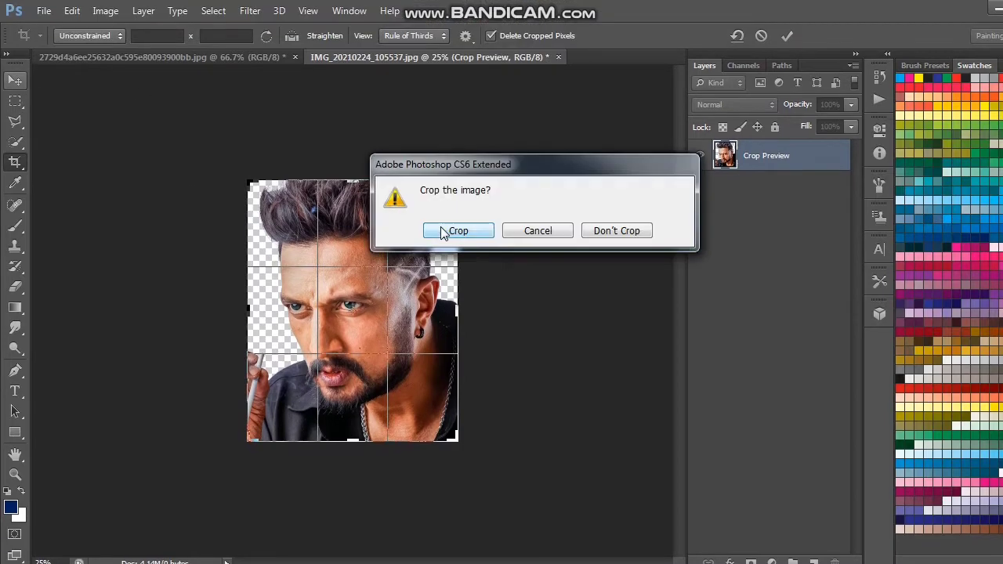
left_click(455, 228)
mouse_move(415, 58)
left_mouse_down()
mouse_move(436, 83)
mouse_move(382, 59)
left_mouse_up()
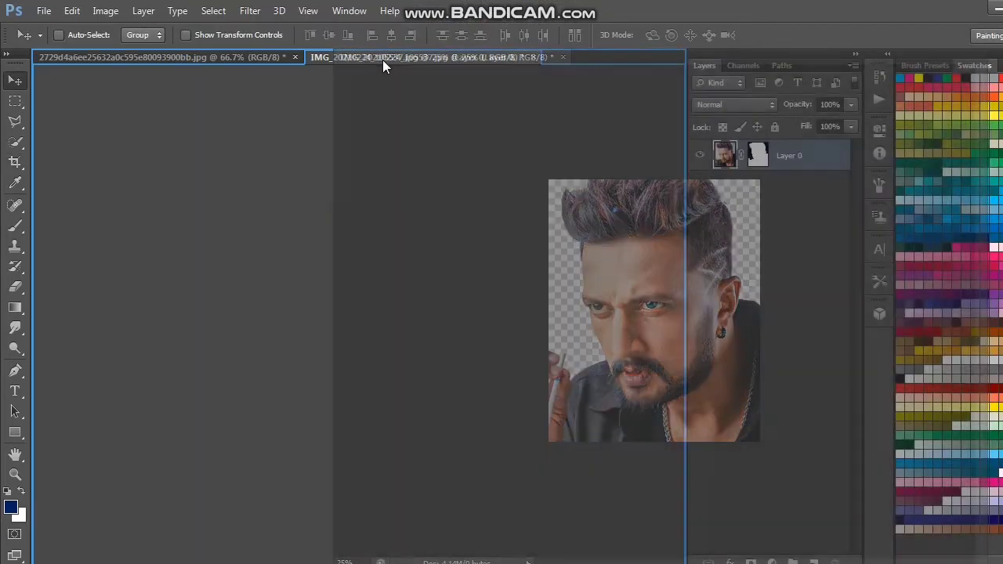
Step: Copy the painted gold-brown background into the portrait document as a new layer
left_click_drag(279, 54, 489, 157)
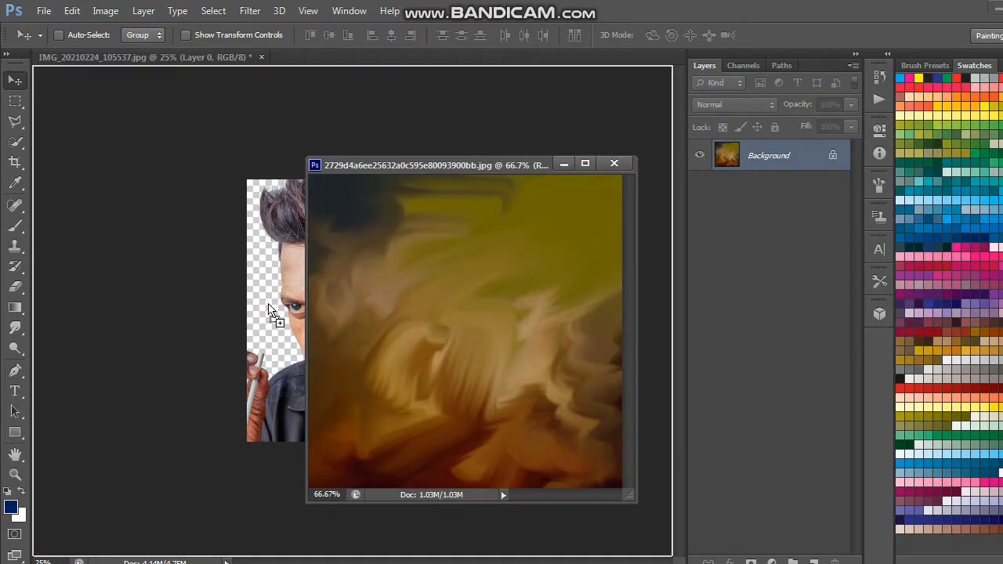
left_click_drag(488, 233, 275, 320)
left_click(563, 165)
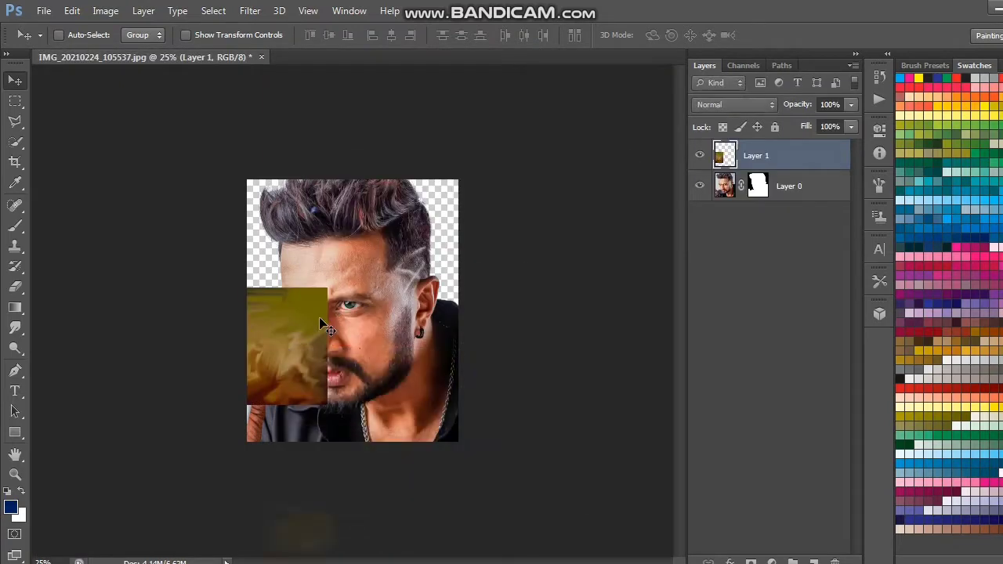
left_click_drag(339, 314, 351, 344)
Step: Rotate the painting 180°, enlarge it to fill the canvas, and move Layer 1 below Layer 0
key("ctrl+t")
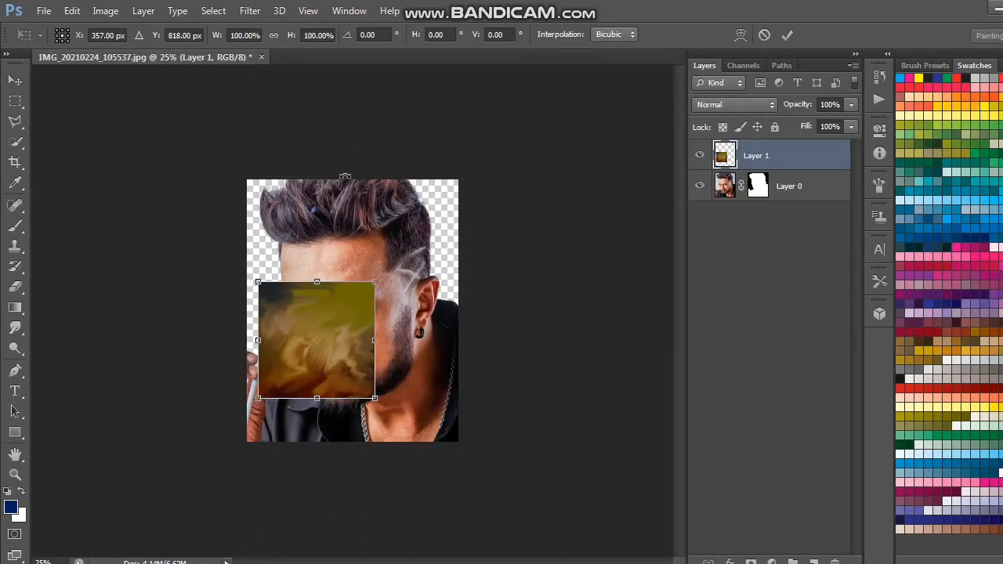
left_click_drag(478, 290, 279, 520)
left_click_drag(376, 362, 489, 514)
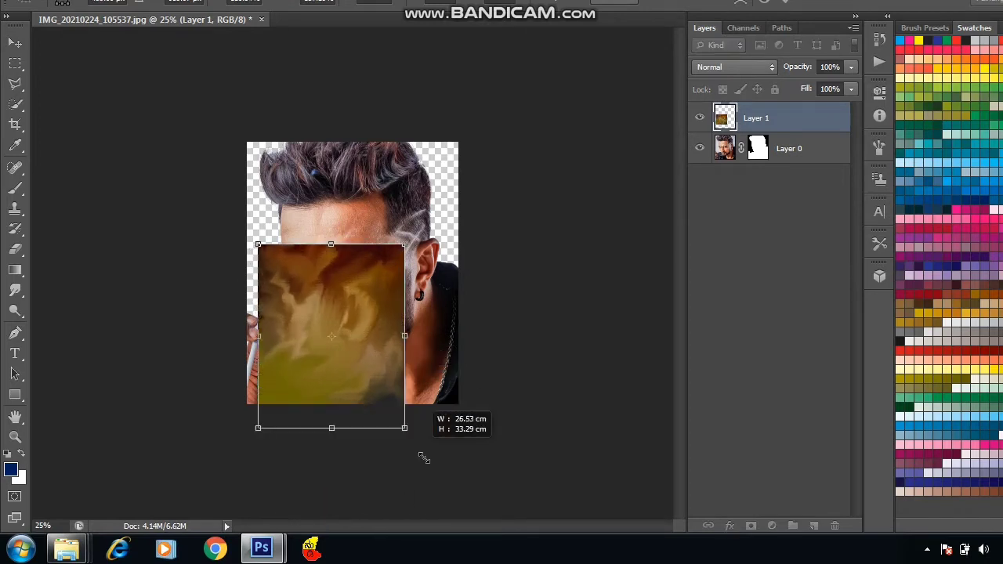
left_click_drag(439, 479, 416, 369)
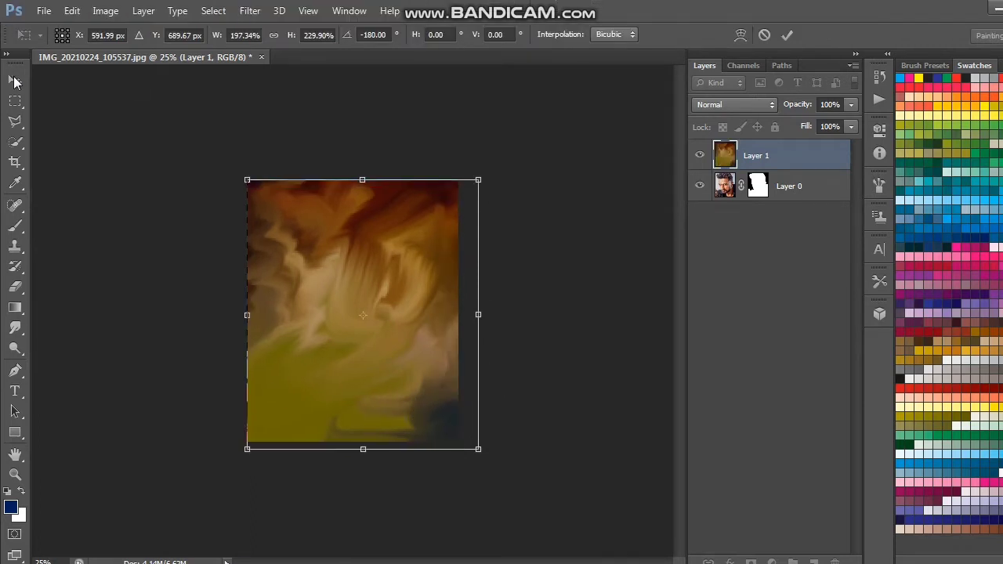
left_click(15, 81)
left_click(461, 229)
left_click_drag(751, 156, 749, 221)
left_click(683, 156)
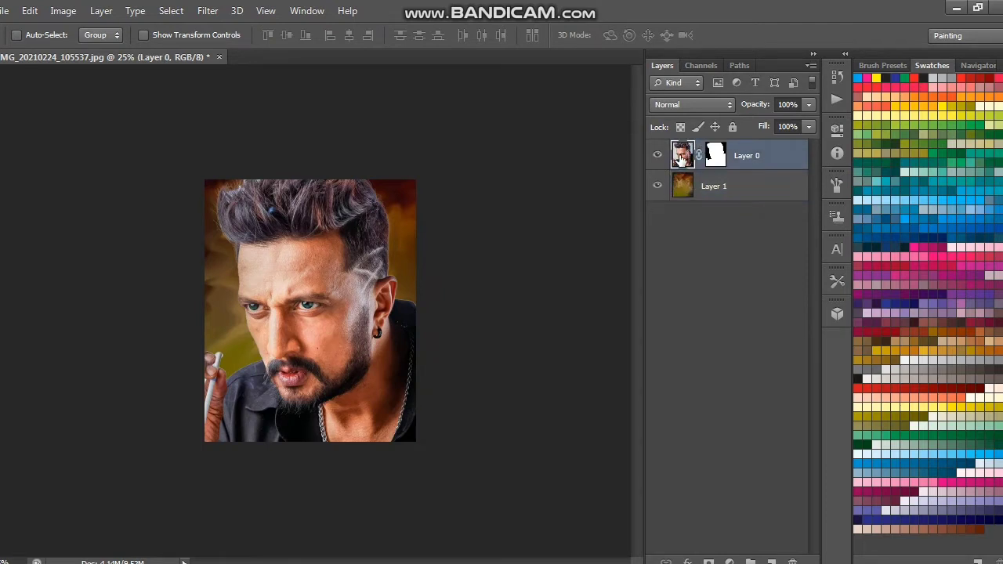
Step: Apply Smart Sharpen to Layer 0 with Amount 82% and Radius 0.9 px
scroll(510, 332, "up", 2)
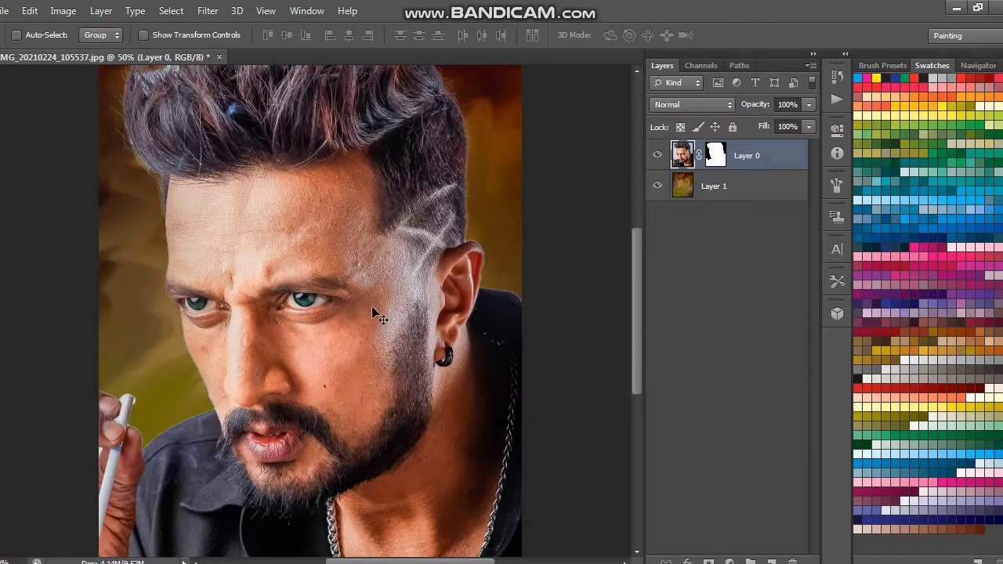
scroll(375, 313, "up", 1)
left_click(250, 10)
mouse_move(266, 243)
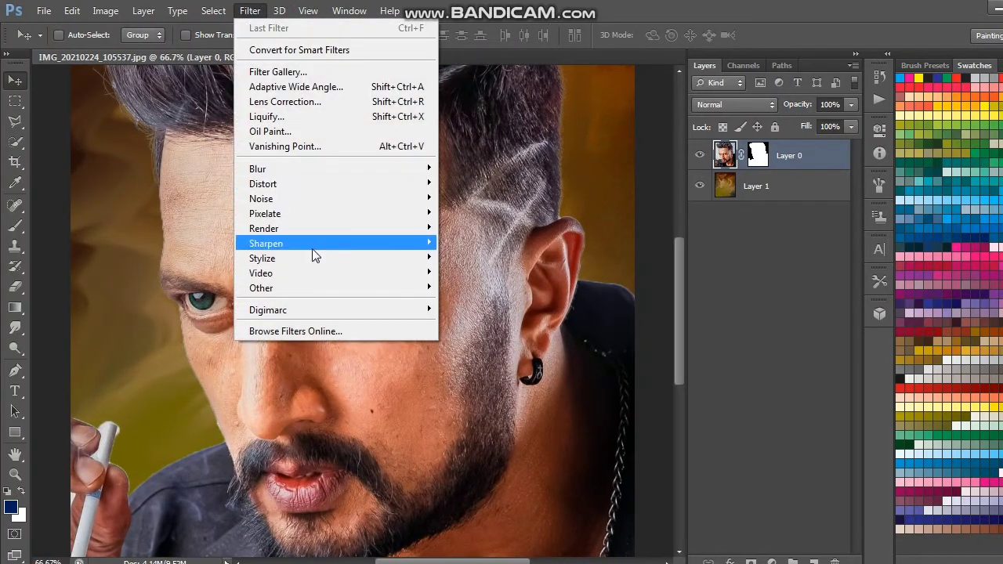
left_click(479, 287)
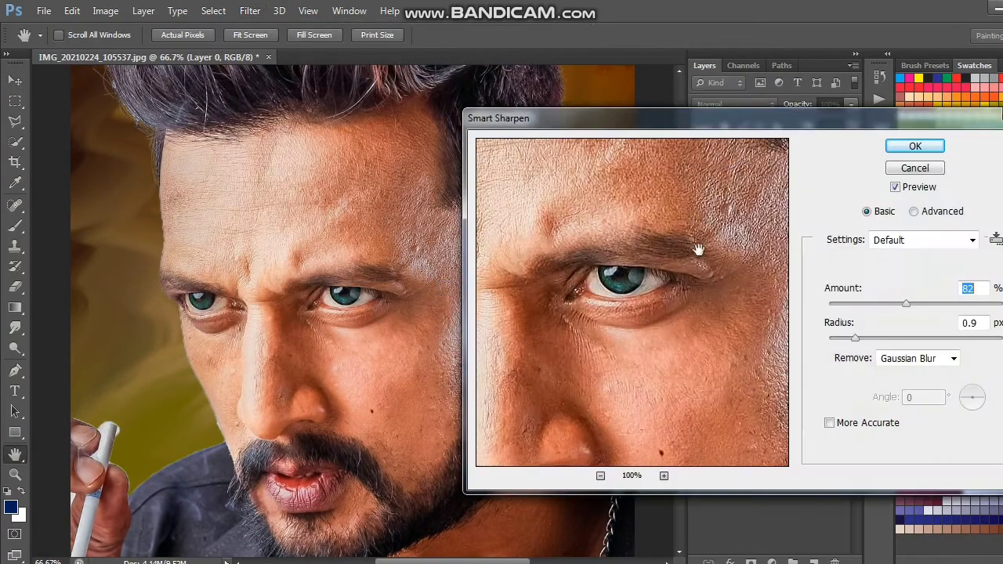
left_click(905, 143)
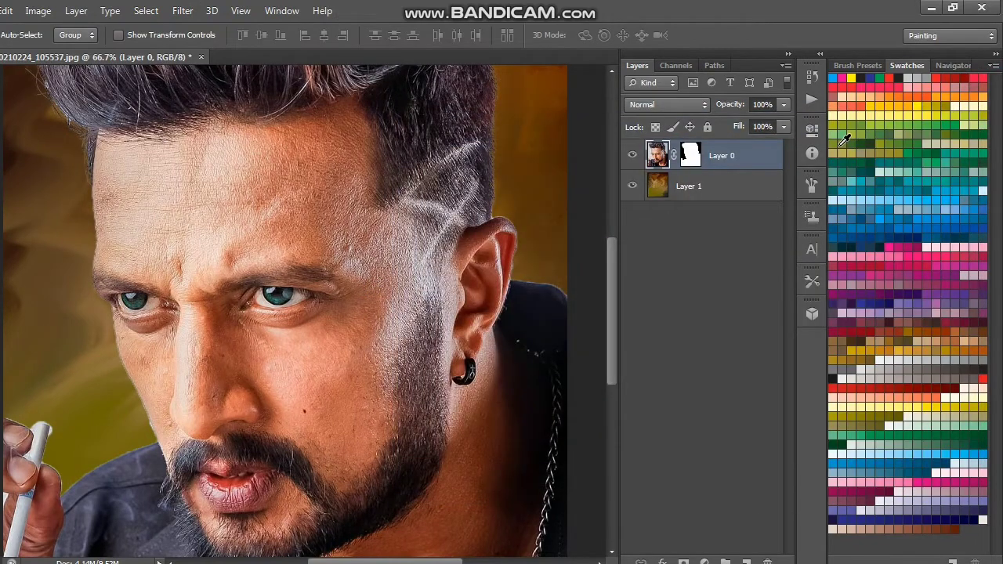
key("ctrl+minus")
key("ctrl+minus")
Step: Crop the canvas wider to the right, then move Layer 0 rightward across it
key("c")
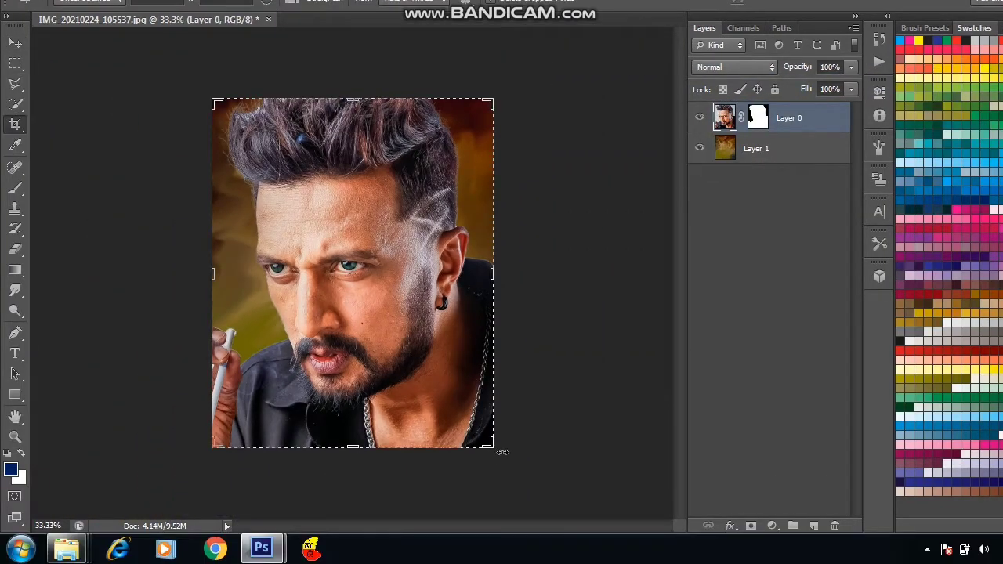
left_click_drag(502, 452, 673, 454)
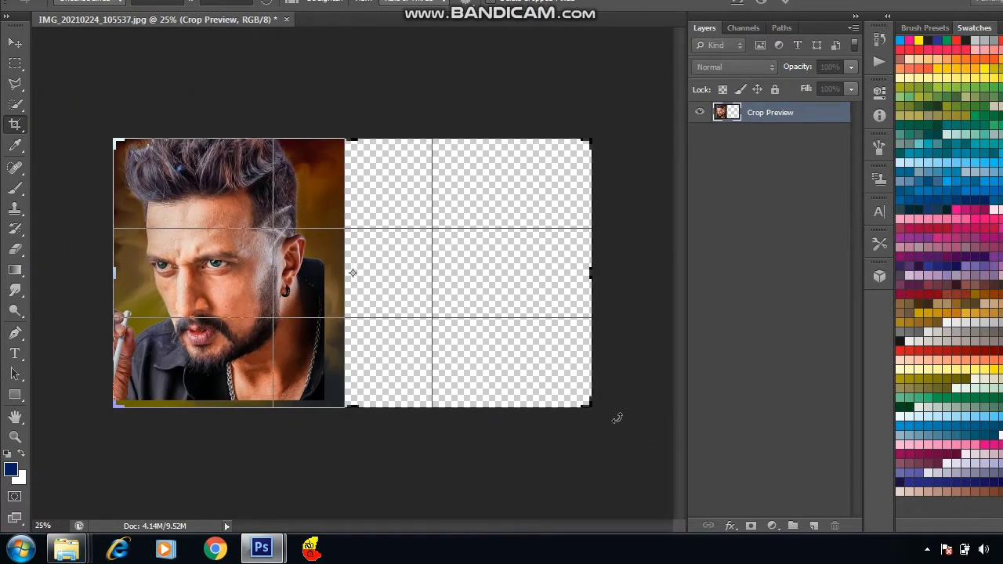
left_click_drag(593, 408, 619, 406)
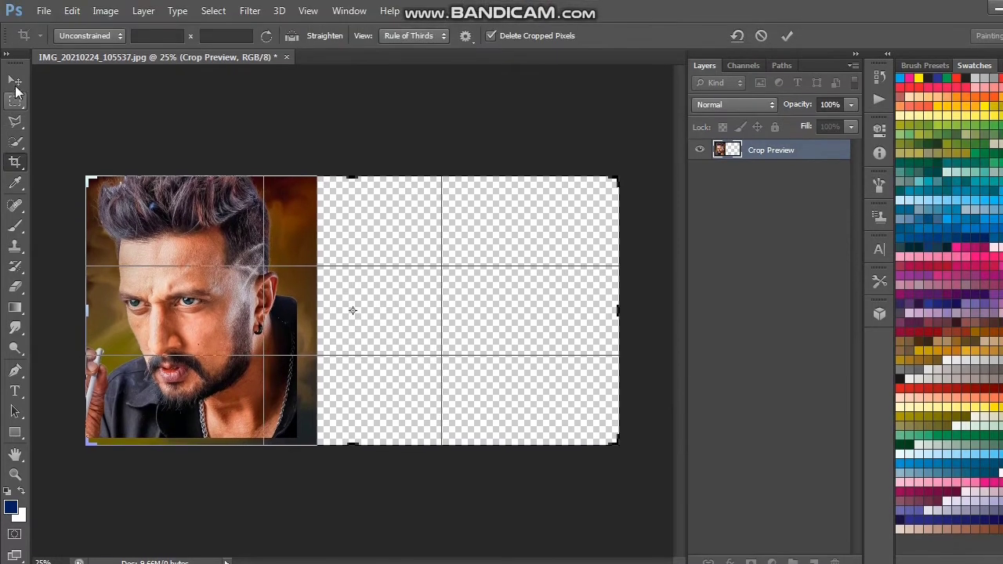
left_click(14, 80)
left_click(450, 229)
left_click_drag(166, 396, 336, 393)
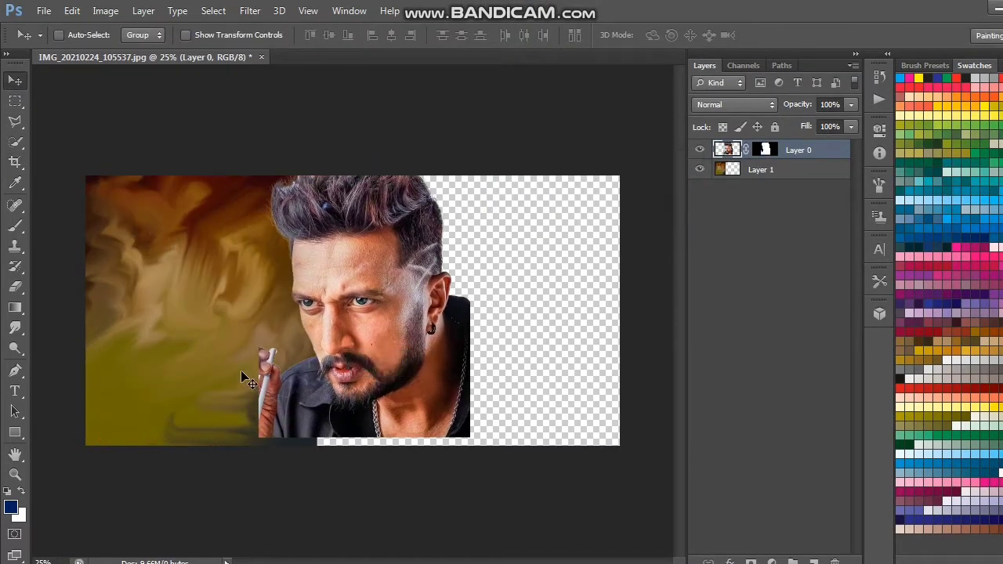
Step: Scale up and reposition the painted Layer 1 with Free Transform to fill the banner
right_click(262, 328)
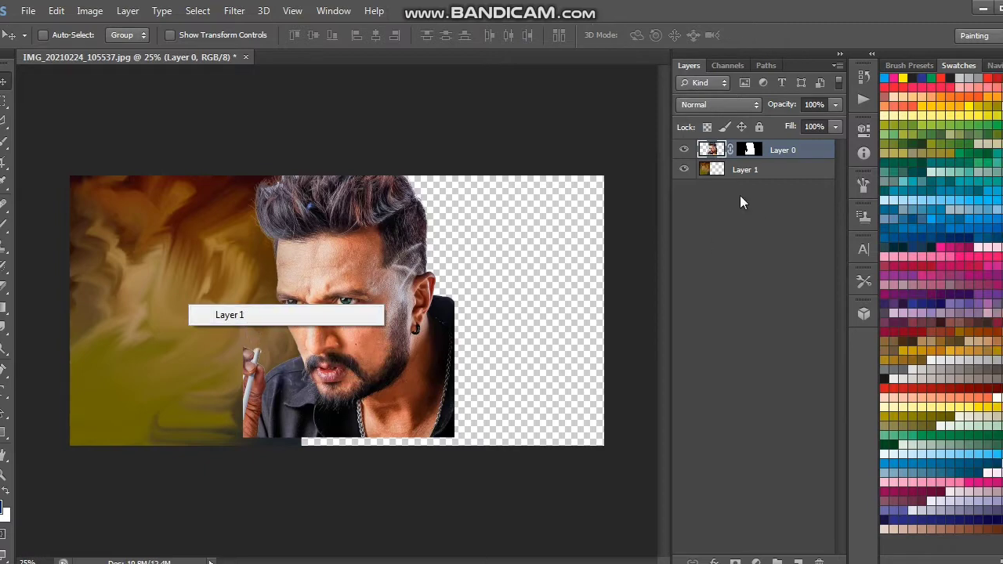
left_click(742, 169)
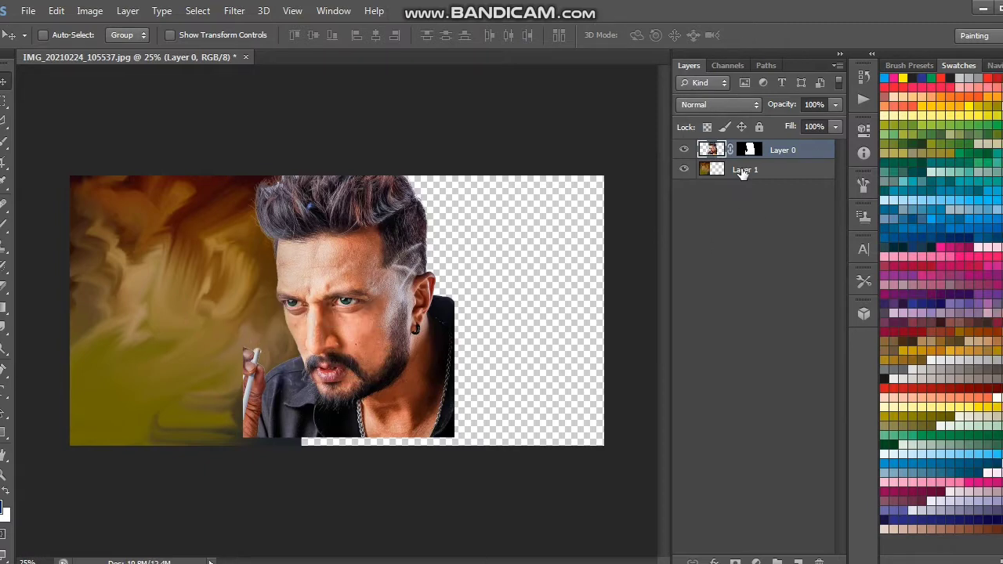
left_click(751, 170)
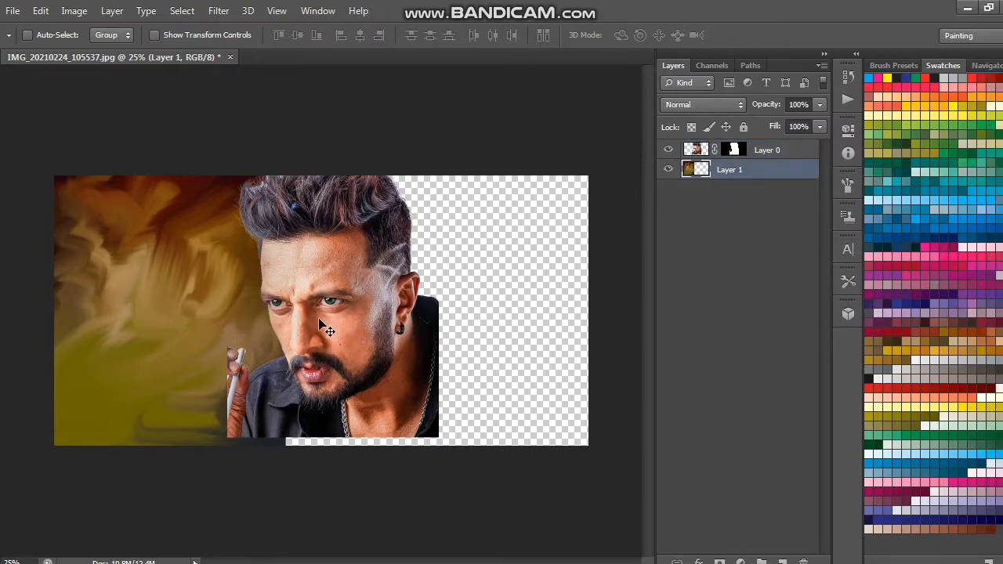
key("ctrl+t")
left_click_drag(313, 416, 599, 545)
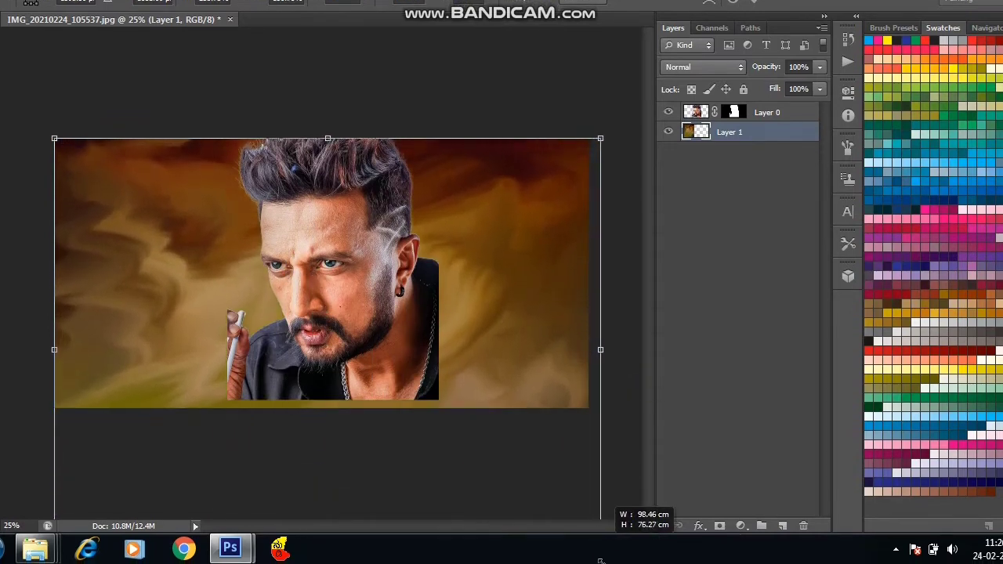
left_click_drag(599, 545, 601, 550)
key("ctrl+minus")
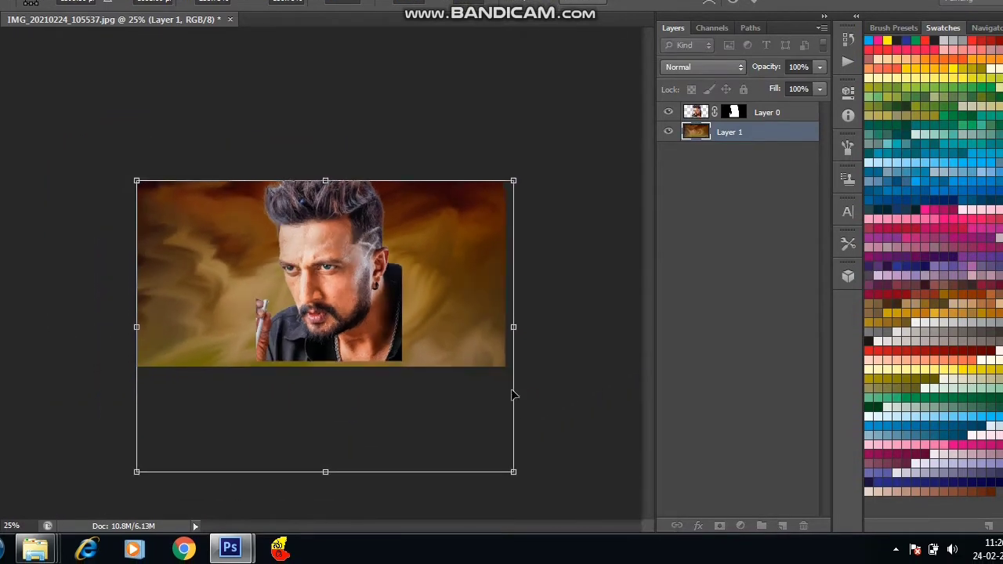
key("ctrl+minus")
left_click_drag(459, 423, 511, 499)
left_click_drag(423, 399, 392, 420)
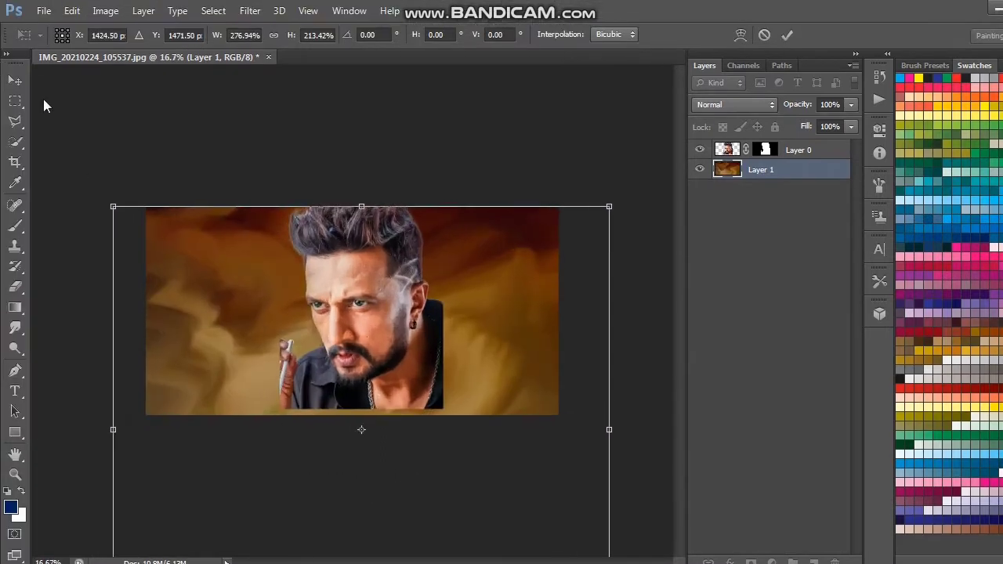
left_click(14, 58)
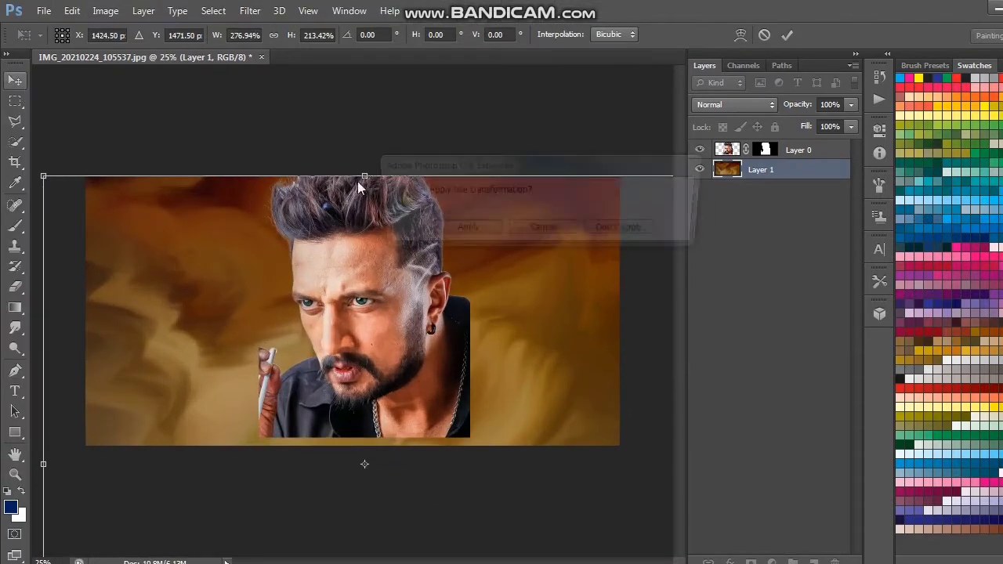
left_click(459, 209)
Step: Nudge the man's Layer 0 slightly left and drag the crop frame a bit wider
left_click(715, 151)
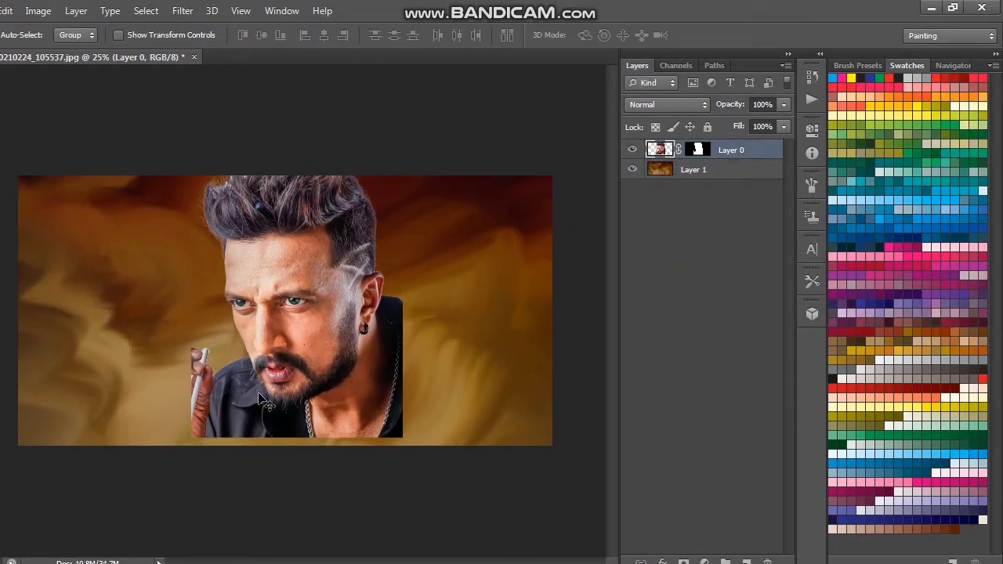
left_click_drag(266, 402, 251, 402)
left_click(15, 163)
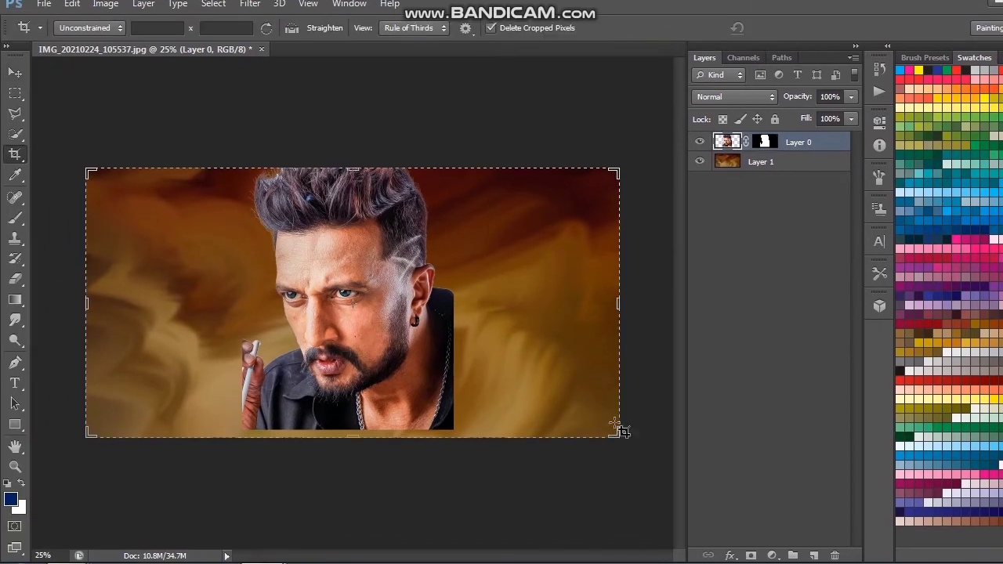
mouse_move(617, 423)
left_mouse_down()
mouse_move(657, 424)
mouse_move(647, 422)
left_mouse_up()
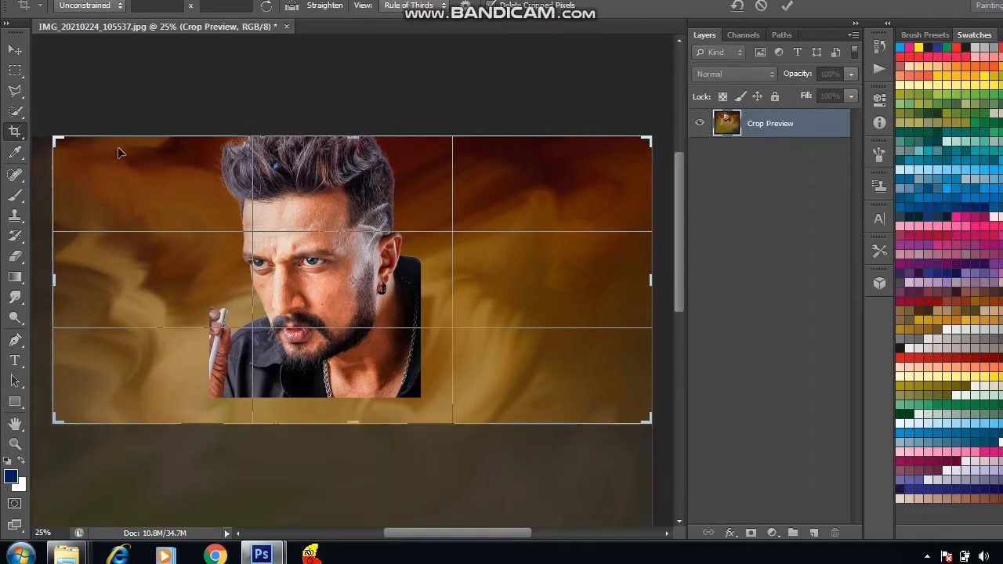
Step: Apply the wider crop and move the man right toward the banner centre
left_click(16, 82)
left_click(459, 231)
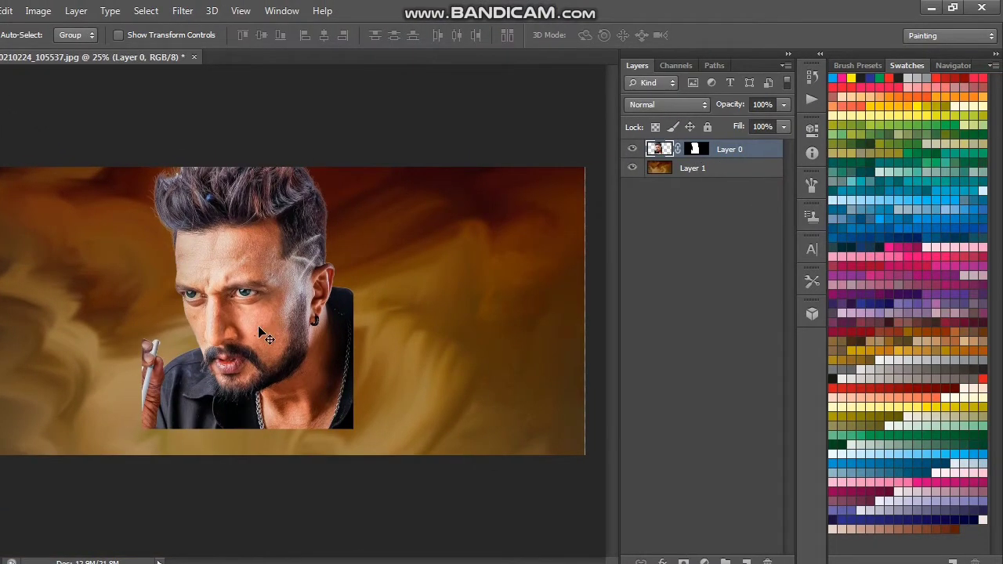
left_click_drag(258, 331, 298, 352)
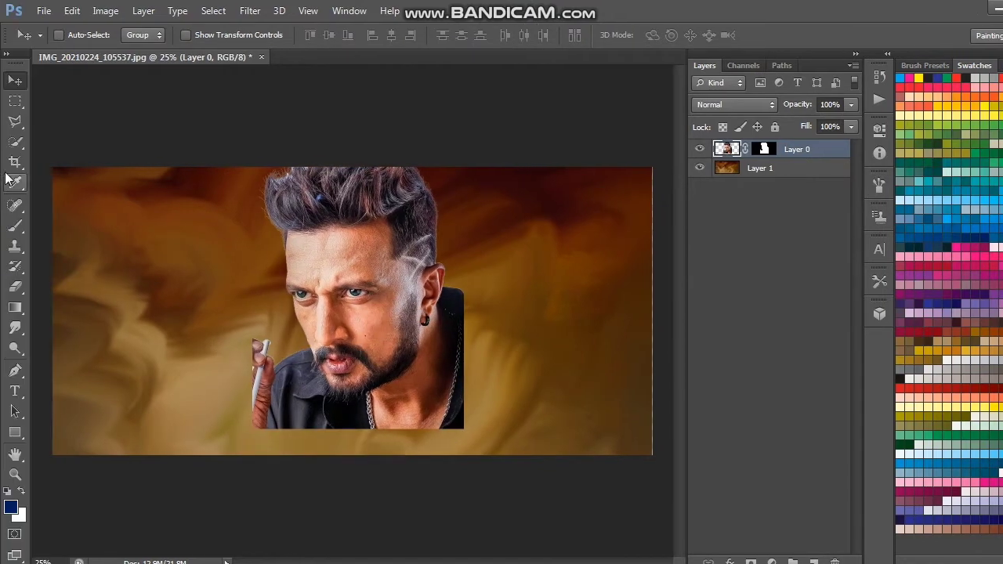
Step: Crop the empty strip off the bottom of the banner
left_click(14, 161)
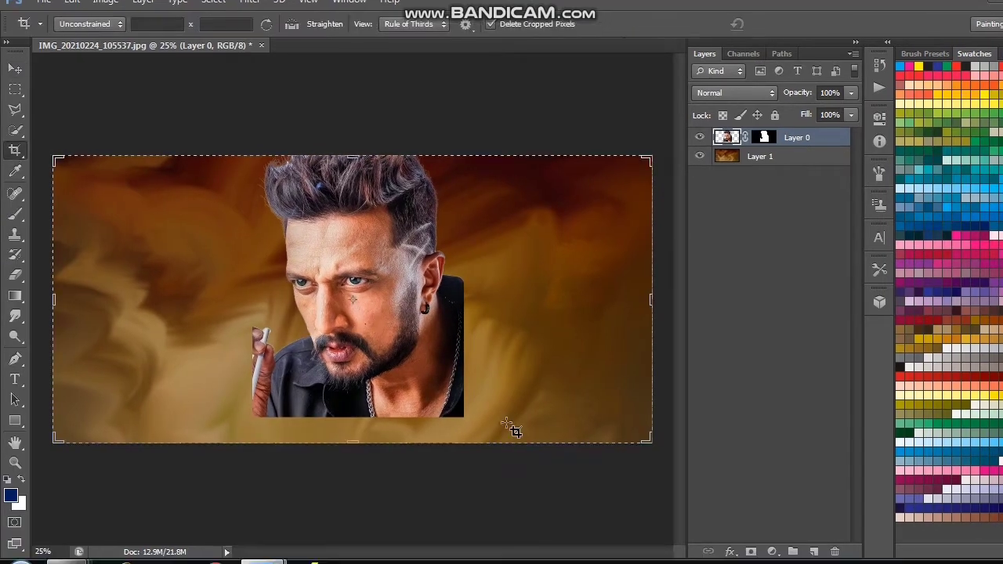
left_click_drag(358, 418, 354, 398)
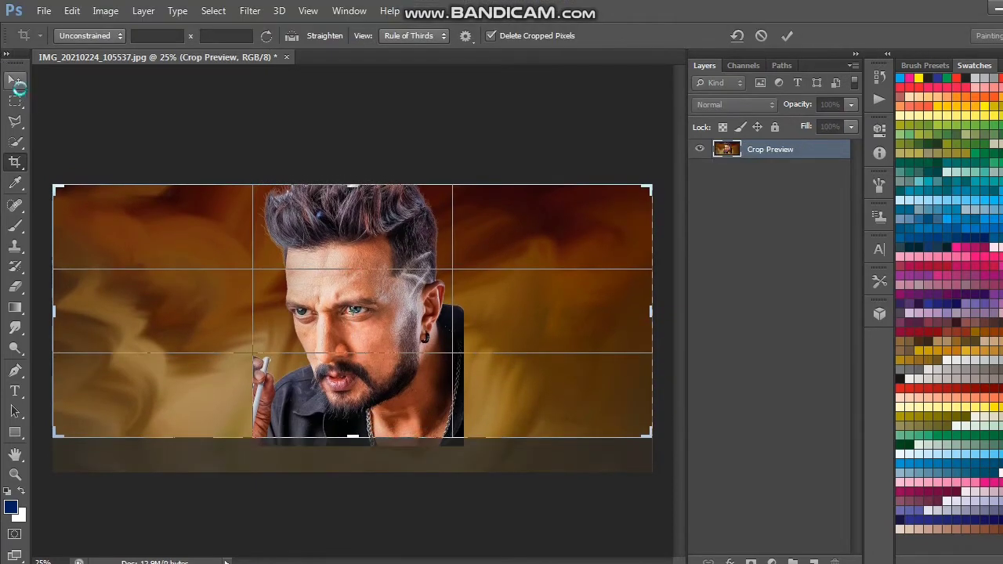
left_click(15, 81)
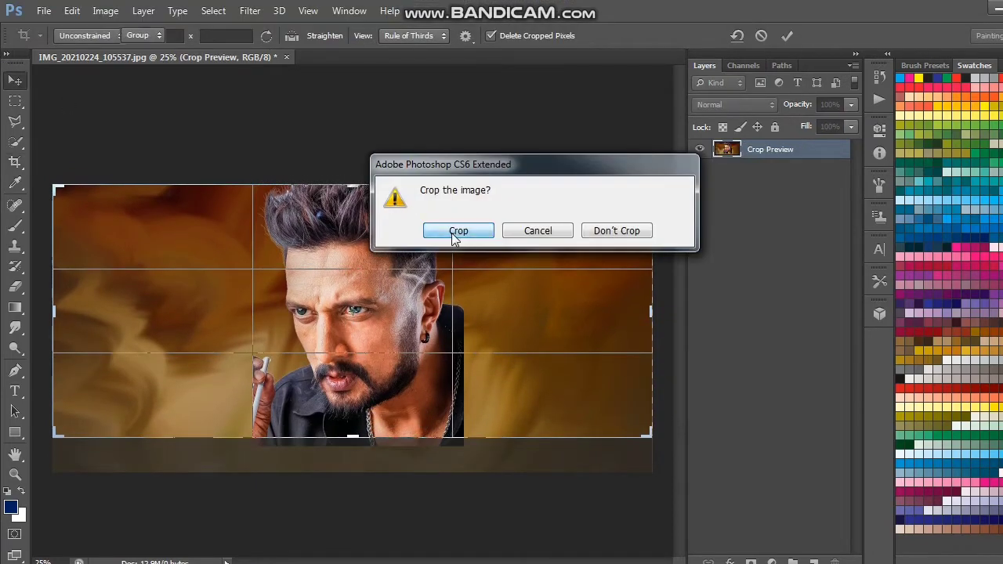
left_click(459, 231)
left_click(15, 287)
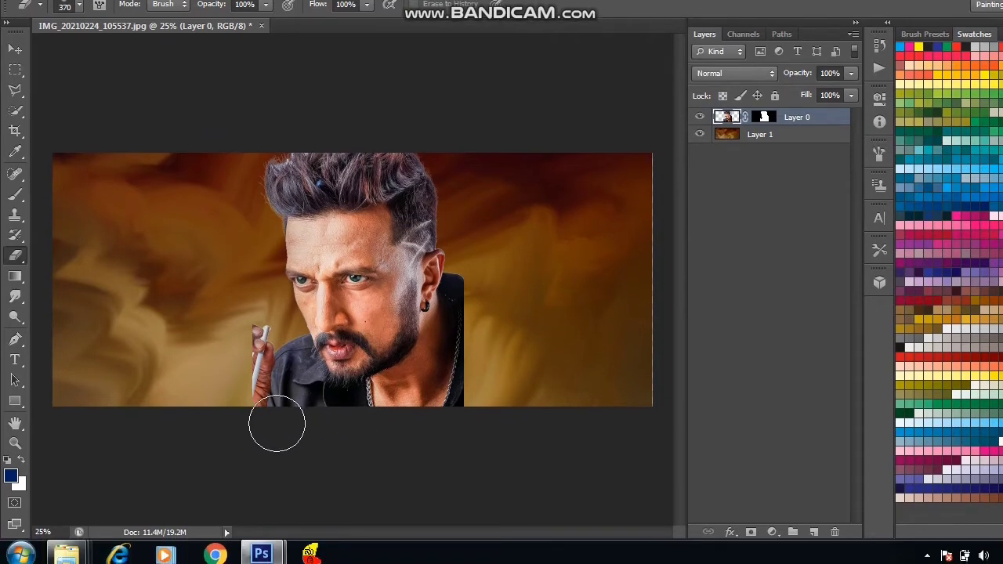
Step: Softly erase the lower shirt, the hand holding the stick, and the dark shirt right of the neck
mouse_move(276, 420)
left_mouse_down()
mouse_move(393, 428)
mouse_move(501, 381)
mouse_move(510, 369)
mouse_move(486, 383)
mouse_move(486, 266)
mouse_move(497, 370)
mouse_move(489, 253)
mouse_move(480, 389)
left_mouse_up()
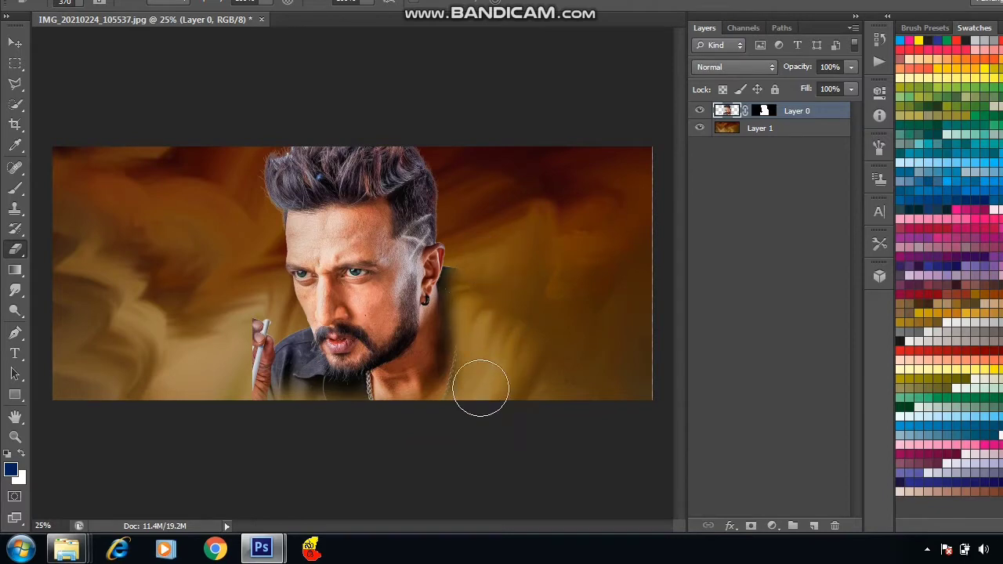
mouse_move(241, 330)
left_mouse_down()
mouse_move(239, 437)
mouse_move(240, 347)
mouse_move(227, 410)
mouse_move(250, 307)
left_mouse_up()
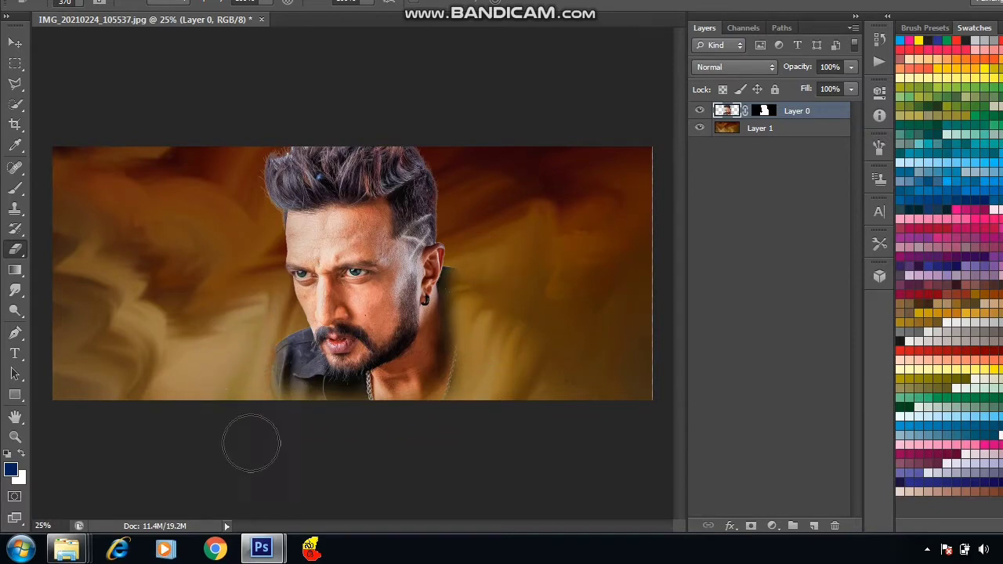
left_click_drag(470, 317, 496, 290)
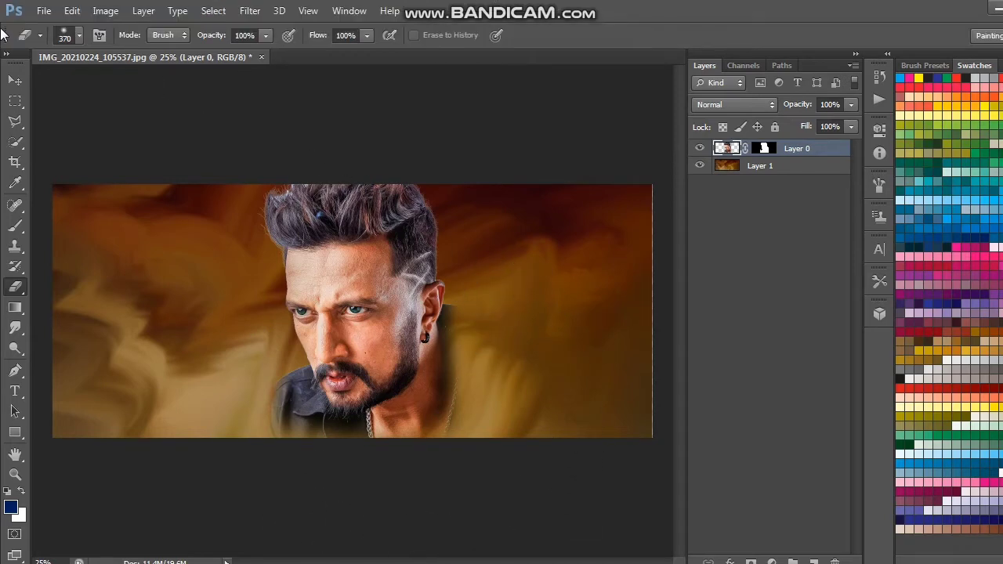
Step: Nudge the man slightly, stretch background Layer 1 to 101% width, then reselect Layer 0 zoomed in
key("v")
left_click_drag(406, 354, 401, 355)
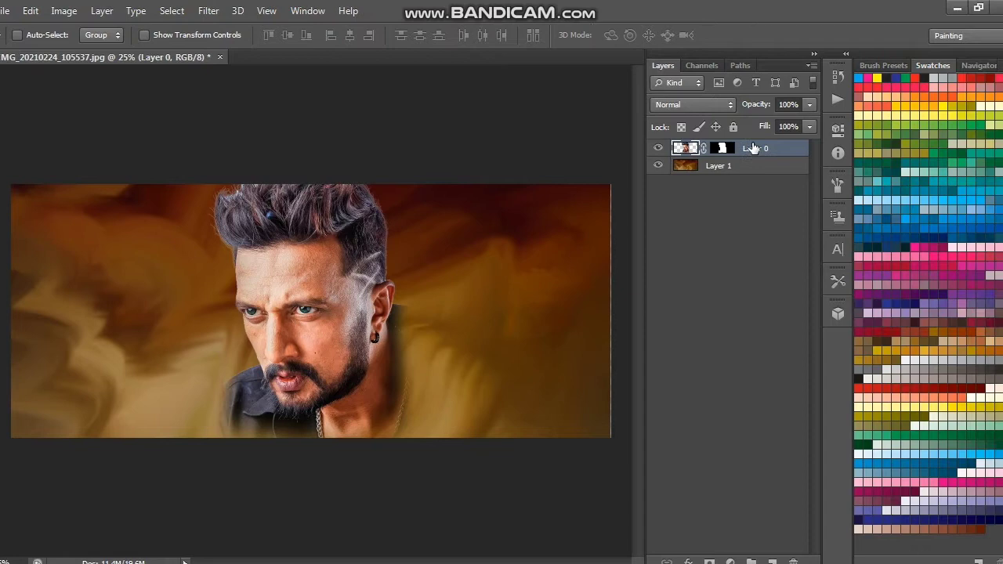
left_click(741, 167)
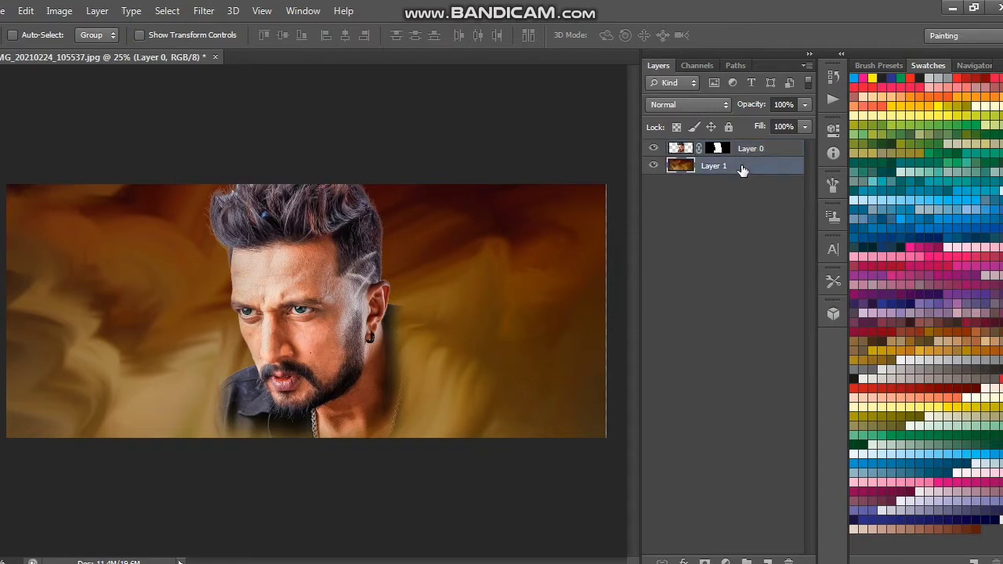
key("ctrl+t")
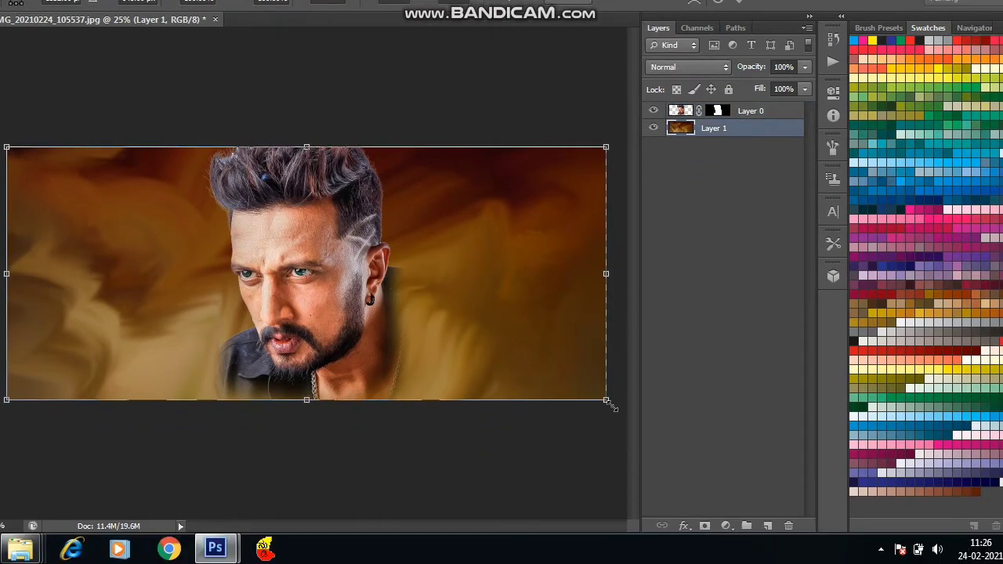
left_click_drag(608, 402, 614, 403)
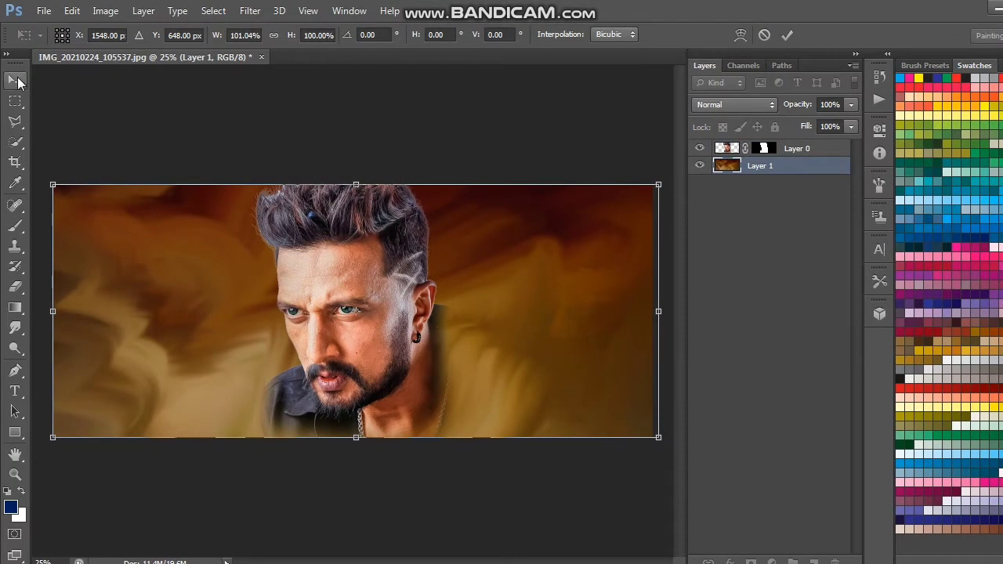
left_click(17, 81)
left_click(459, 231)
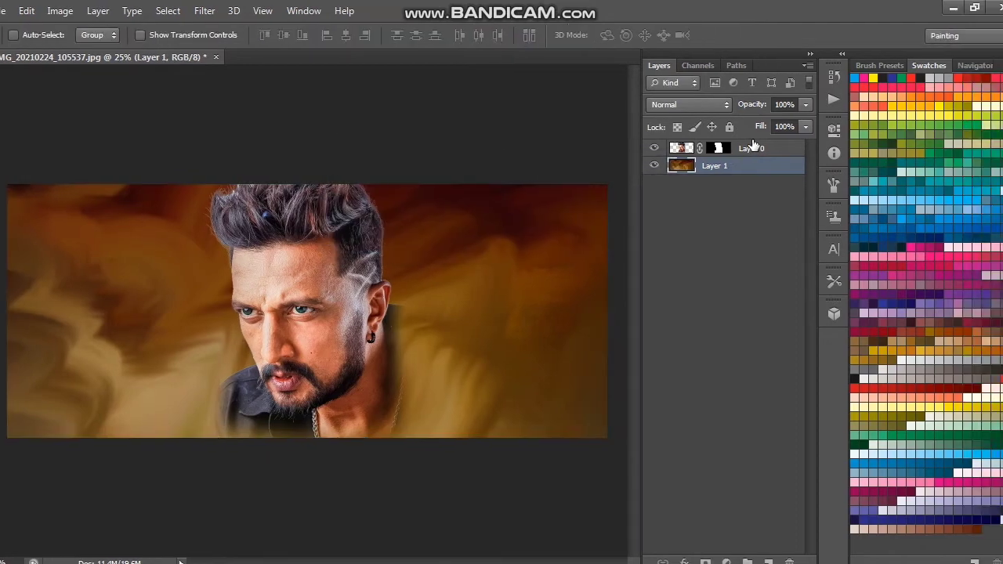
left_click(752, 148)
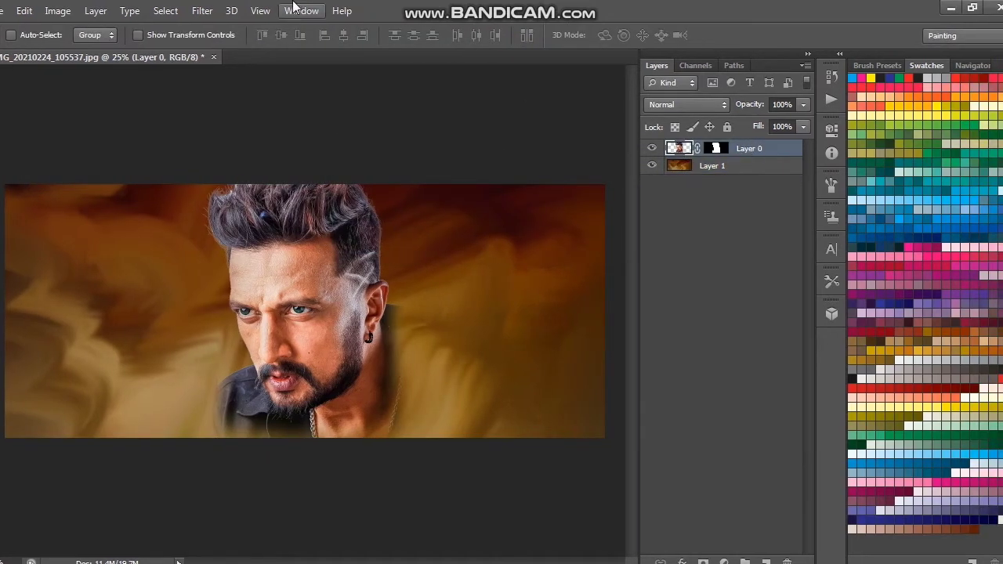
key("ctrl+plus")
key("ctrl+plus")
key("ctrl+plus")
key("ctrl+plus")
Step: Zoom to the forehead and switch to the Smudge tool's brush options
scroll(197, 221, "up", 1)
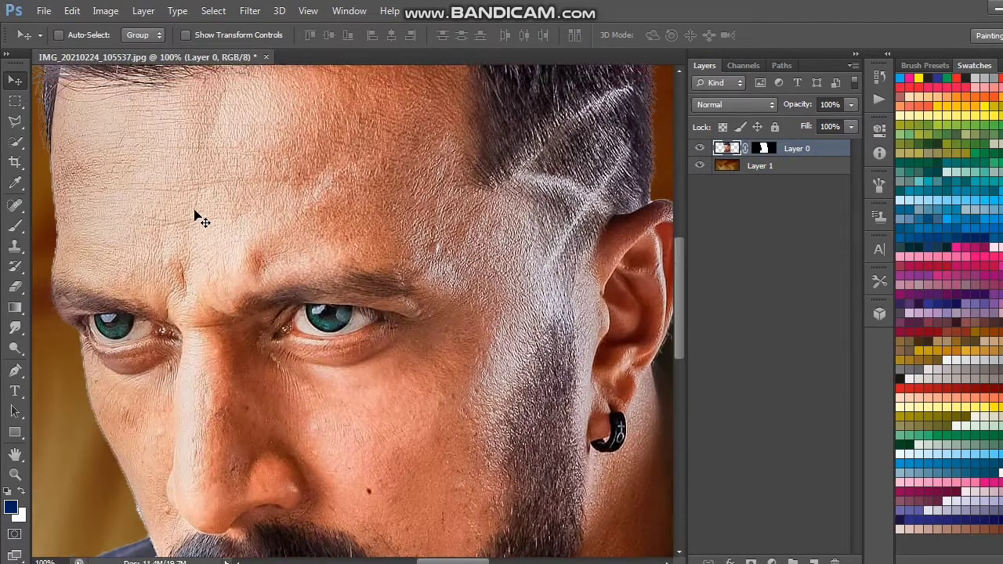
scroll(173, 239, "left", 3)
scroll(157, 251, "up", 3)
scroll(150, 257, "up", 1)
left_click(15, 328)
right_click(443, 235)
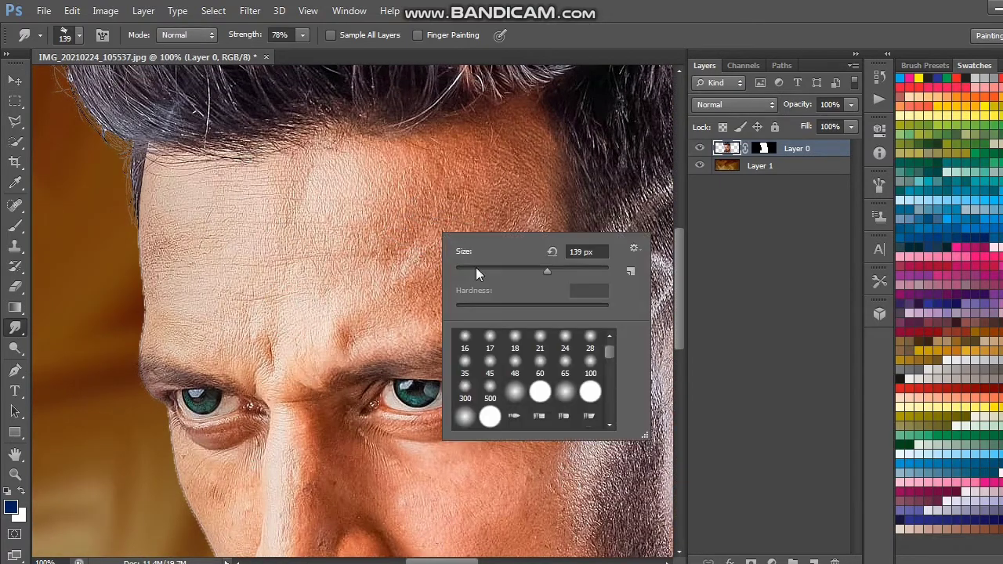
Step: Keep the textured 108 px smudge brush at 78% strength
scroll(548, 376, "down", 2)
scroll(623, 343, "down", 3)
scroll(614, 380, "down", 2)
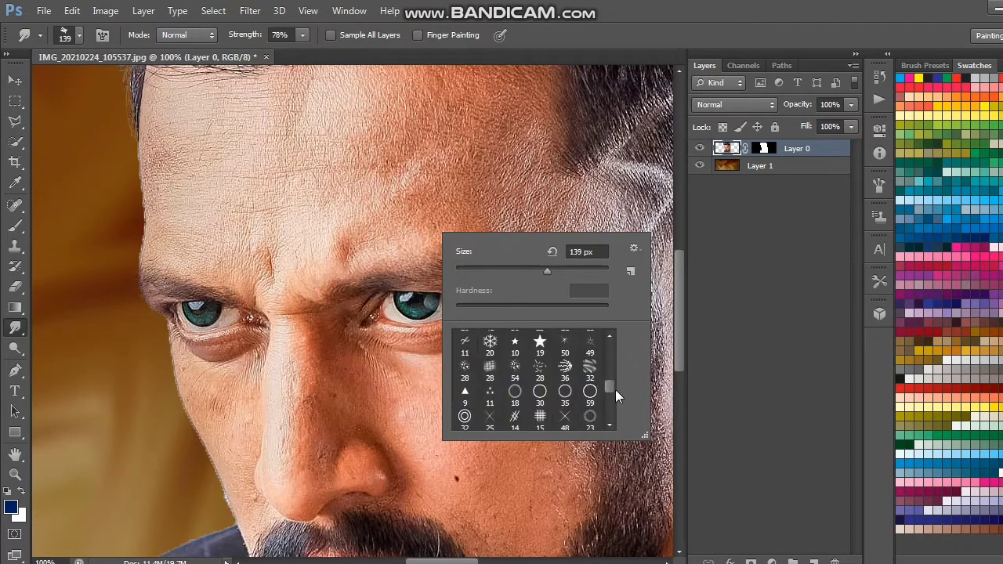
scroll(616, 394, "down", 2)
scroll(618, 400, "down", 2)
scroll(603, 405, "down", 1)
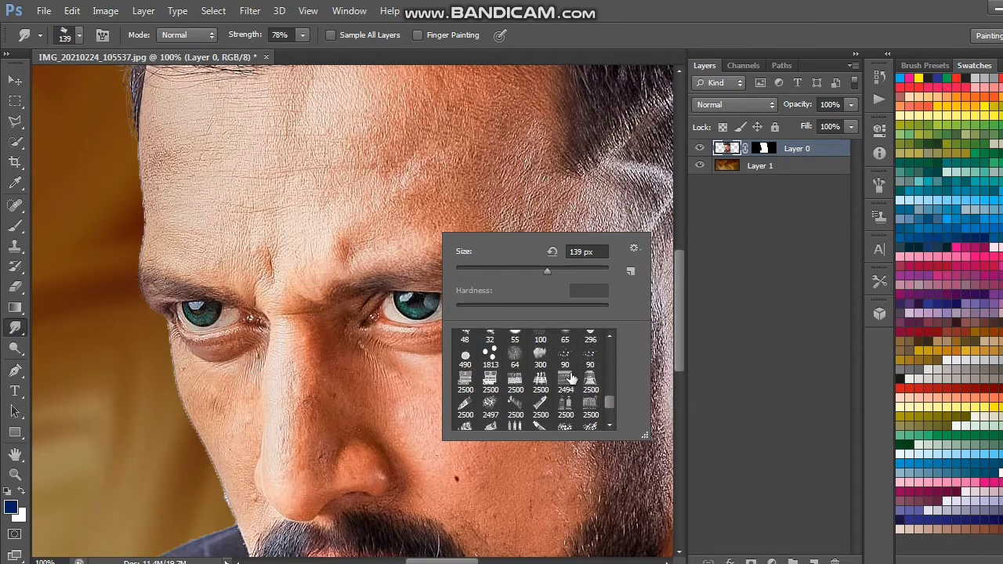
scroll(570, 378, "down", 1)
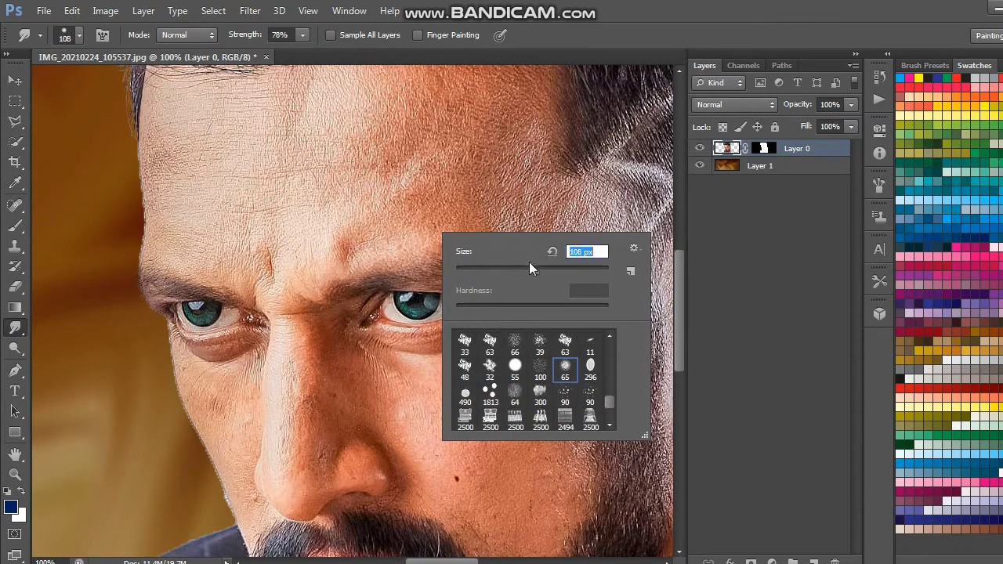
left_click(345, 118)
scroll(337, 201, "up", 3)
scroll(342, 206, "up", 1)
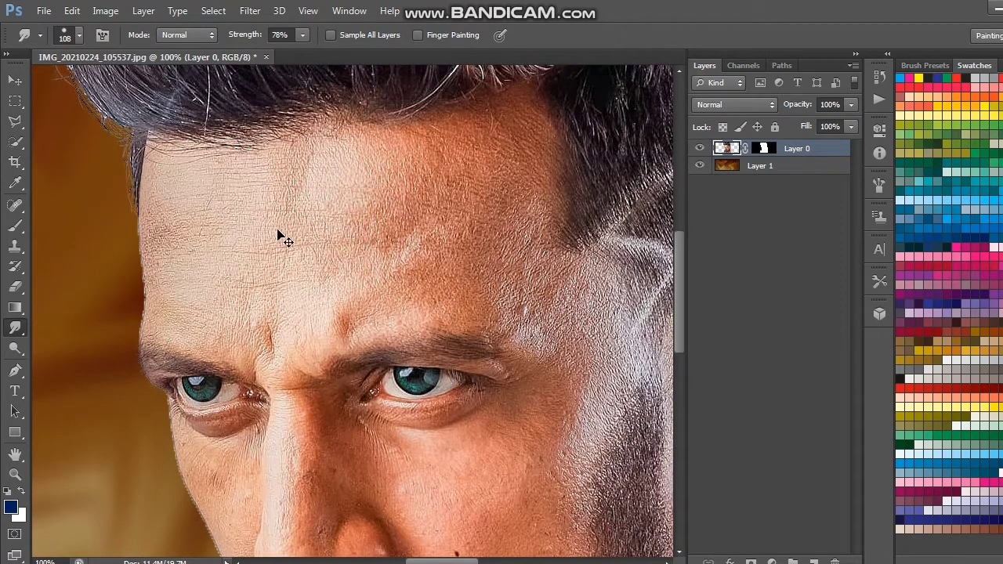
scroll(274, 227, "up", 3)
scroll(269, 220, "up", 3)
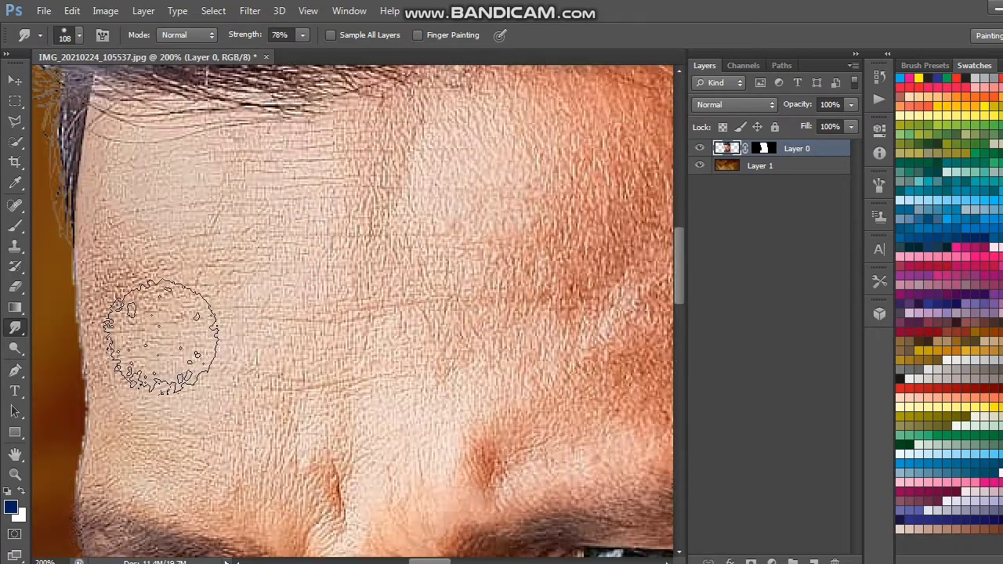
mouse_move(129, 50)
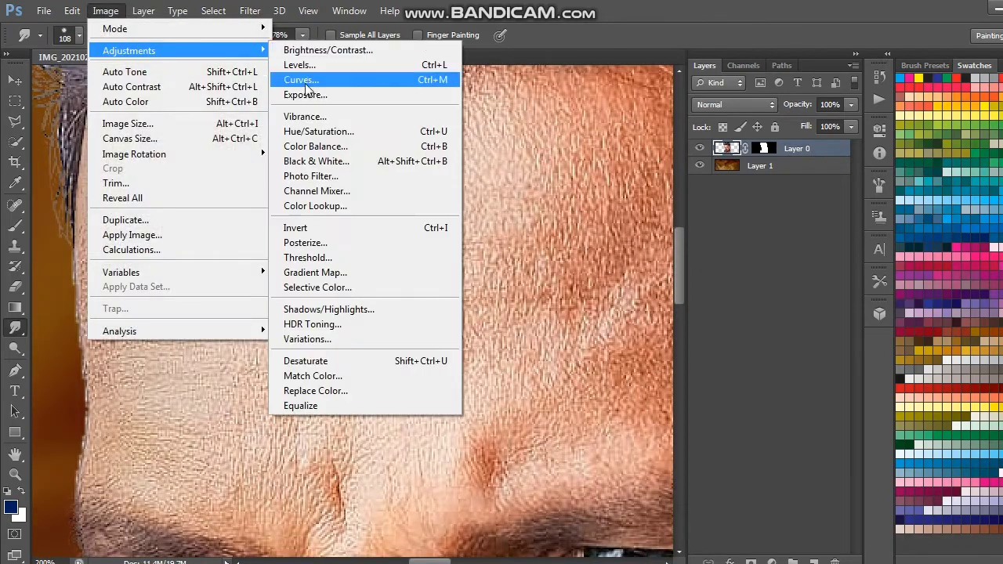
Step: Apply Vibrance +100 to the man's layer and check the result zoomed out and in
left_click(414, 117)
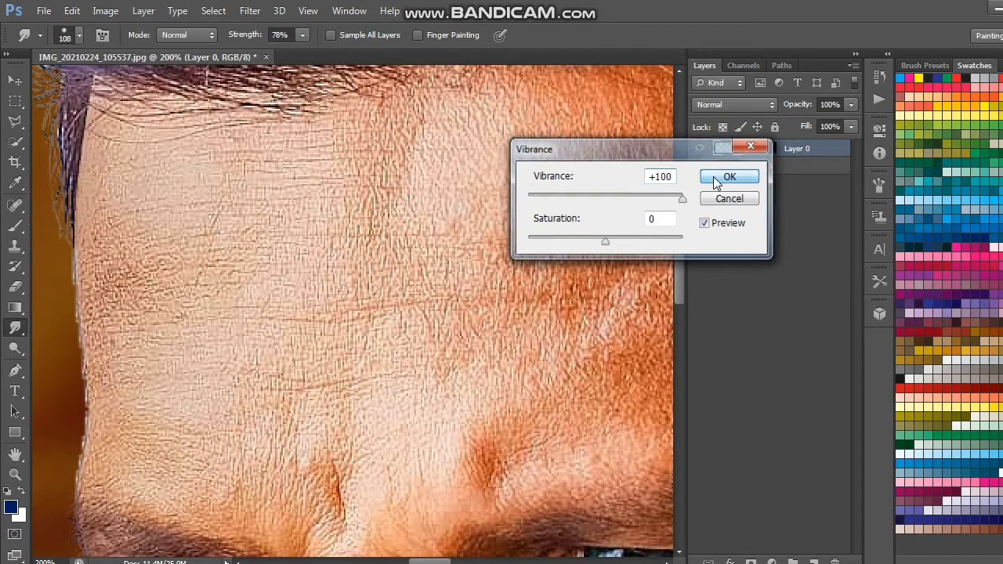
key("ctrl+minus")
key("ctrl+minus")
key("ctrl+minus")
key("ctrl+minus")
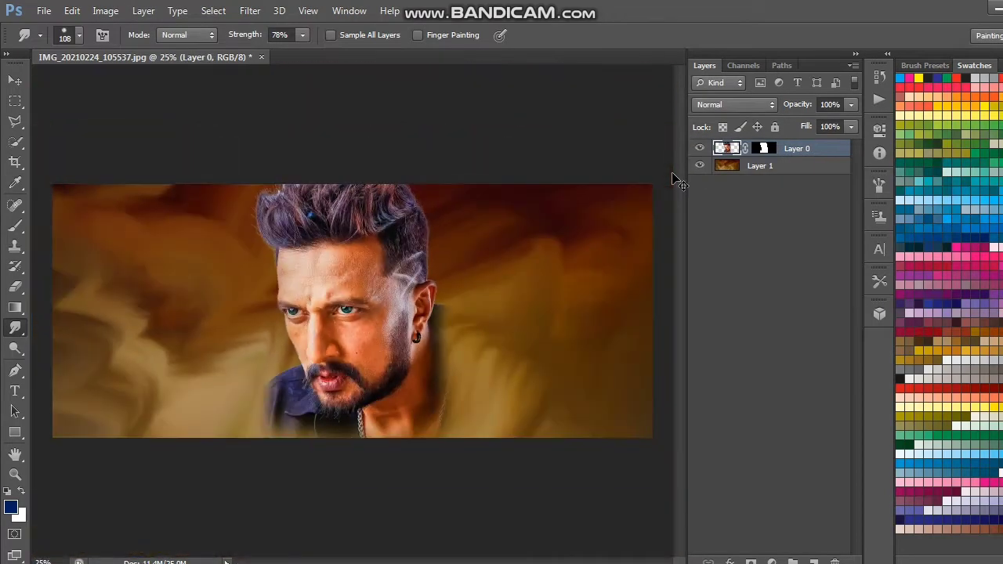
key("ctrl+plus")
key("ctrl+plus")
key("ctrl+plus")
key("ctrl+plus")
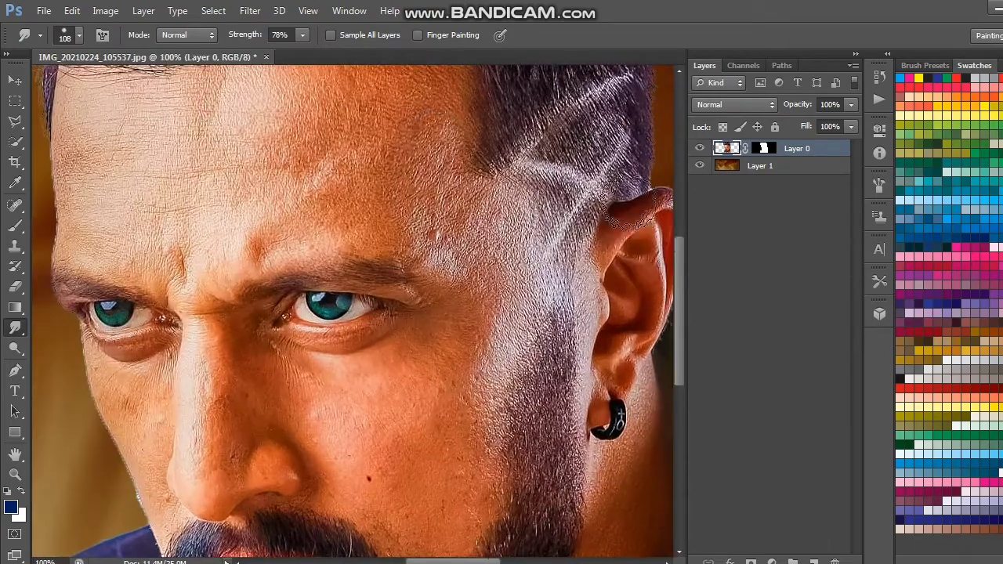
key("ctrl+plus")
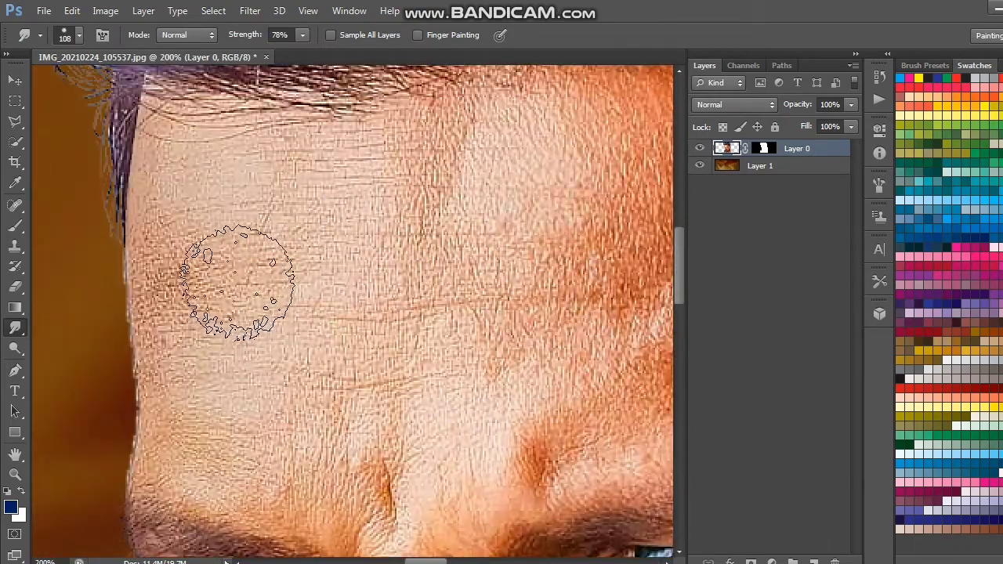
Step: Smudge the wrinkled forehead and along the hairline with a large brush
mouse_move(235, 280)
left_mouse_down()
mouse_move(251, 251)
mouse_move(321, 298)
mouse_move(320, 358)
mouse_move(423, 300)
mouse_move(365, 224)
mouse_move(497, 191)
mouse_move(611, 206)
mouse_move(654, 309)
mouse_move(622, 376)
mouse_move(460, 325)
mouse_move(511, 393)
mouse_move(481, 421)
mouse_move(544, 399)
mouse_move(459, 385)
mouse_move(407, 414)
mouse_move(302, 392)
mouse_move(235, 410)
mouse_move(213, 358)
mouse_move(218, 227)
mouse_move(313, 425)
mouse_move(269, 358)
mouse_move(212, 303)
mouse_move(195, 213)
mouse_move(206, 302)
mouse_move(280, 174)
left_mouse_up()
right_click(287, 174)
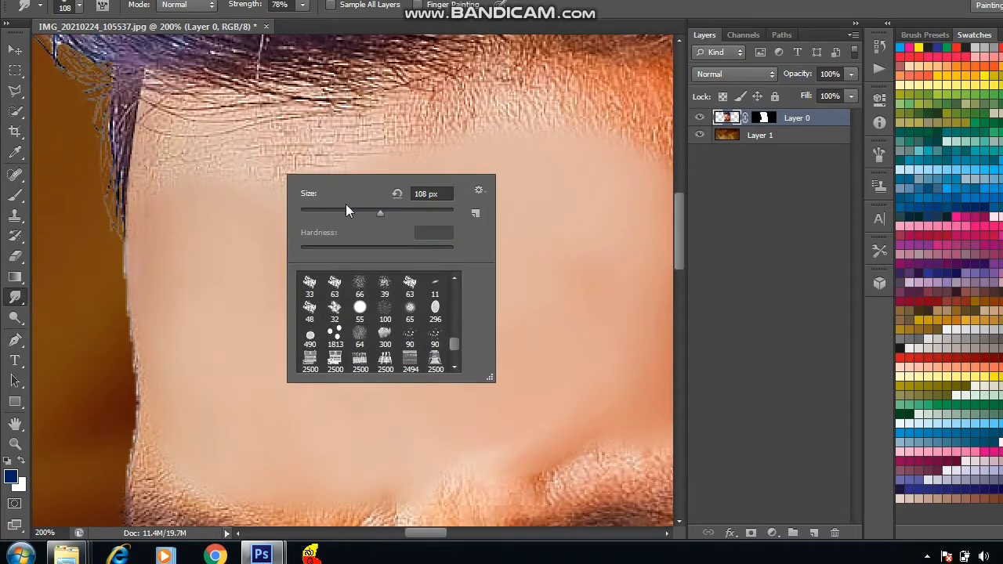
mouse_move(179, 190)
left_mouse_down()
mouse_move(290, 146)
mouse_move(475, 144)
mouse_move(369, 175)
mouse_move(642, 148)
left_mouse_up()
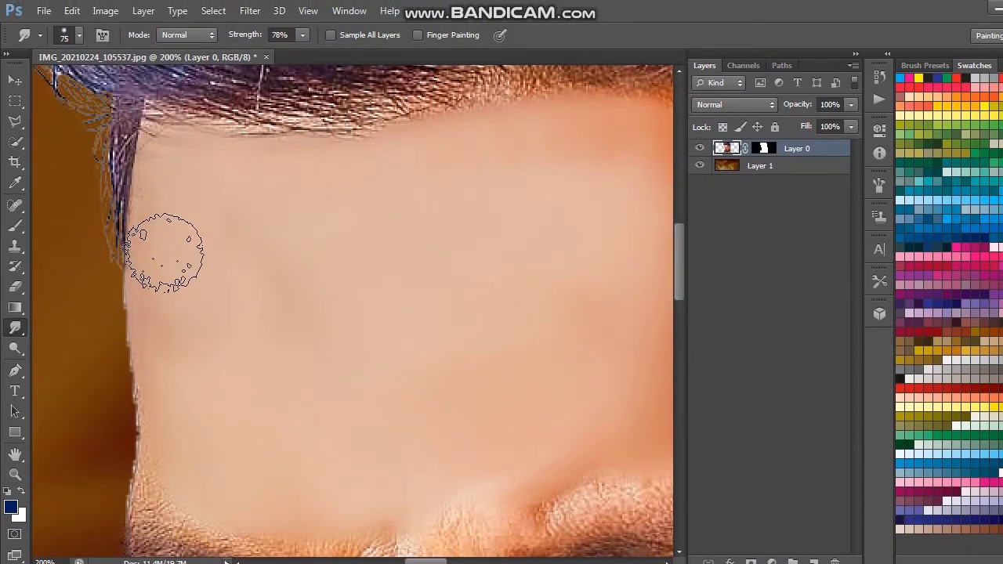
Step: Shrink the smudge brush to 55 px and smooth the wrinkles between the brows
scroll(181, 317, "down", 3)
scroll(235, 395, "down", 2)
right_click(352, 354)
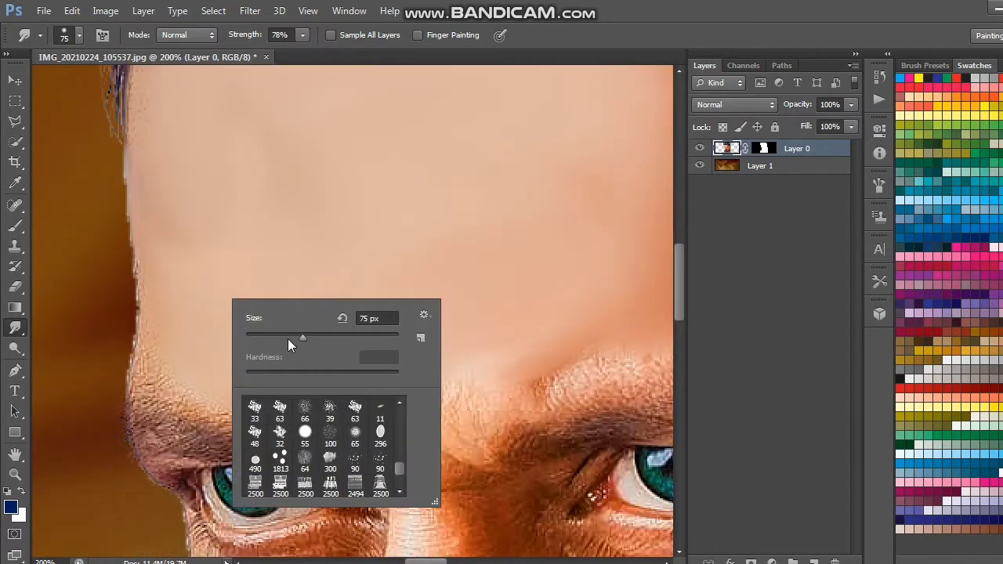
left_click(168, 324)
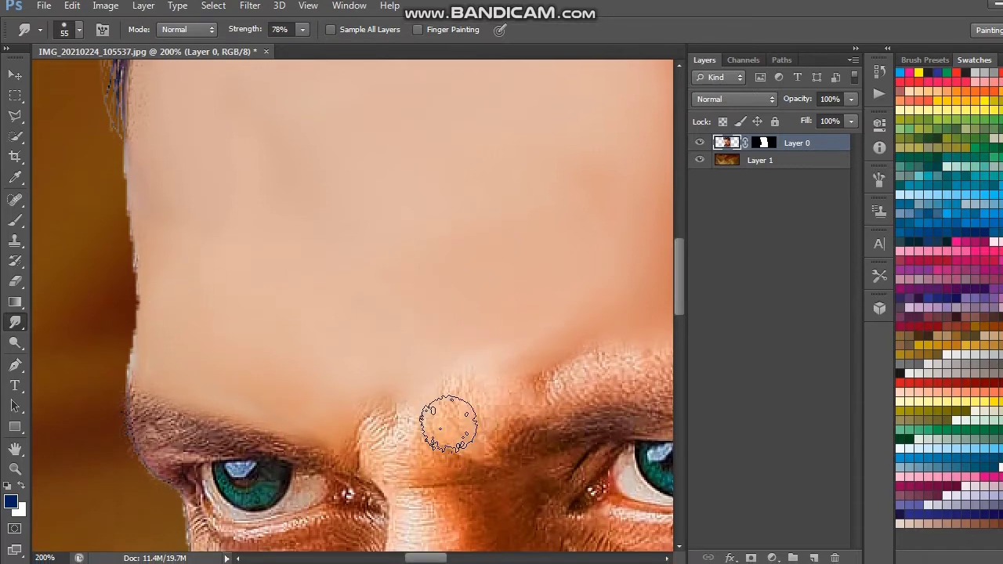
mouse_move(447, 414)
left_mouse_down()
mouse_move(454, 392)
mouse_move(580, 348)
left_mouse_up()
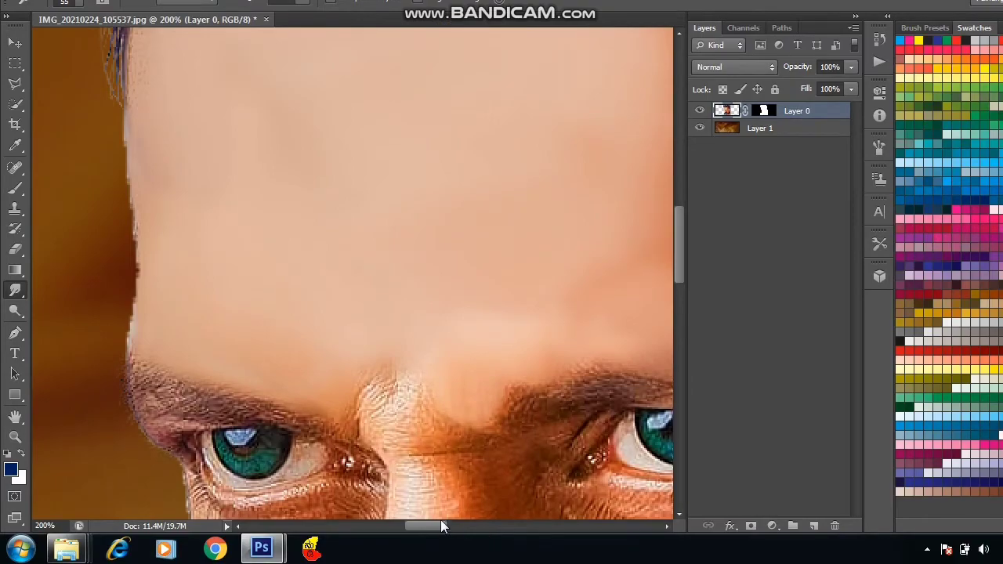
left_click_drag(438, 522, 468, 540)
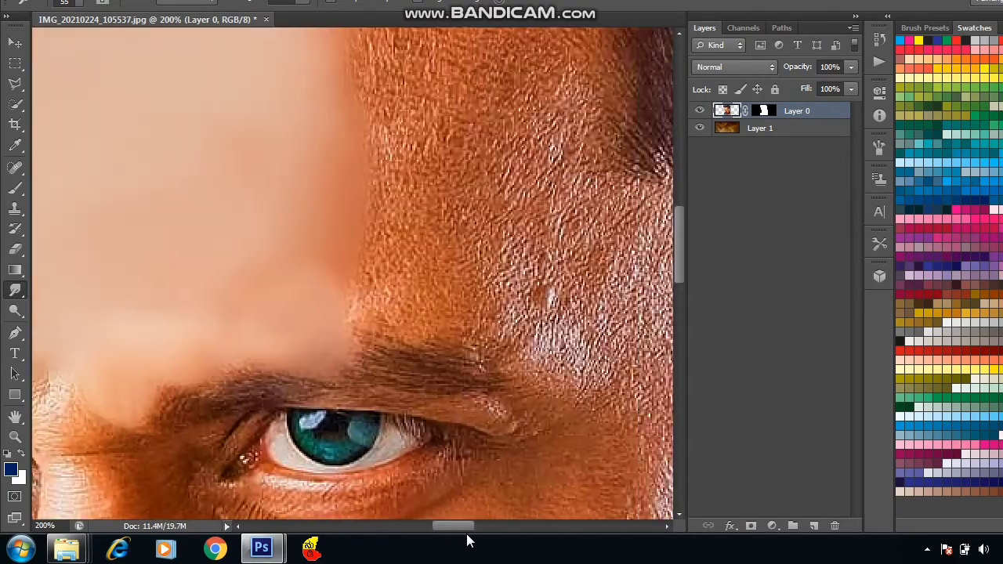
Step: Smudge the skin along the brow with the 55 px brush
scroll(381, 286, "right", 2)
scroll(376, 266, "up", 3)
right_click(427, 280)
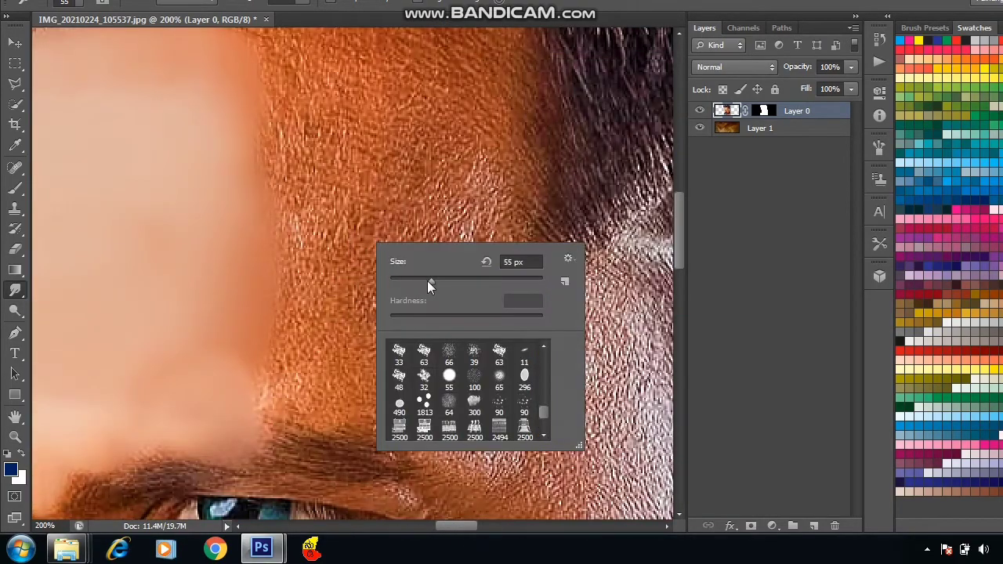
key("Escape")
right_click(428, 284)
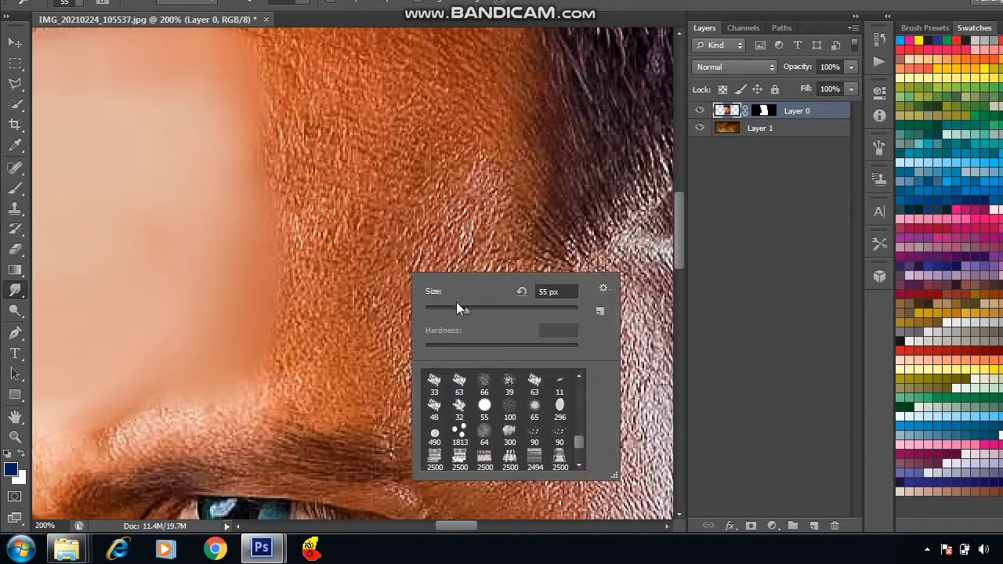
key("Escape")
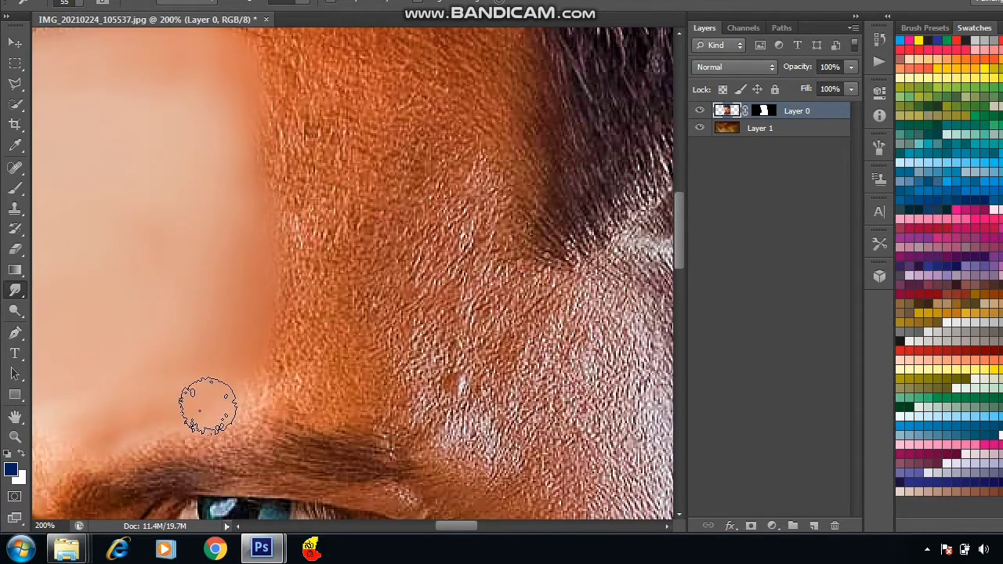
left_click_drag(292, 388, 211, 379)
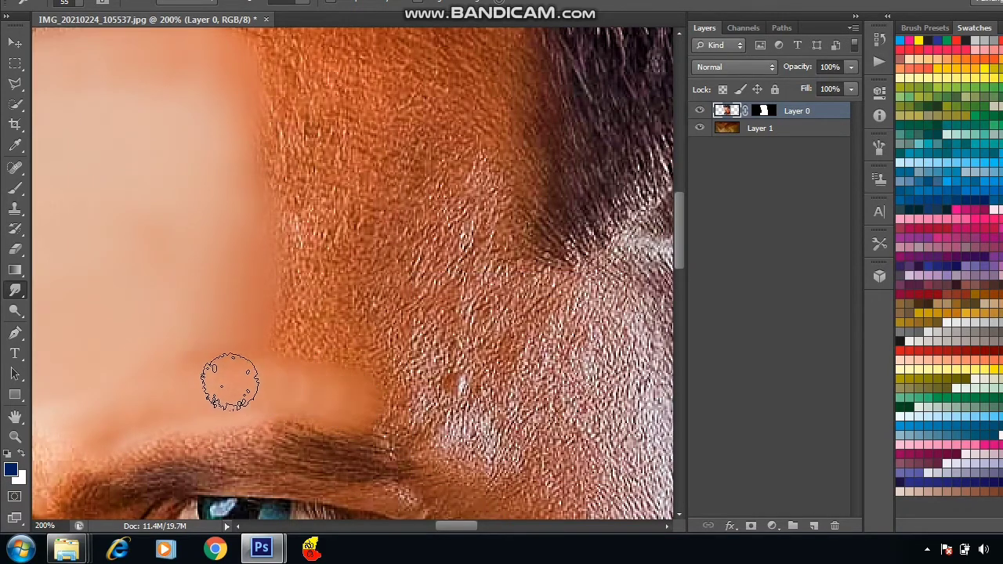
Step: With a 110 px brush, smooth the right forehead up to the hairline
right_click(389, 239)
key("Return")
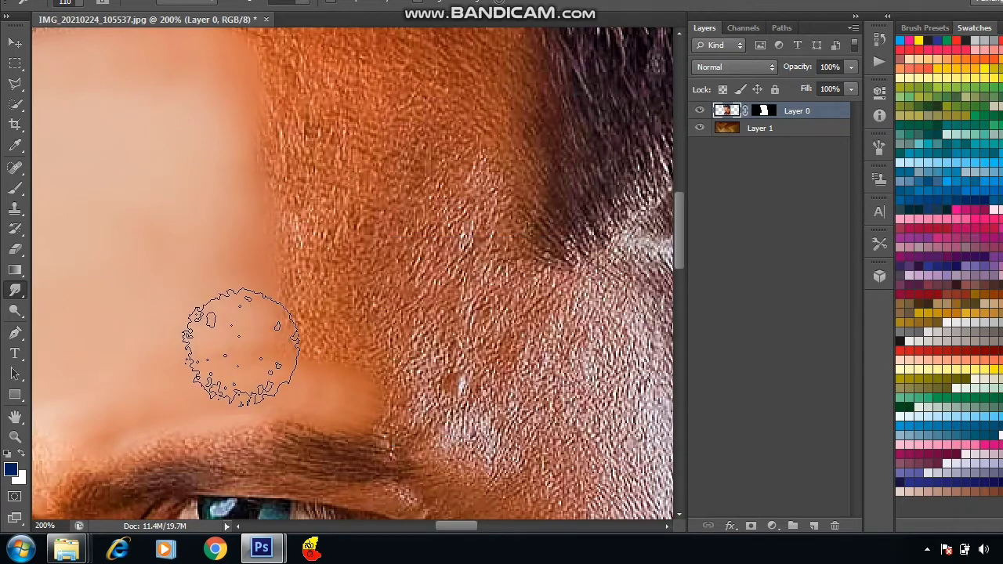
mouse_move(239, 354)
left_mouse_down()
mouse_move(324, 264)
mouse_move(358, 340)
mouse_move(369, 146)
mouse_move(426, 235)
mouse_move(444, 347)
mouse_move(421, 152)
left_mouse_up()
scroll(416, 149, "up", 3)
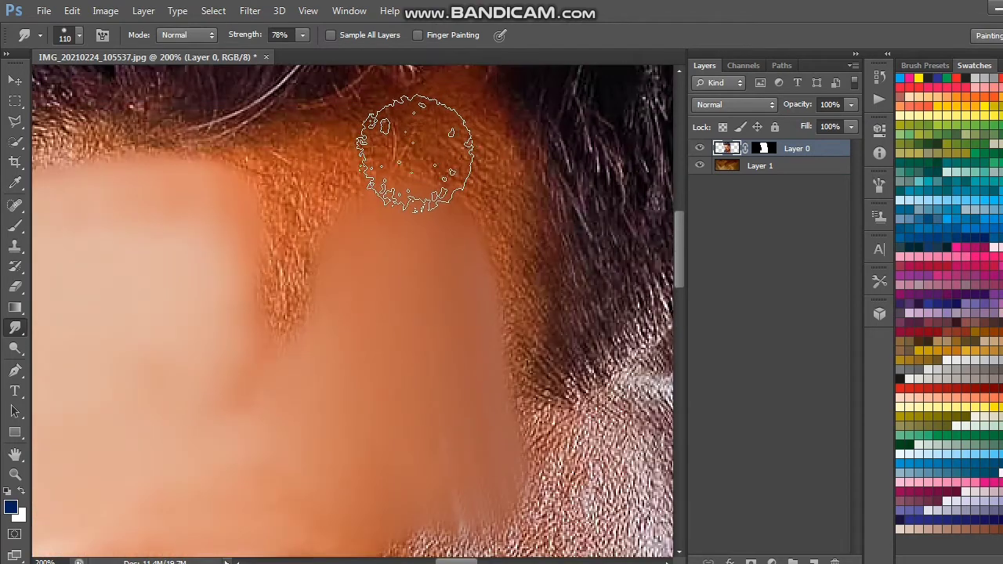
scroll(329, 235, "up", 3)
mouse_move(147, 317)
left_mouse_down()
mouse_move(331, 264)
mouse_move(175, 313)
mouse_move(264, 293)
mouse_move(224, 421)
mouse_move(261, 352)
left_mouse_up()
mouse_move(151, 285)
left_mouse_down()
mouse_move(175, 264)
mouse_move(208, 314)
mouse_move(206, 415)
mouse_move(381, 246)
mouse_move(431, 212)
mouse_move(416, 217)
mouse_move(447, 279)
mouse_move(463, 354)
mouse_move(474, 289)
mouse_move(475, 358)
mouse_move(369, 324)
mouse_move(394, 268)
mouse_move(378, 234)
left_mouse_up()
scroll(481, 336, "down", 2)
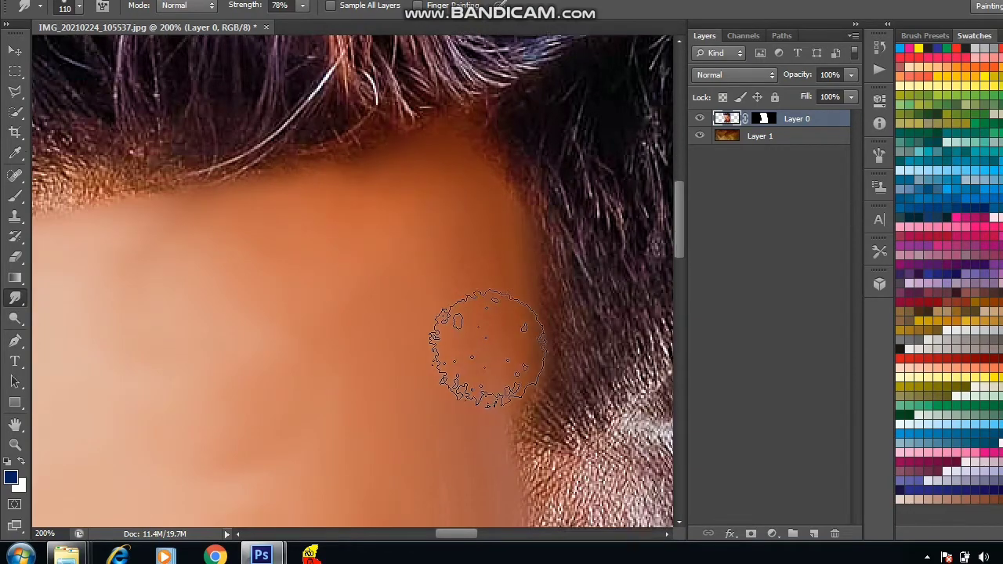
scroll(504, 313, "down", 3)
scroll(347, 146, "down", 1)
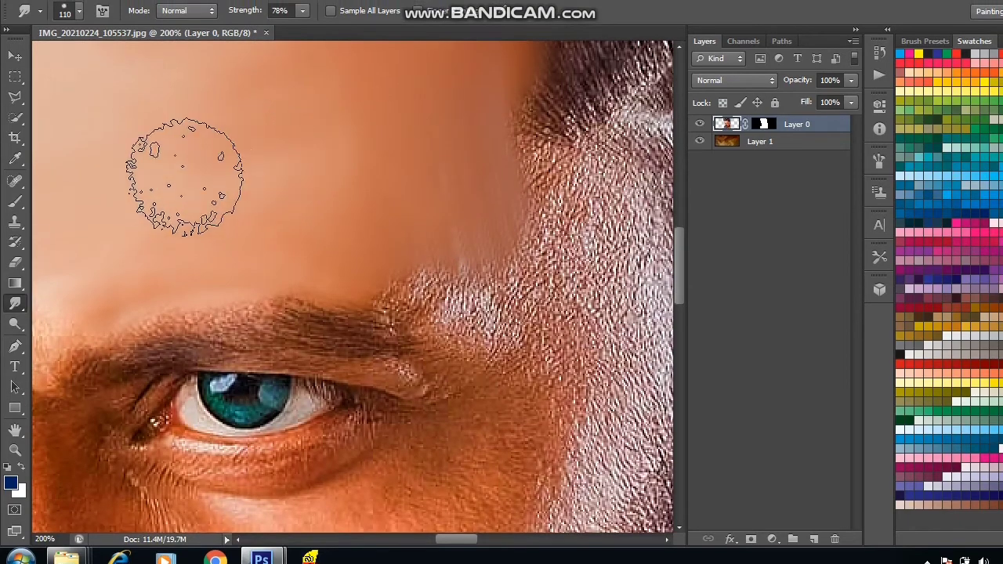
scroll(548, 250, "down", 3)
scroll(592, 266, "down", 1)
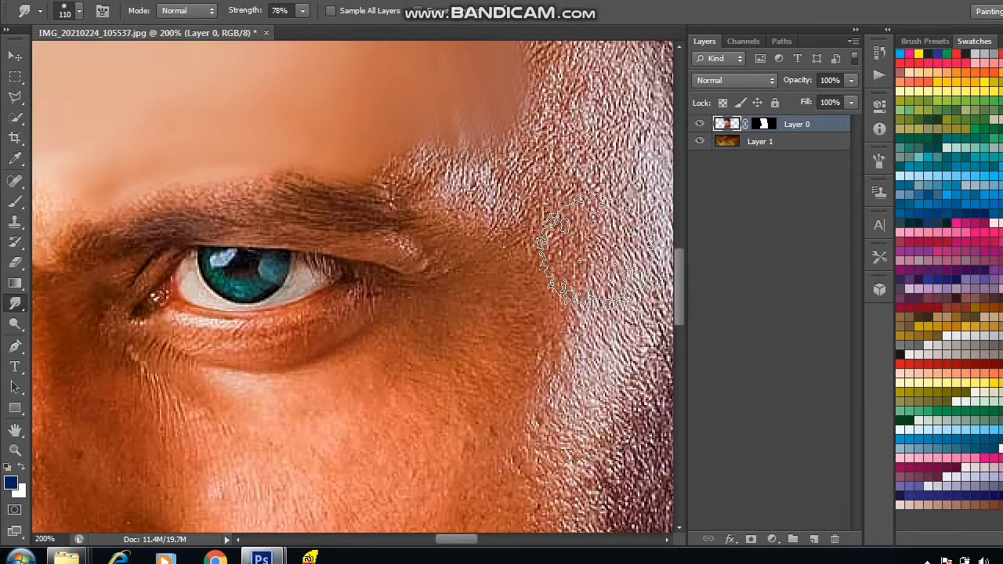
scroll(588, 259, "down", 3)
scroll(584, 249, "down", 1)
scroll(584, 249, "down", 2)
Step: Set the Smudge tool to 54% strength with a 16 px brush
scroll(580, 247, "down", 2)
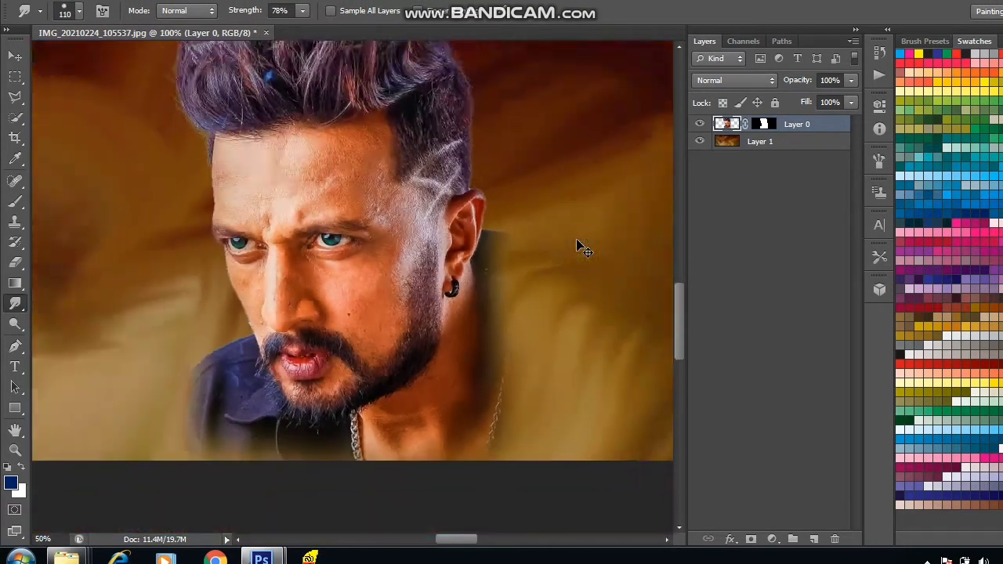
scroll(578, 246, "down", 1)
scroll(578, 246, "down", 1)
scroll(571, 275, "up", 1)
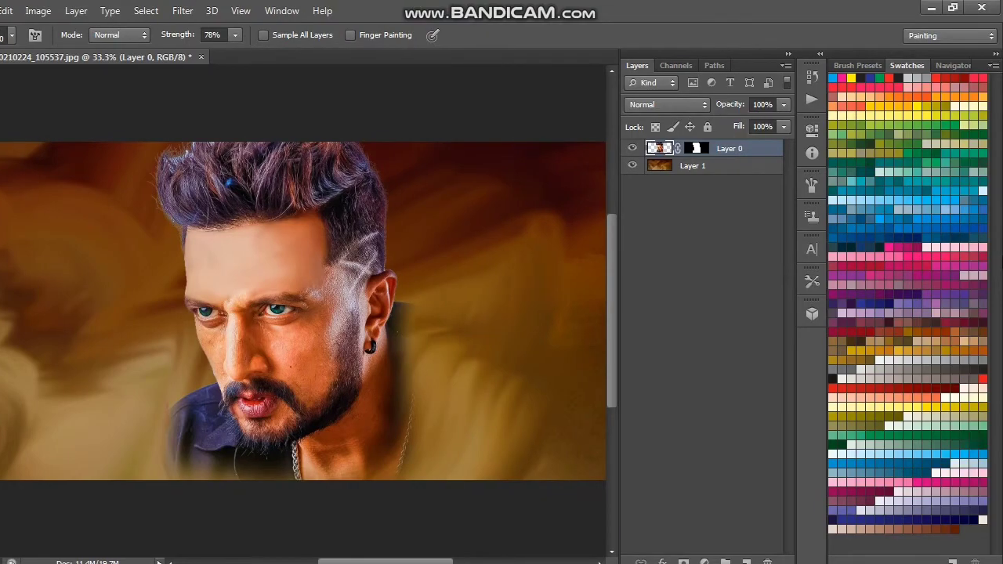
scroll(571, 304, "up", 2)
scroll(593, 356, "up", 1)
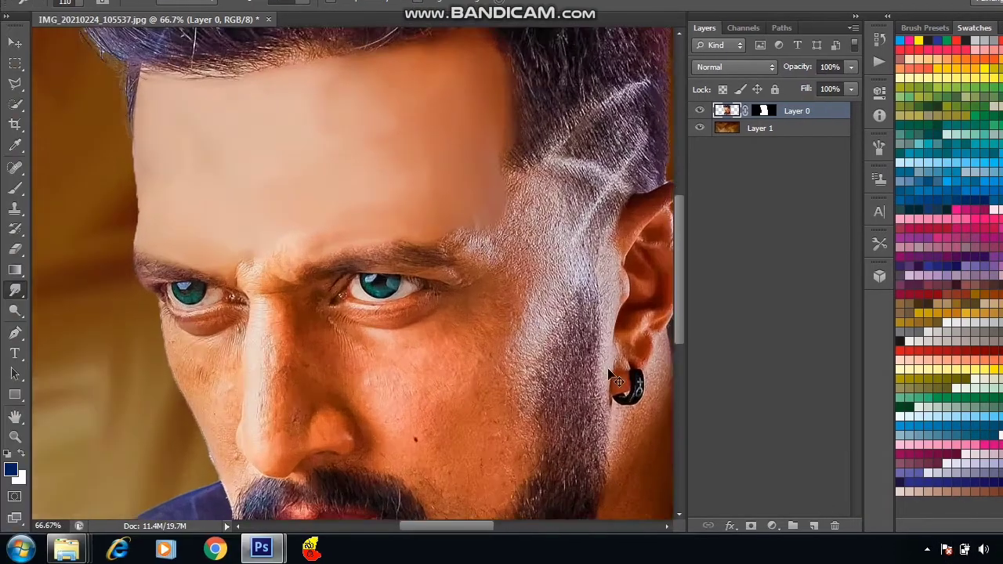
scroll(578, 368, "down", 3)
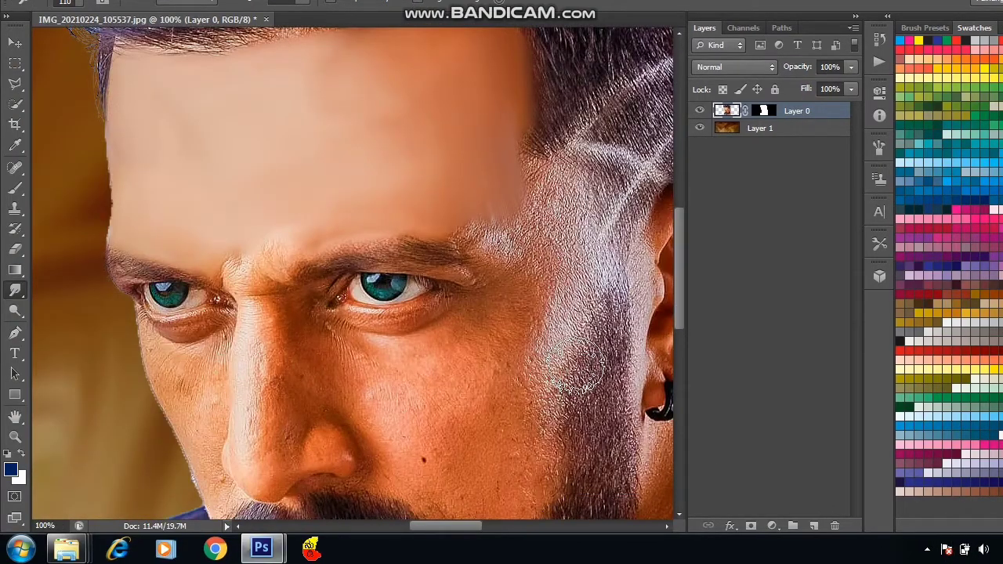
scroll(576, 368, "down", 2)
left_click(859, 549)
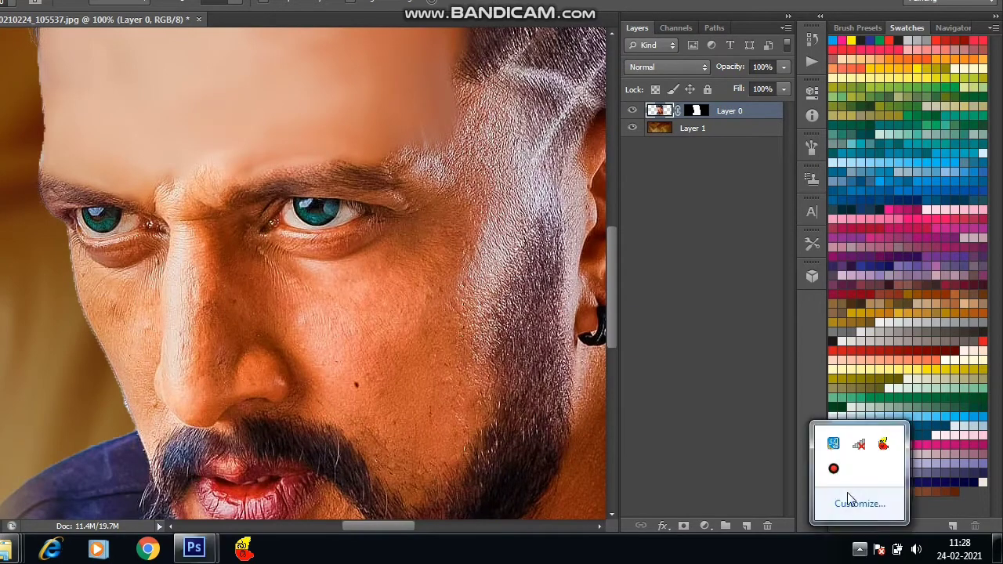
left_click(833, 469)
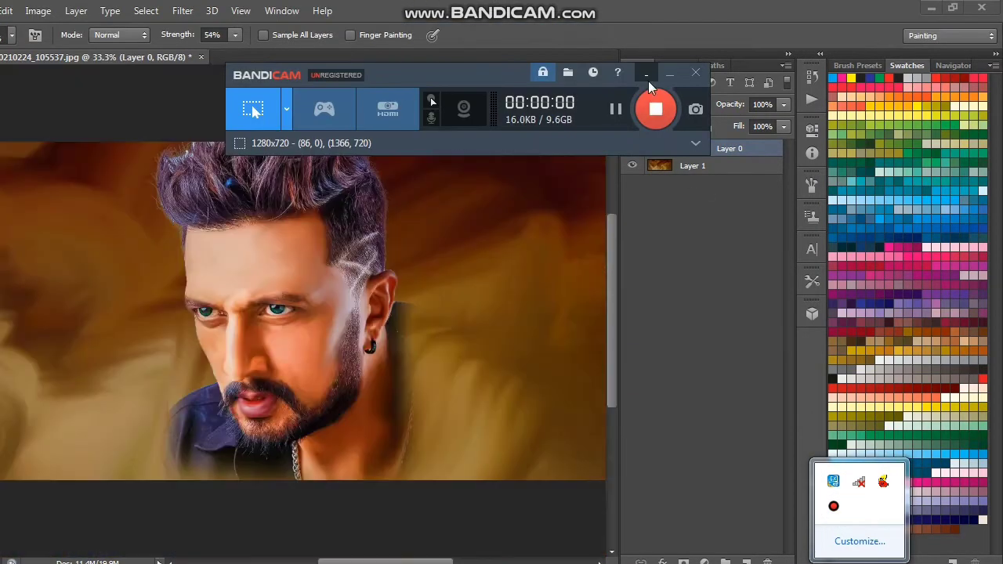
left_click(647, 78)
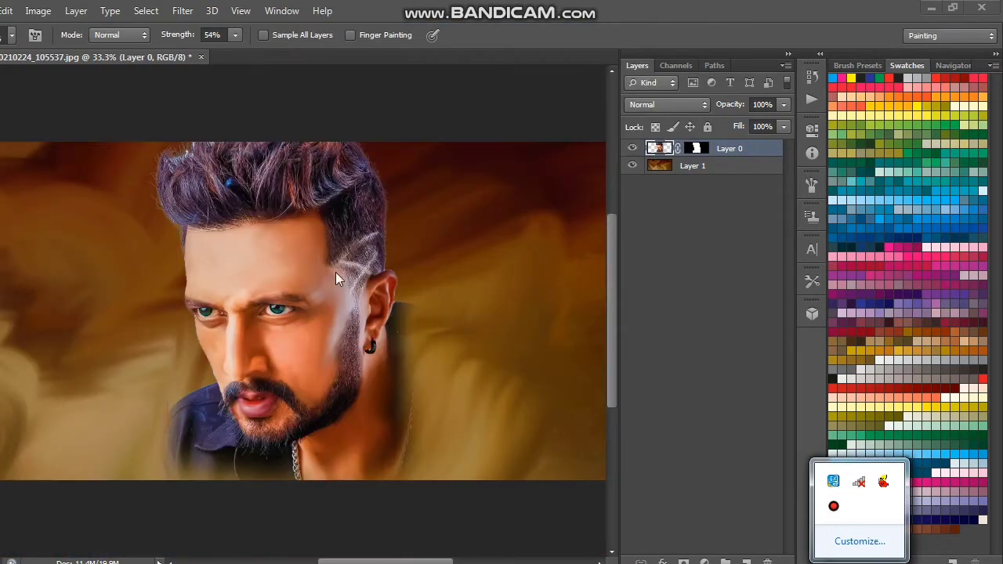
Step: Scroll across the face to review the retouching around the eyes and temple
scroll(265, 305, "up", 1)
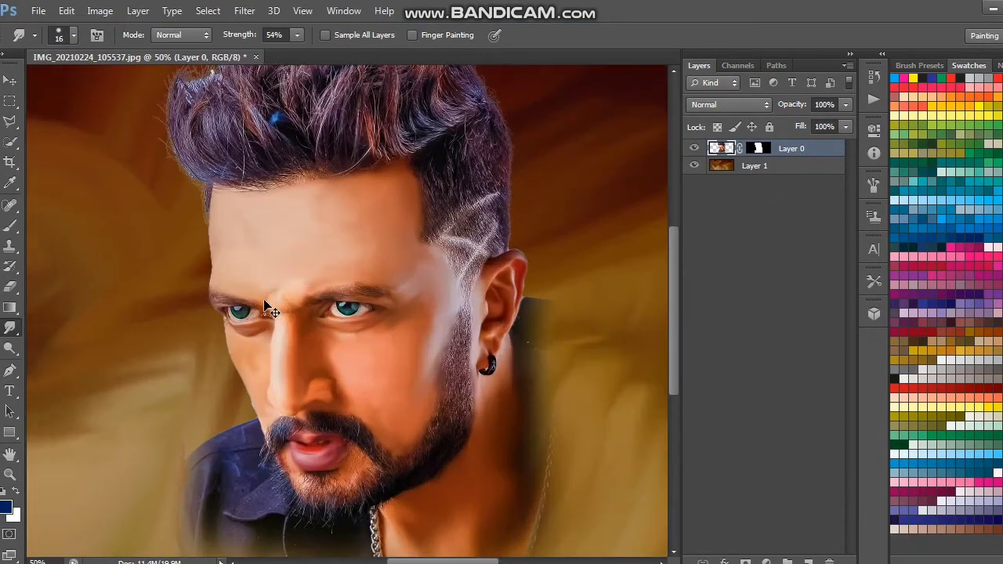
scroll(265, 305, "up", 1)
scroll(313, 290, "up", 1)
scroll(444, 259, "up", 1)
scroll(439, 243, "up", 2)
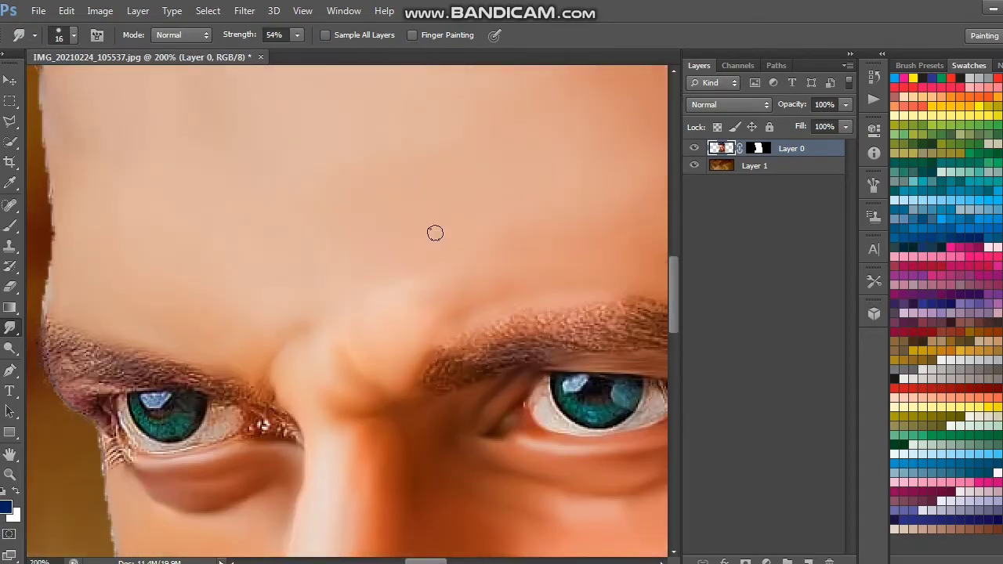
scroll(436, 235, "up", 2)
scroll(440, 235, "down", 1)
scroll(439, 196, "down", 2)
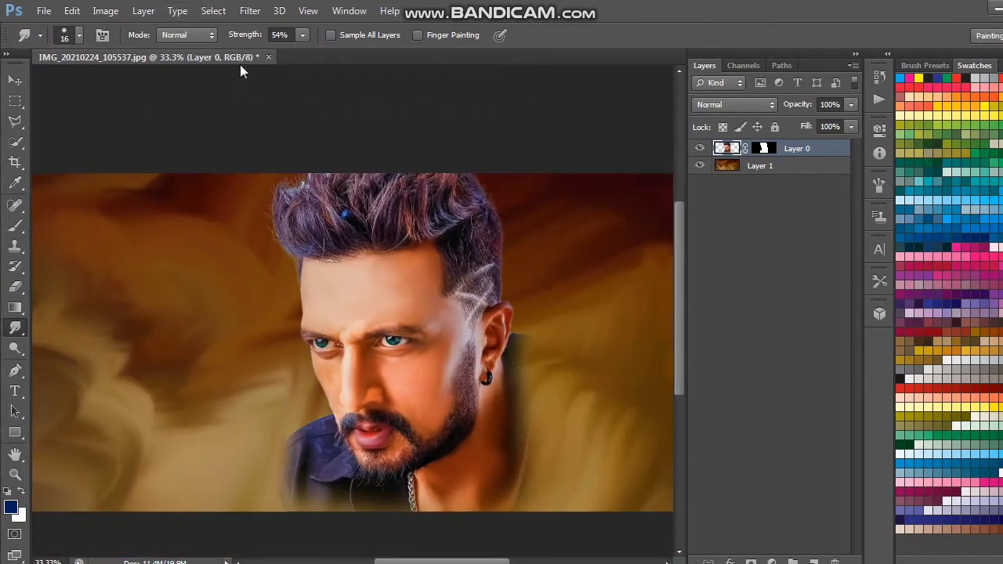
scroll(352, 130, "up", 1)
scroll(269, 101, "up", 1)
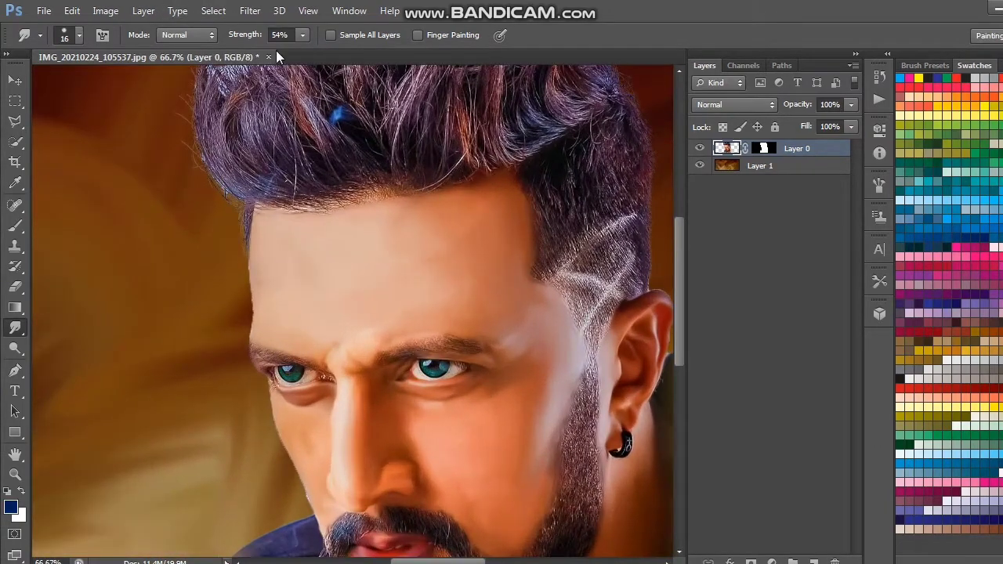
Step: Apply the Oil Paint filter to the man's layer with default settings
left_click(252, 17)
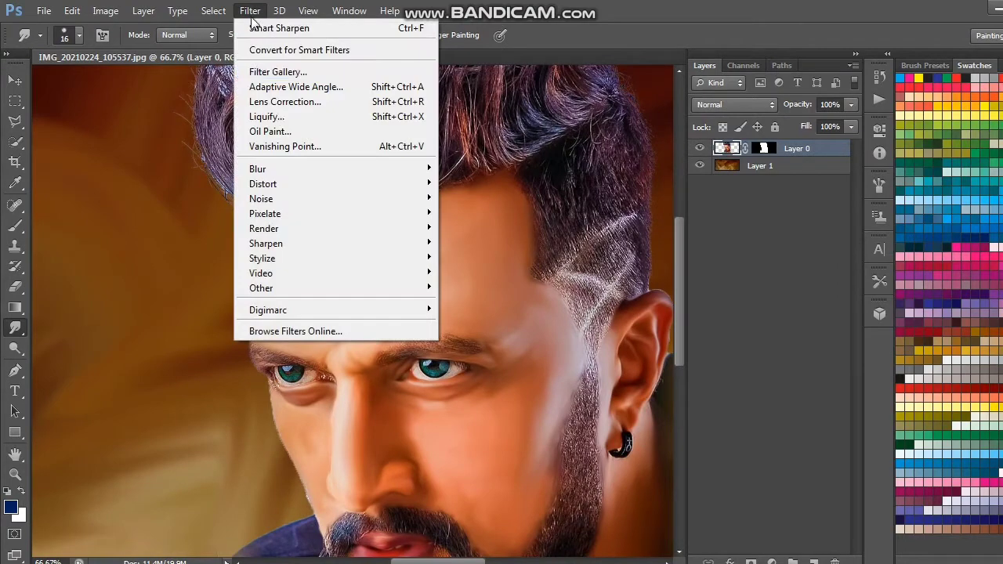
left_click(271, 131)
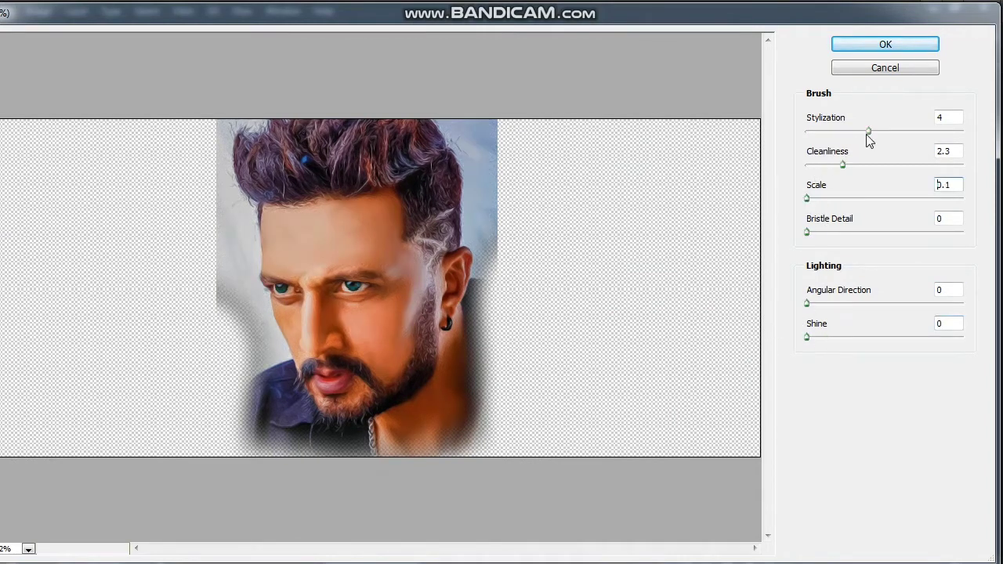
left_click(893, 44)
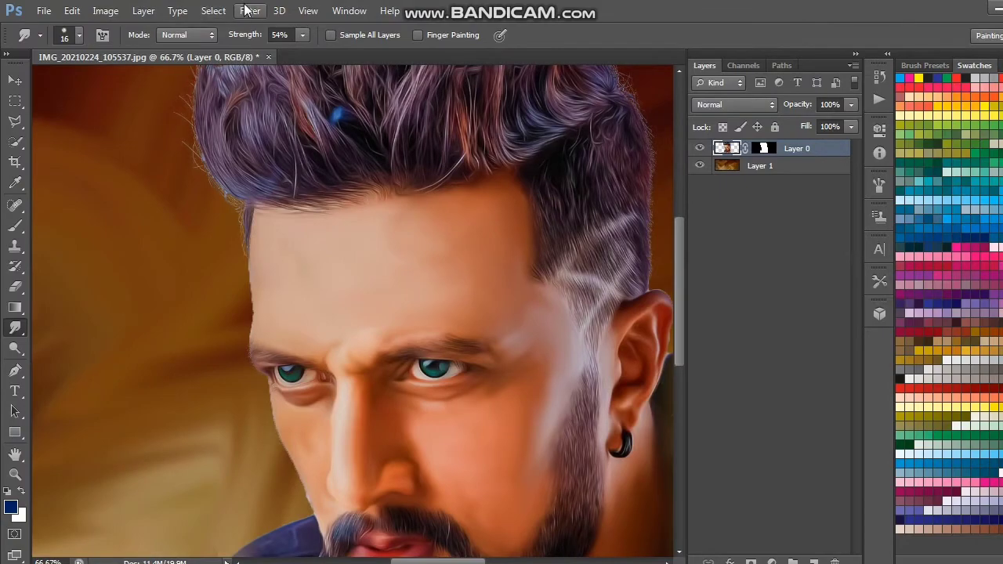
Step: Apply Oil Paint again with Stylization raised to 5.89
left_click(249, 10)
left_click(257, 130)
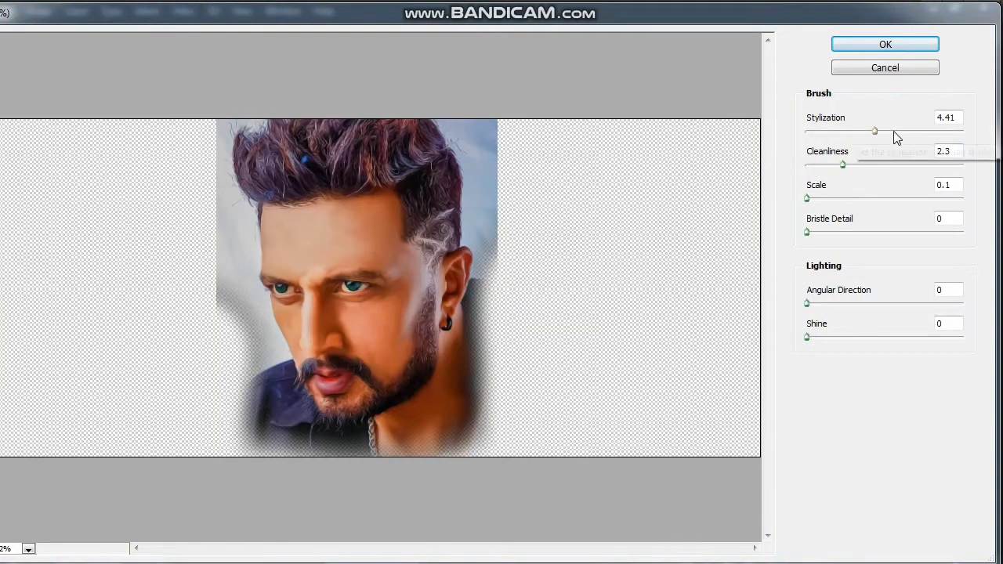
left_click_drag(893, 132, 899, 133)
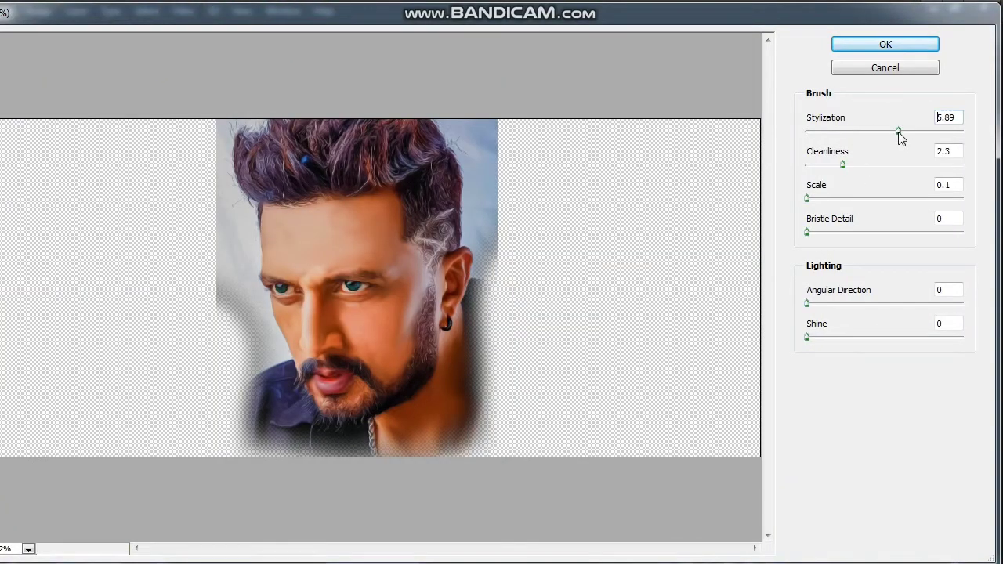
left_click(886, 45)
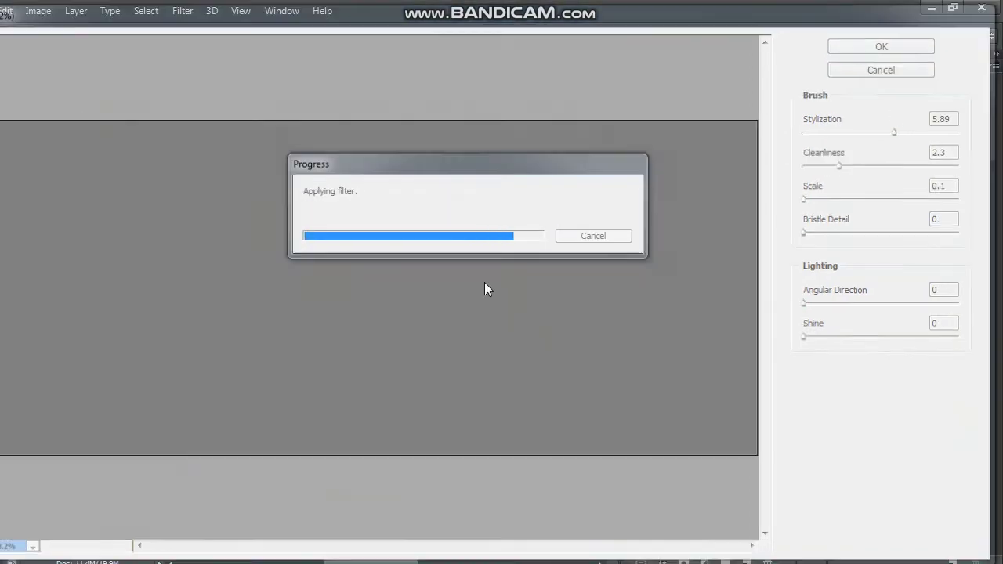
scroll(469, 283, "down", 5)
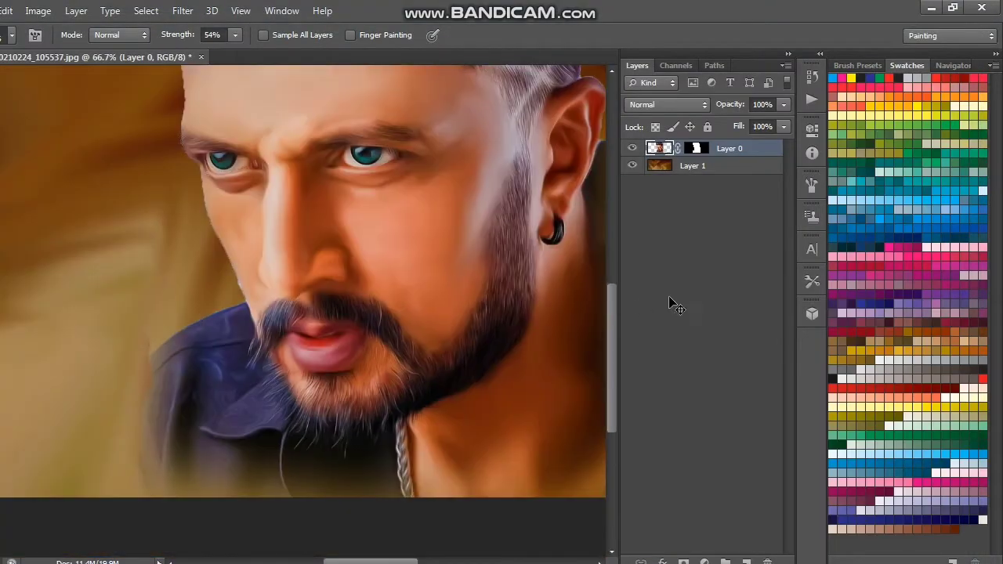
Step: Apply Smart Sharpen at 70% amount and 0.9 px radius to the oil-painted man
key("ctrl+minus")
key("ctrl+minus")
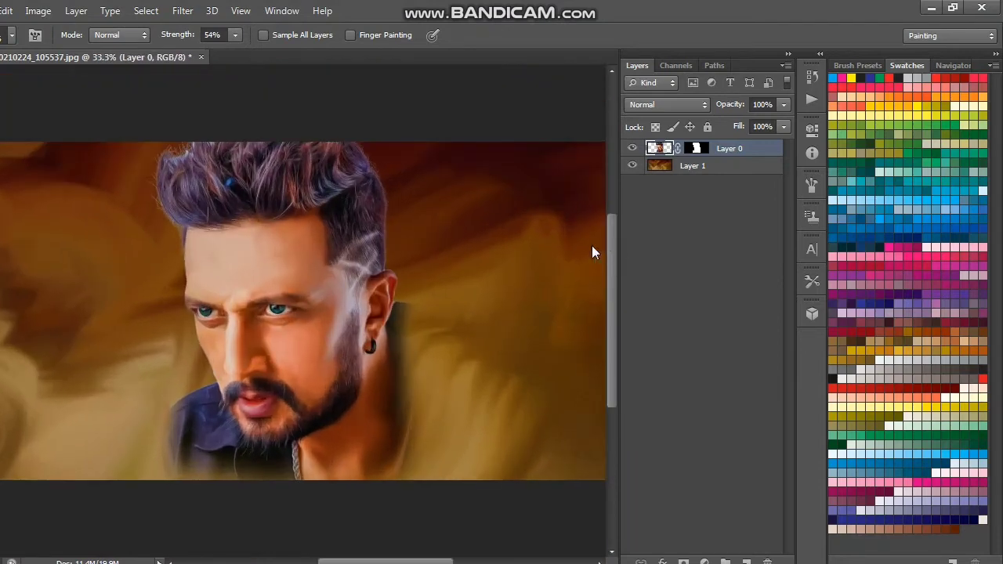
key("ctrl+plus")
left_click(248, 11)
mouse_move(266, 244)
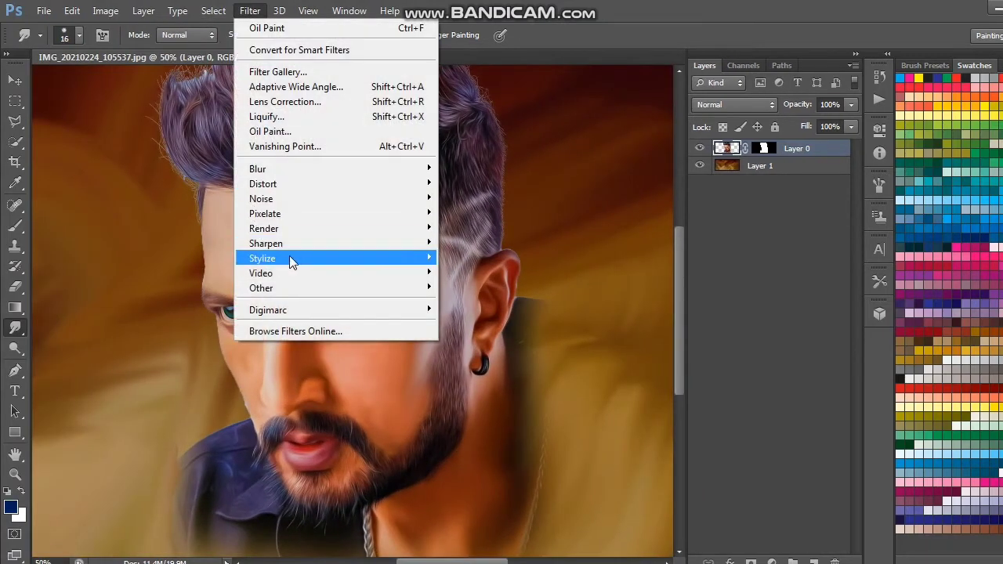
left_click(481, 287)
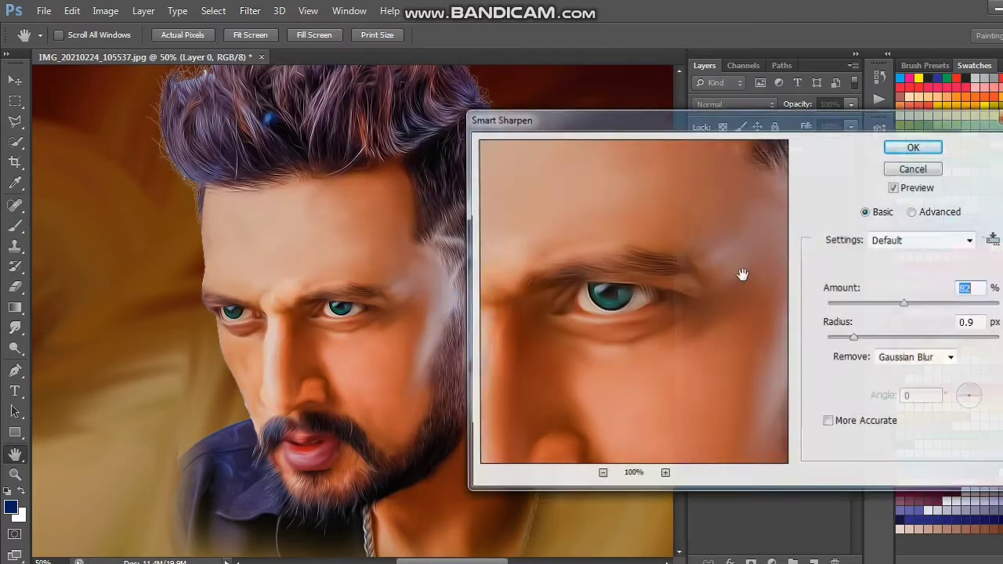
mouse_move(839, 306)
left_mouse_down()
mouse_move(872, 304)
mouse_move(827, 303)
left_mouse_up()
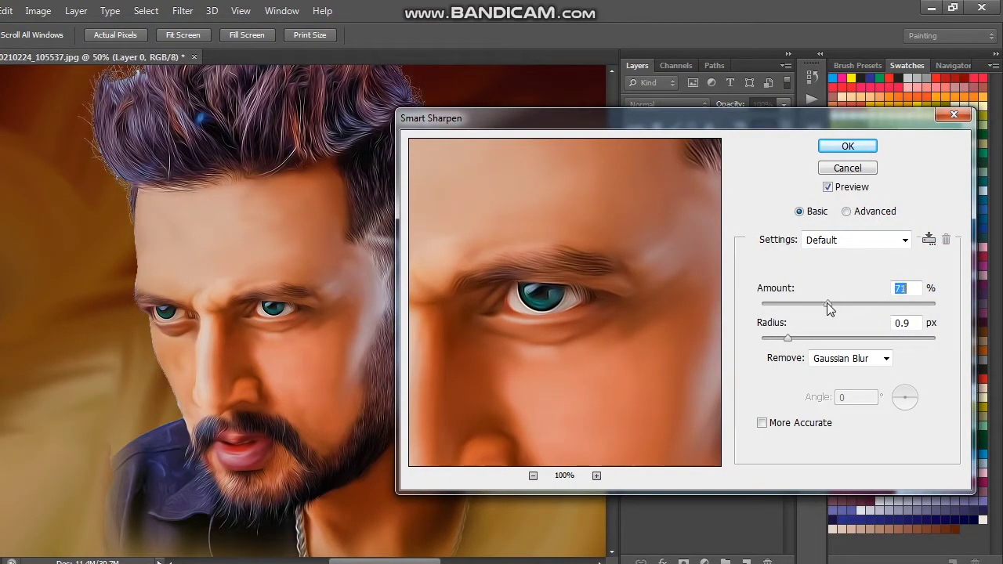
left_click(847, 146)
scroll(470, 235, "down", 3)
scroll(469, 224, "down", 2)
Step: Set up a soft Brush at 15% opacity and 29 px size over the lips
scroll(470, 224, "up", 1, "alt")
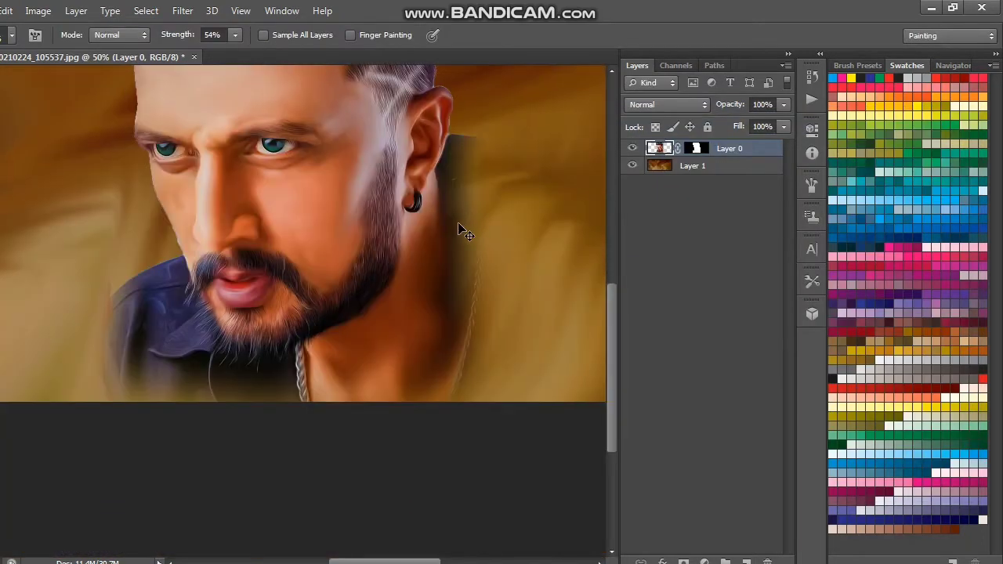
scroll(394, 243, "down", 2)
scroll(351, 238, "up", 1, "alt")
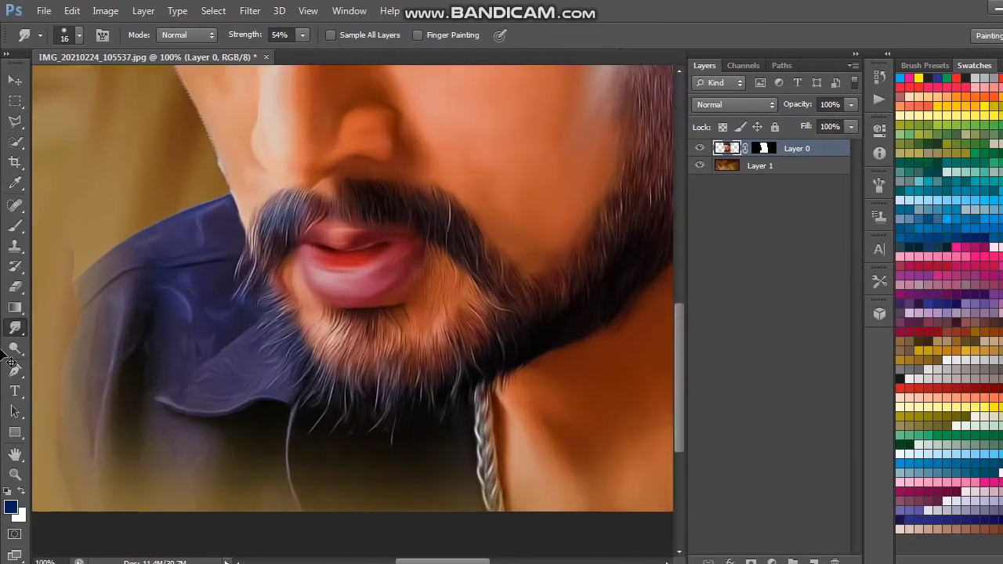
scroll(350, 237, "up", 1, "alt")
left_click(16, 227)
right_click(349, 267)
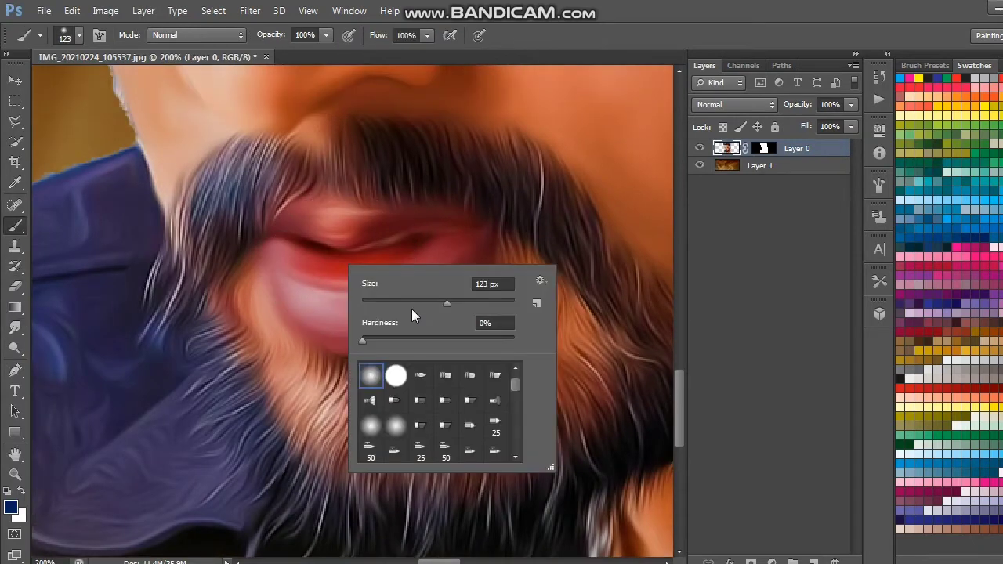
left_click_drag(326, 35, 259, 54)
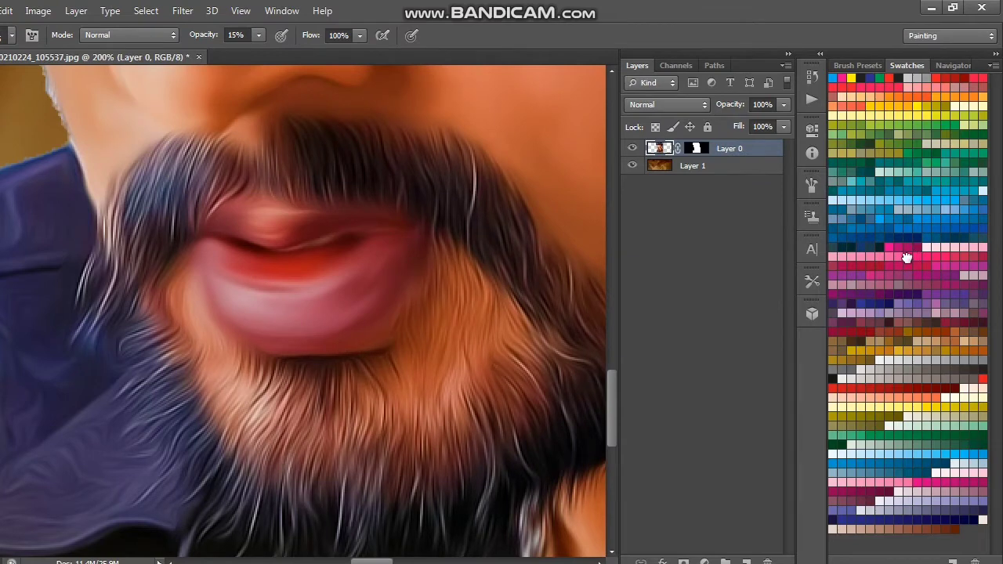
right_click(348, 289)
left_click(381, 323)
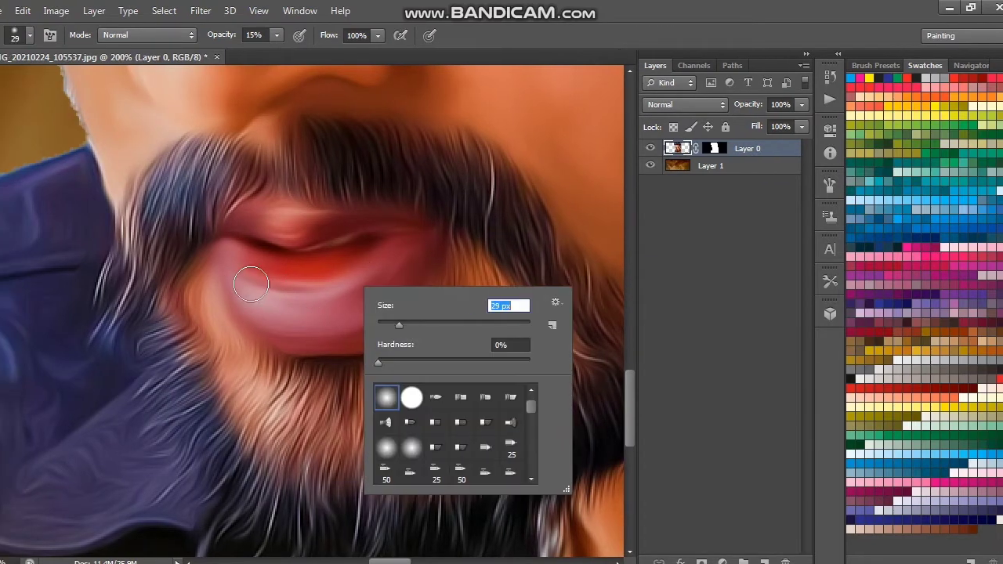
key("Return")
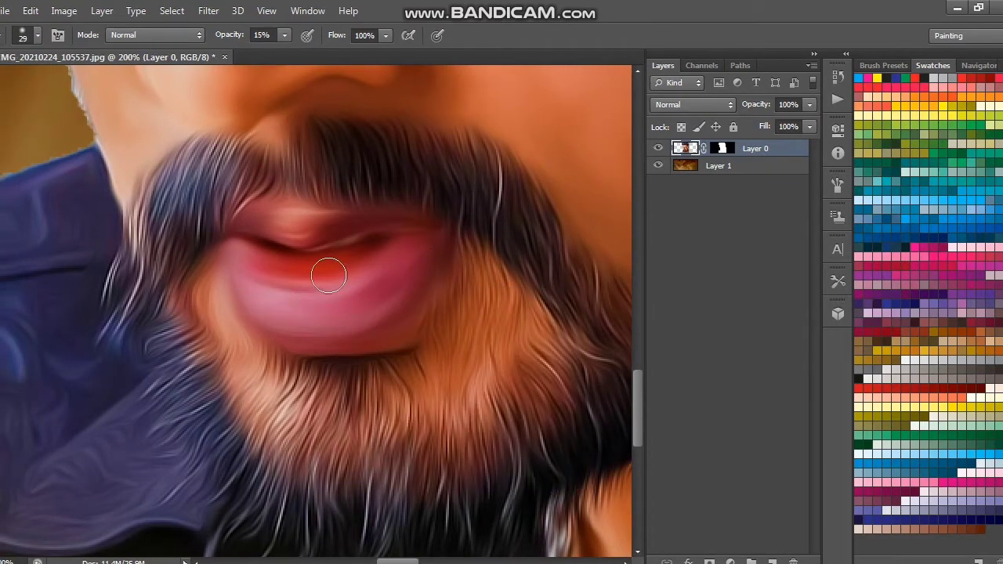
Step: Paint pink over the lips and check them at 100% zoom
left_click_drag(268, 270, 355, 300)
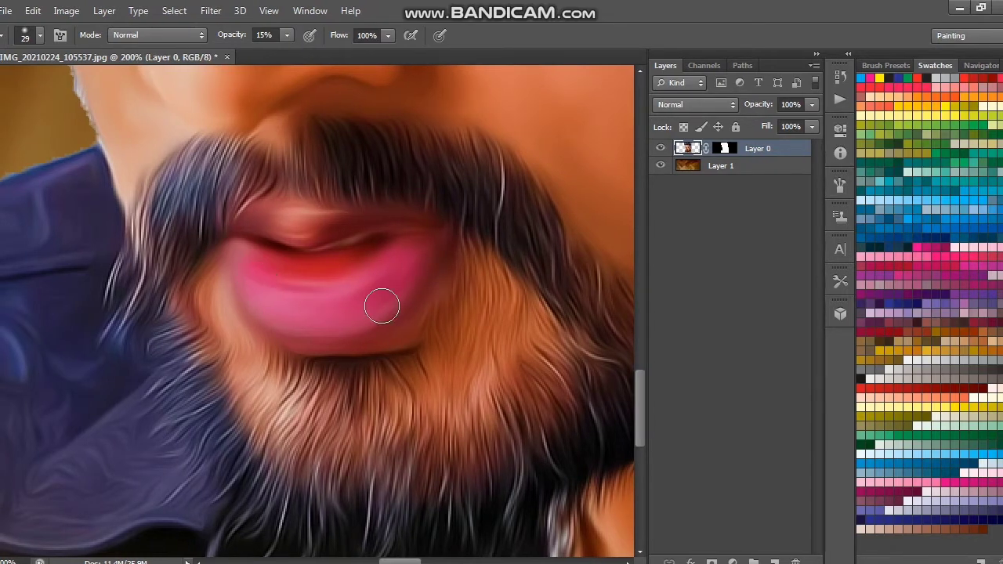
key("ctrl+minus")
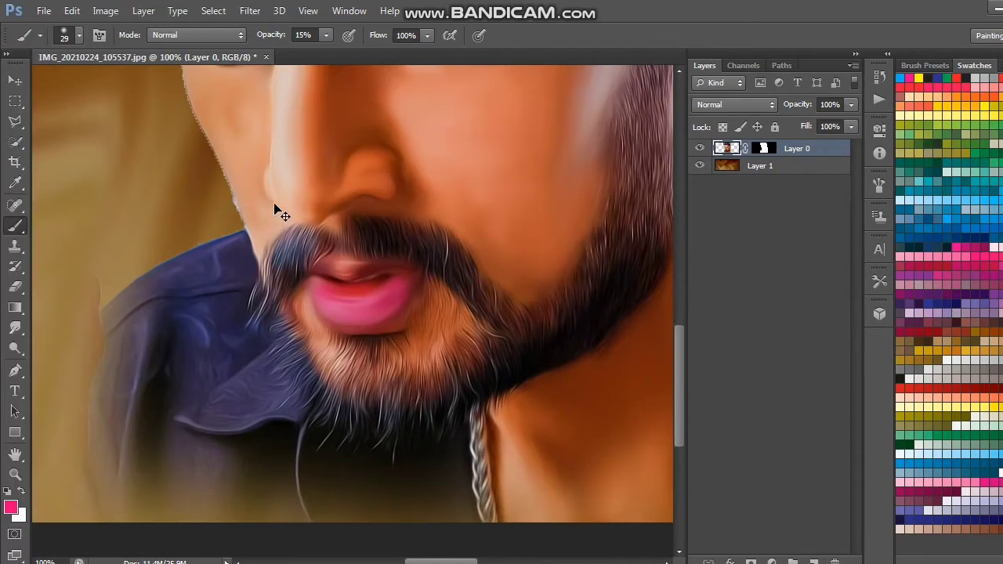
left_click(19, 87)
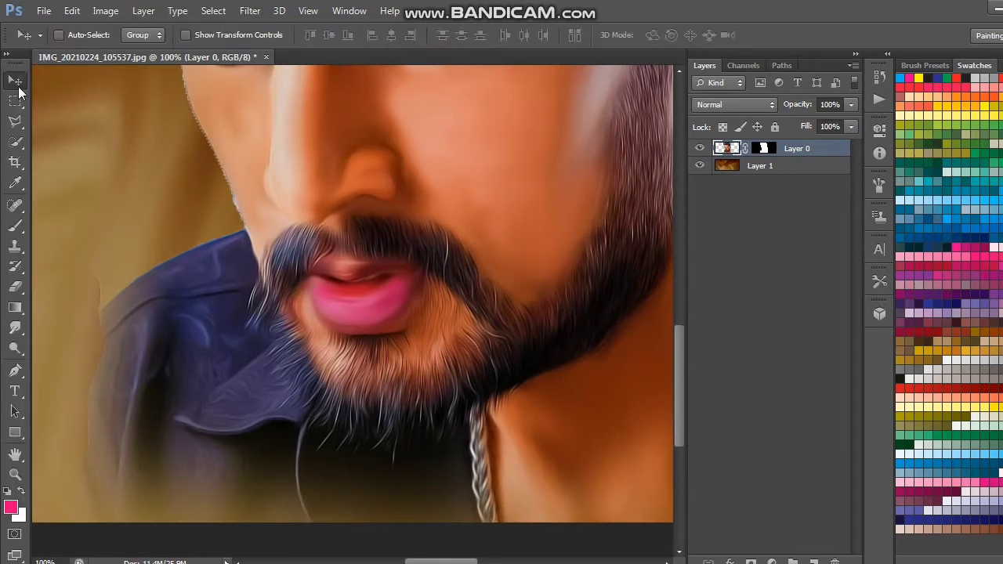
Step: Quick-select the man's hair, forehead, face and beard
key("ctrl+minus")
key("ctrl+minus")
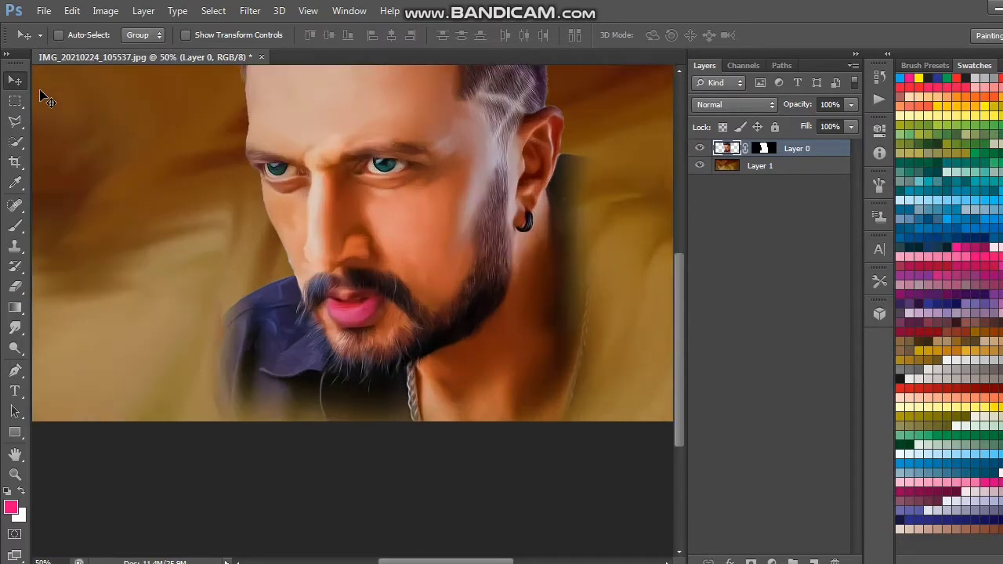
key("ctrl+plus")
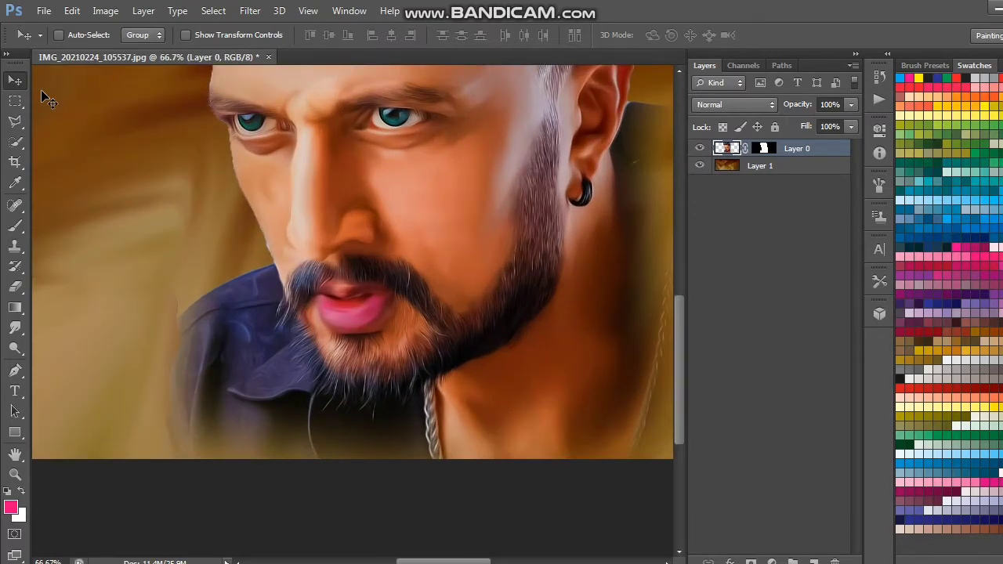
key("ctrl+minus")
key("ctrl+minus")
key("ctrl+minus")
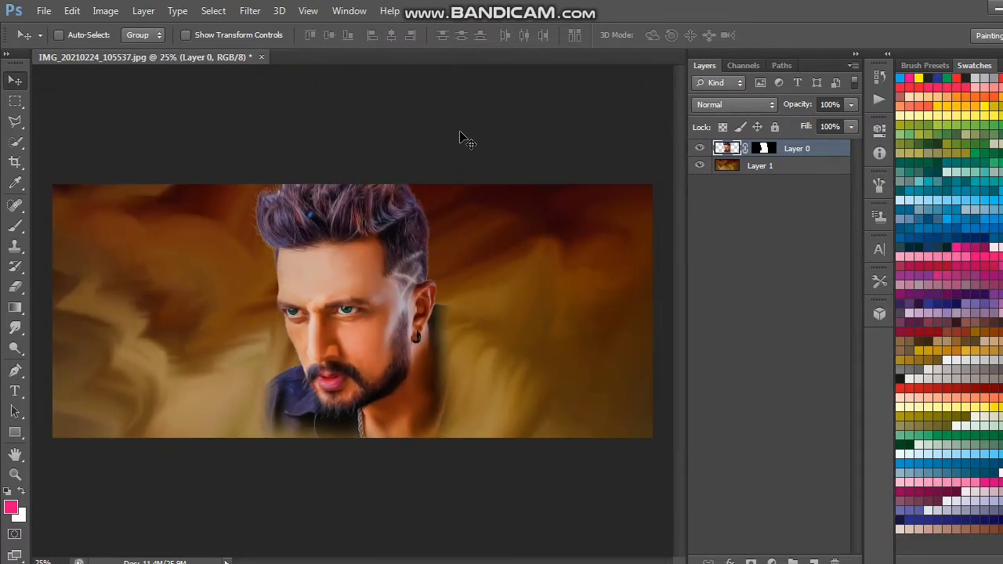
key("ctrl+plus")
key("ctrl+plus")
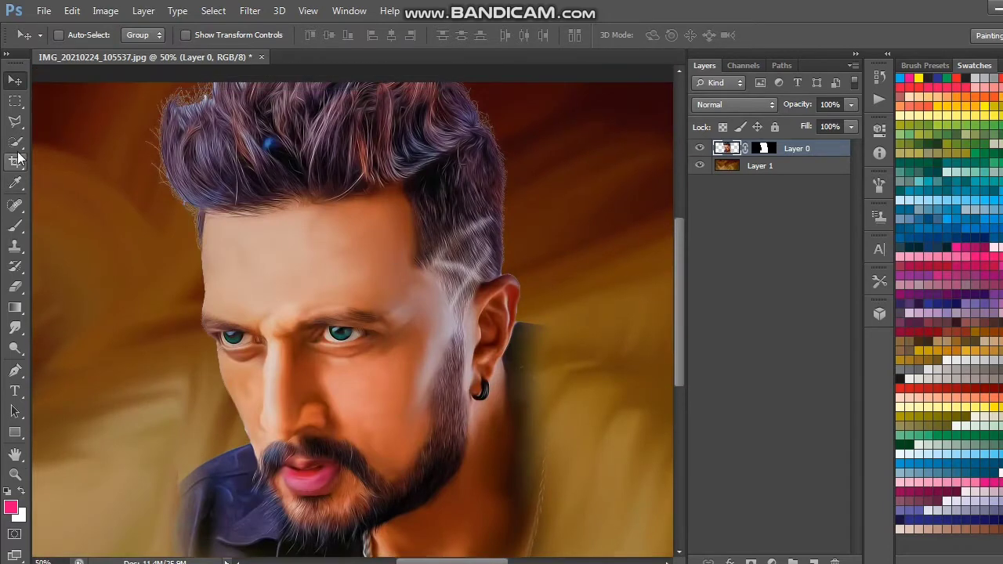
left_click(15, 142)
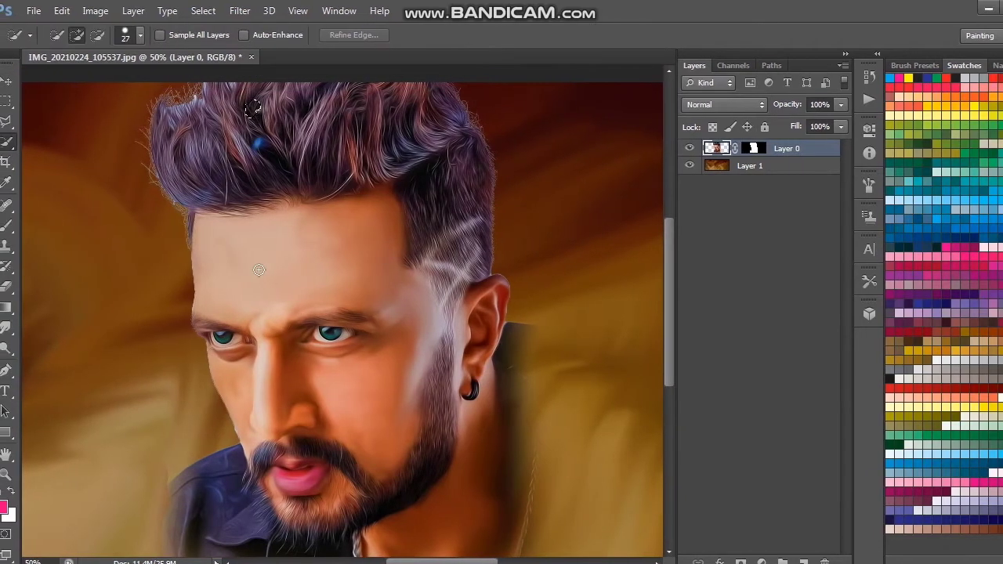
left_click_drag(258, 270, 192, 134)
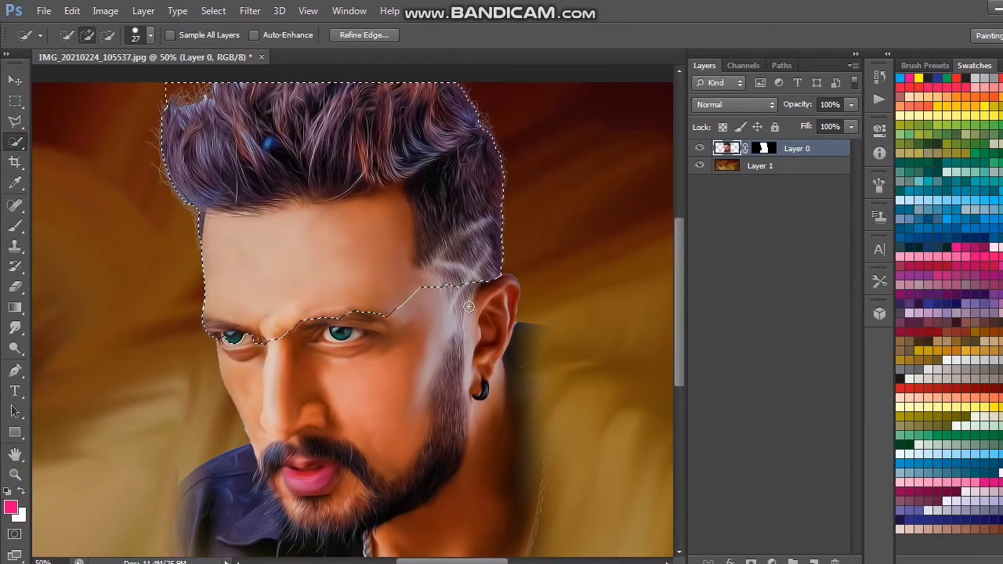
left_click_drag(360, 379, 338, 456)
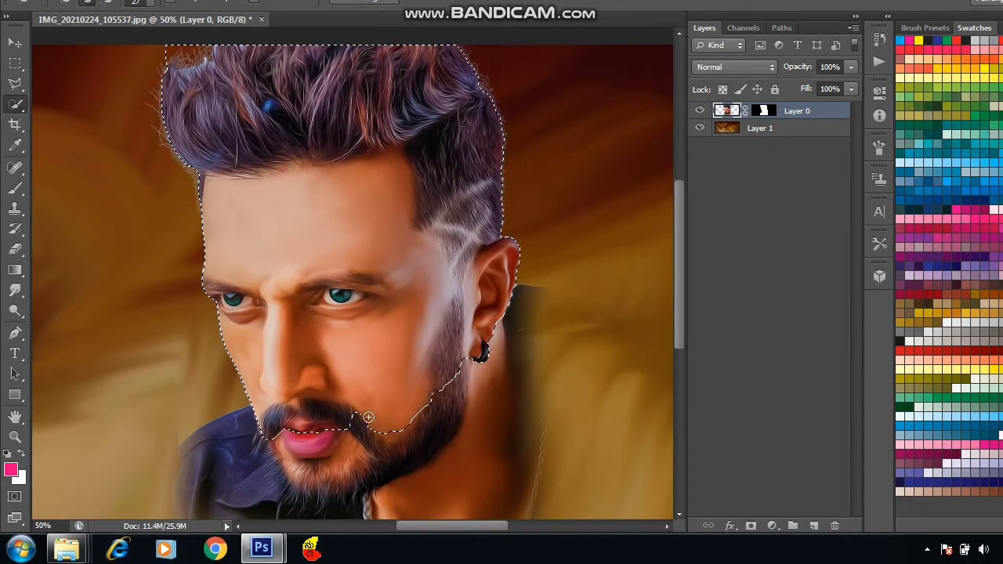
Step: Set up a soft brush at 1057 px size and 83% opacity
left_click(15, 188)
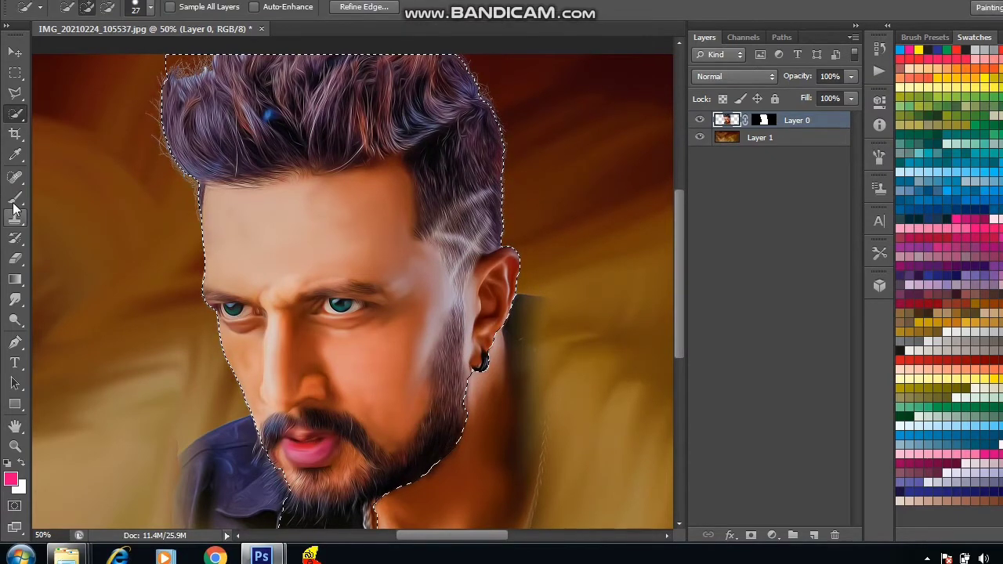
right_click(520, 161)
left_click_drag(671, 204, 666, 205)
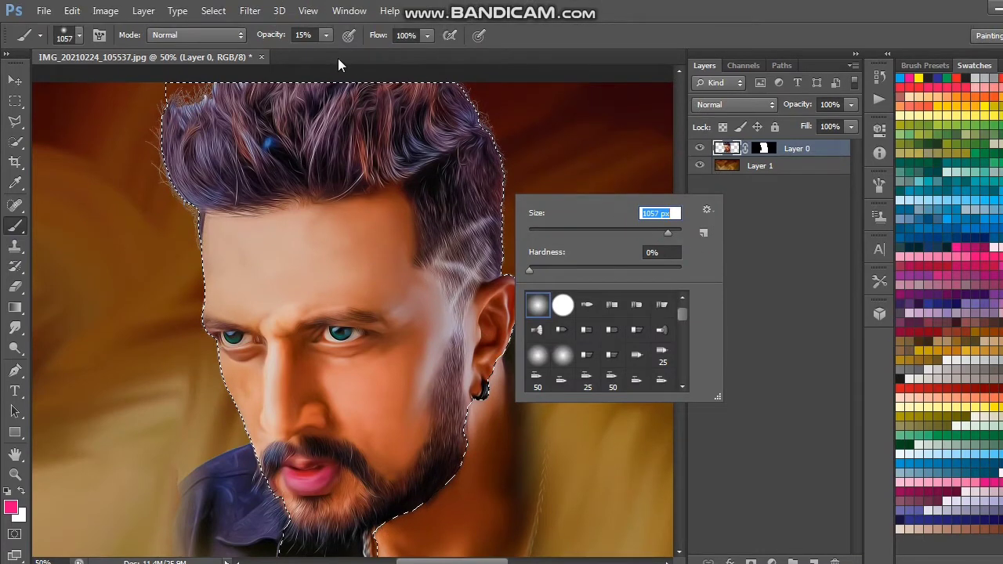
key("Return")
left_click_drag(326, 34, 382, 50)
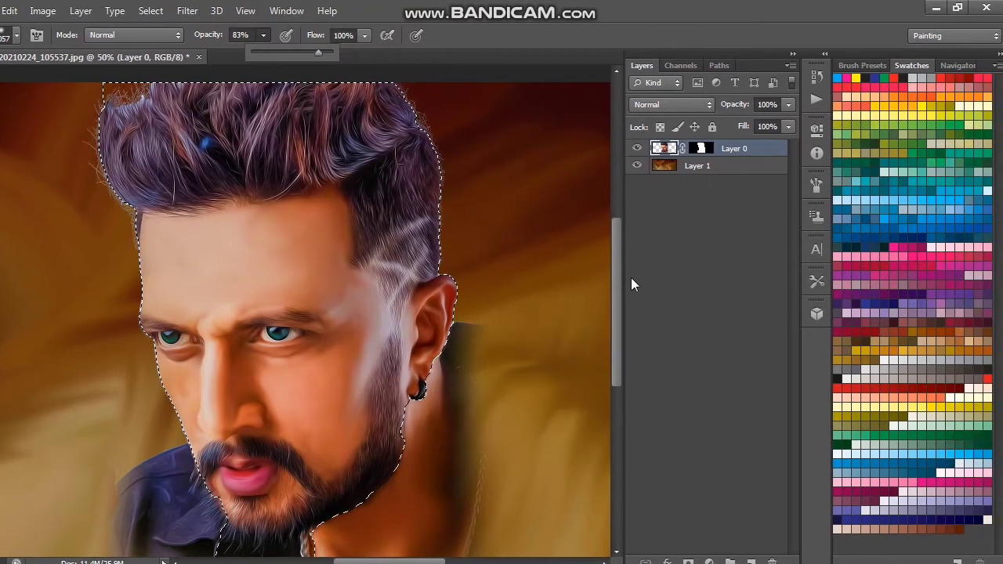
key("ctrl+minus")
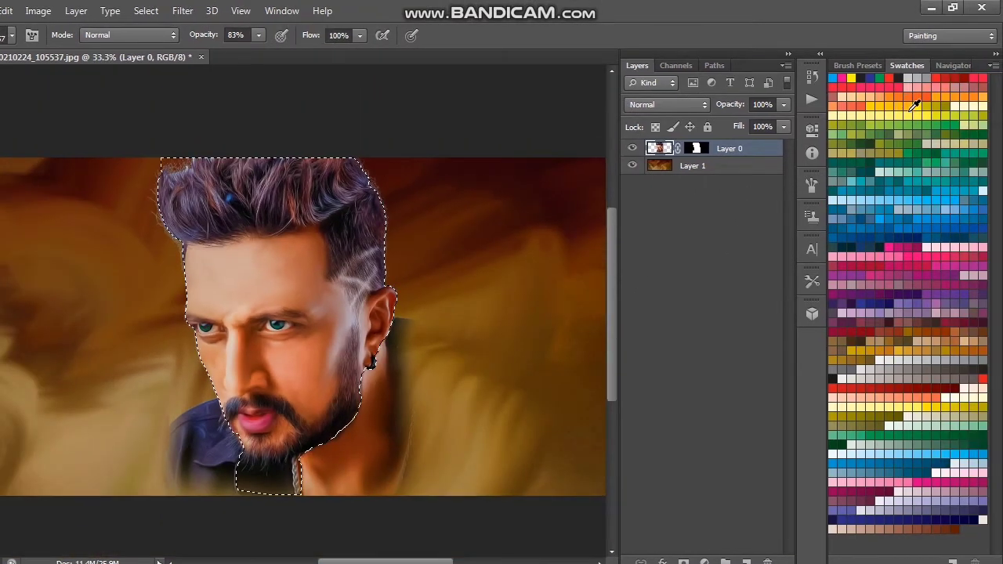
Step: Tint the hair's right side yellow-green, pick blue, and deselect the hair and face
mouse_move(504, 250)
left_mouse_down()
mouse_move(475, 148)
mouse_move(428, 83)
left_mouse_up()
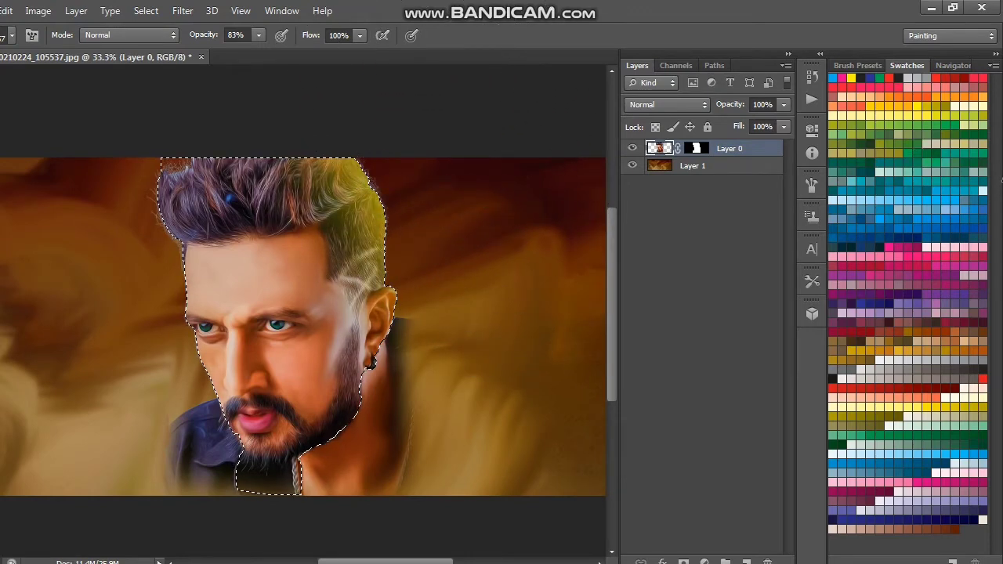
left_click(959, 186)
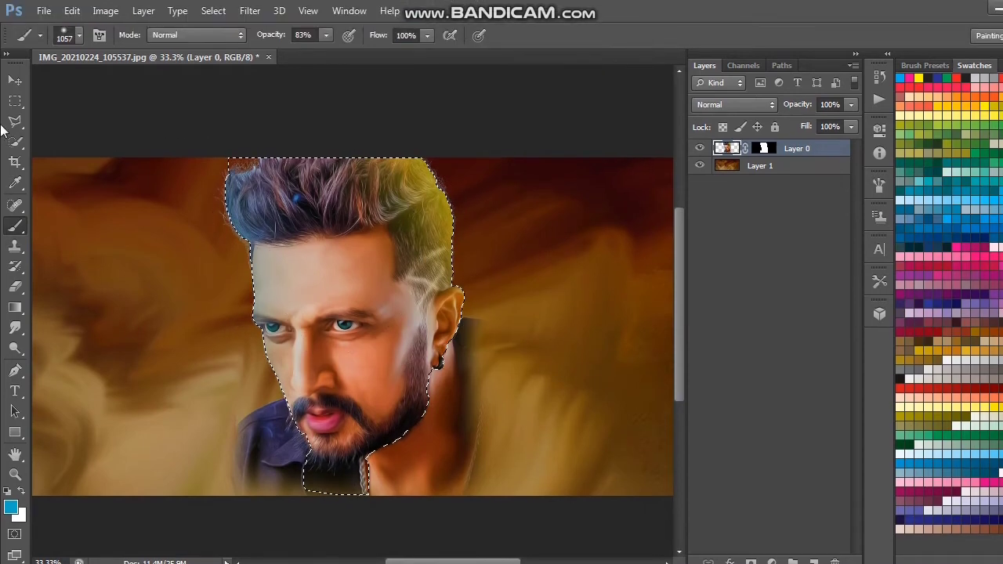
key("w")
right_click(367, 192)
left_click(429, 206)
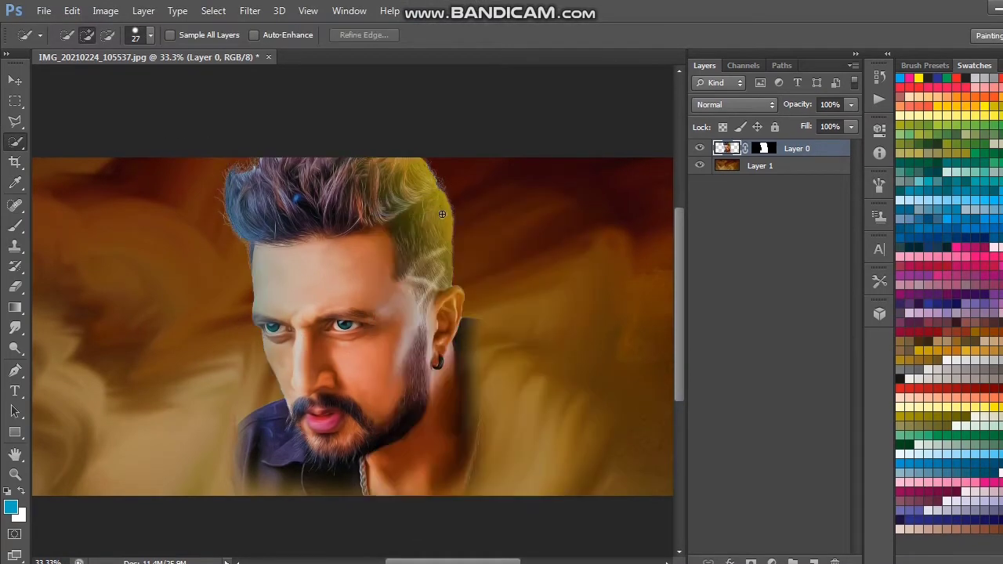
Step: Scroll-zoom to about 66.7% on the man's face
scroll(444, 215, "down", 1)
scroll(460, 197, "down", 1)
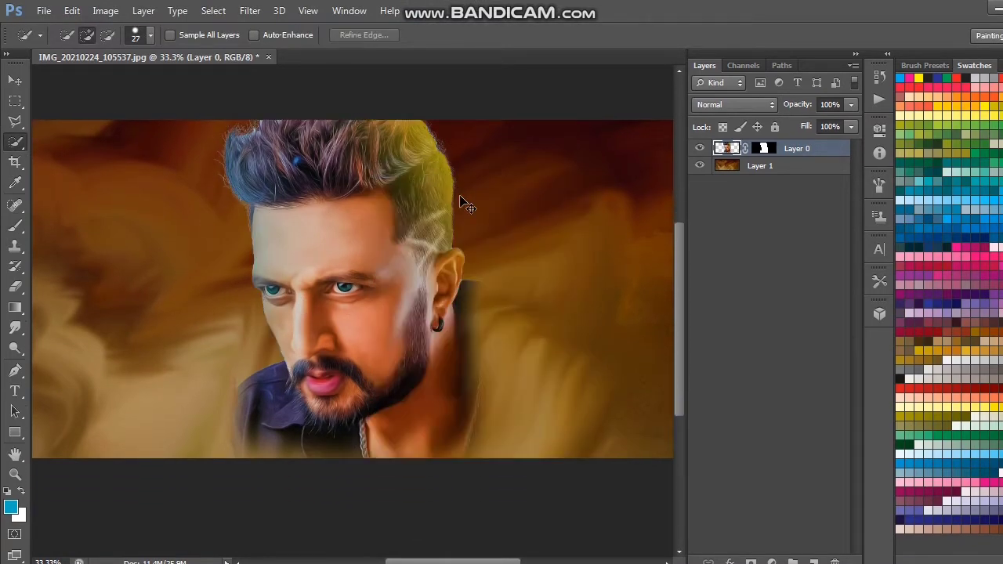
scroll(463, 201, "down", 1)
scroll(463, 197, "down", 1)
scroll(481, 196, "up", 1)
scroll(508, 200, "up", 1)
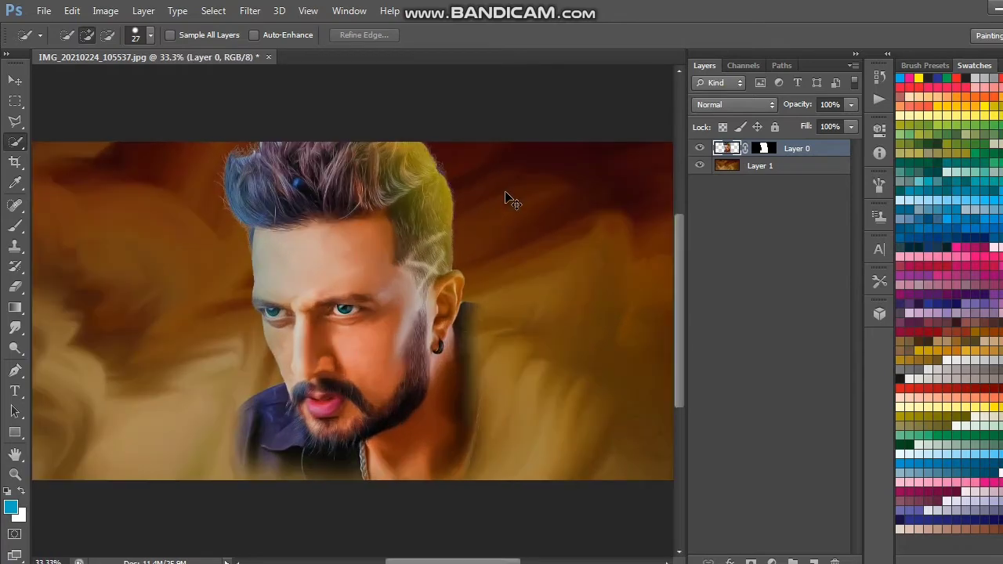
scroll(508, 200, "up", 1)
scroll(503, 224, "down", 2)
scroll(502, 235, "down", 1)
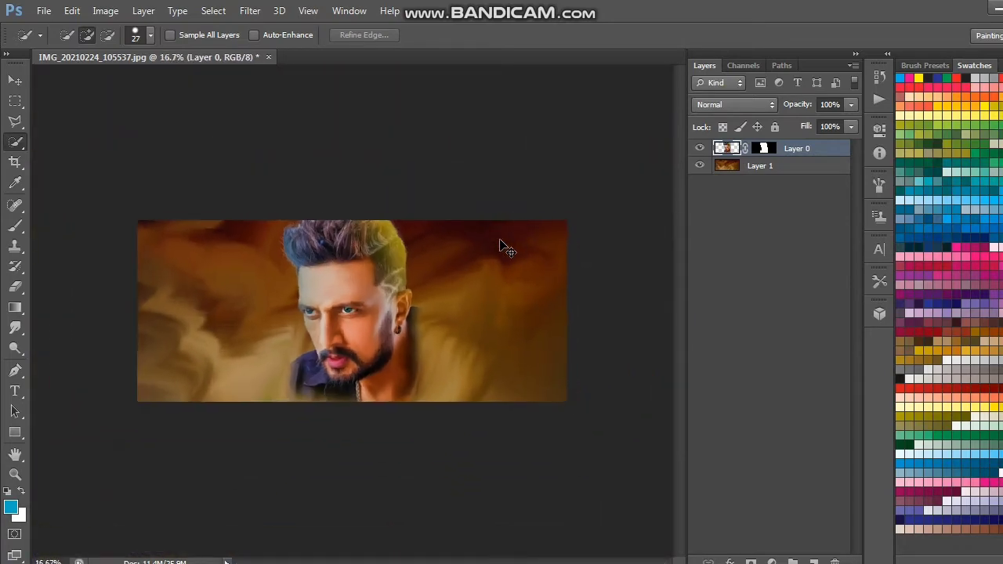
scroll(507, 251, "up", 1)
scroll(510, 253, "up", 1)
scroll(510, 255, "up", 1)
Step: Paint a pink patch on the forehead with a 0% hardness brush at 13% opacity
scroll(506, 264, "up", 1)
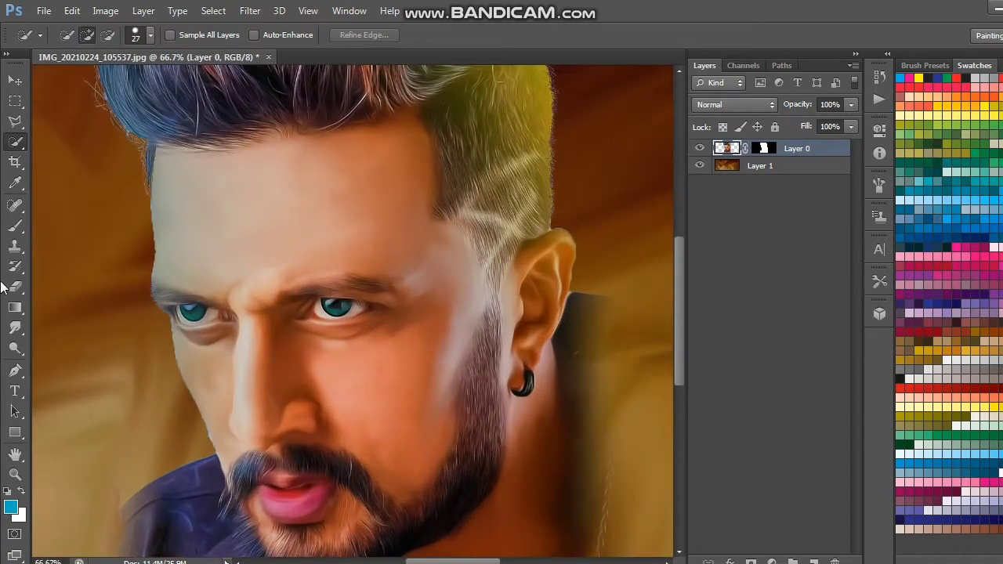
left_click(15, 226)
right_click(487, 251)
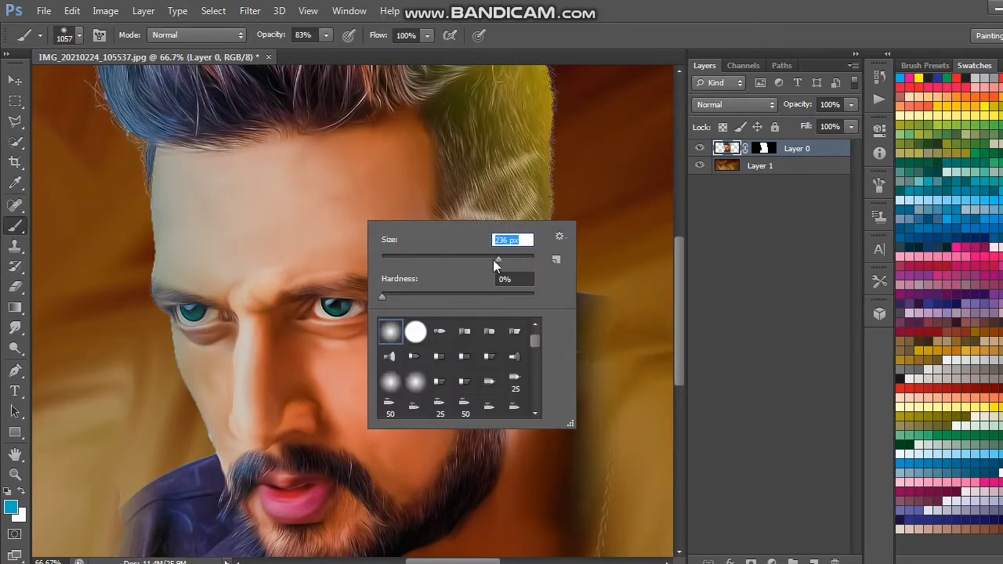
left_click(325, 35)
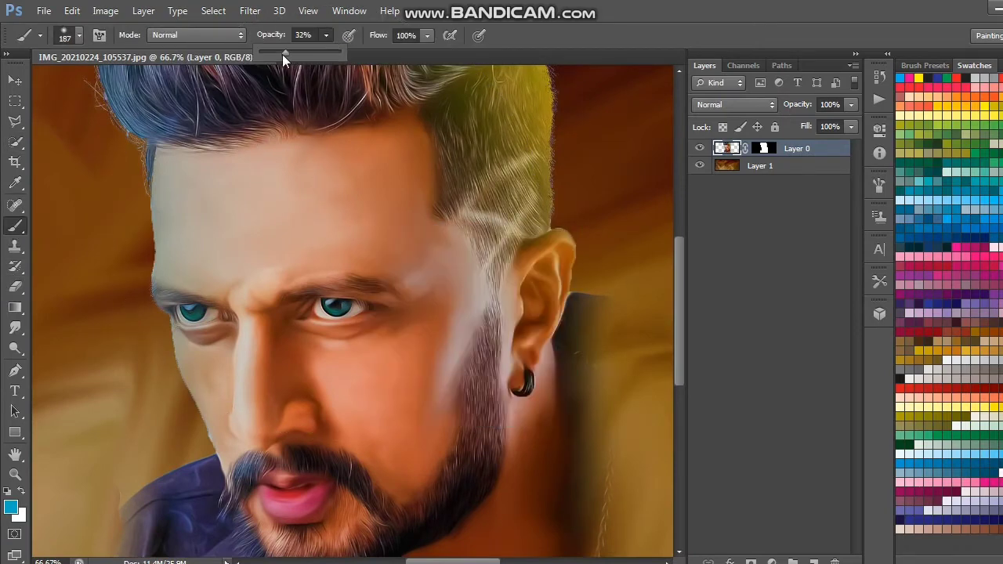
left_click_drag(270, 54, 269, 53)
right_click(396, 246)
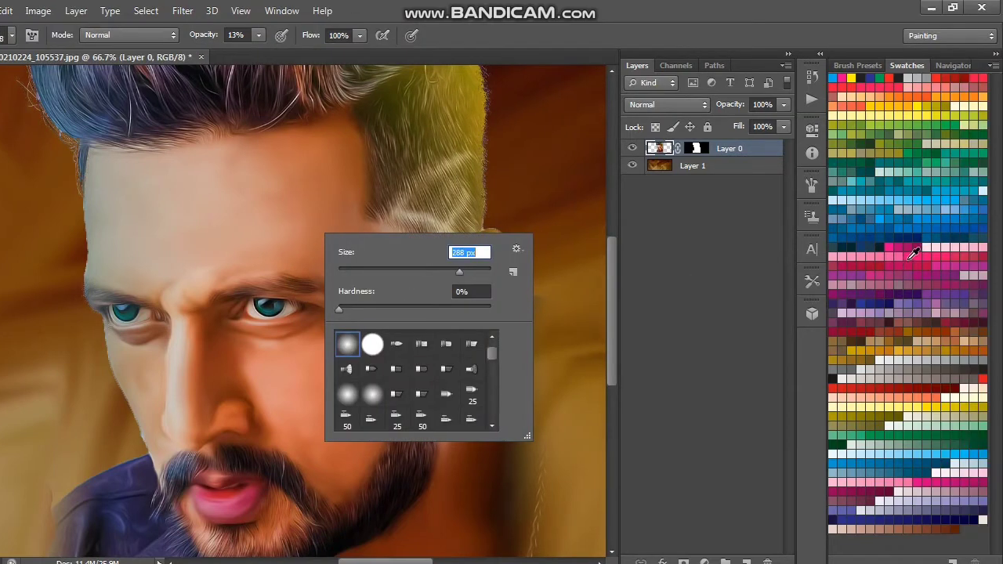
left_click(913, 252)
left_click_drag(314, 208, 310, 192)
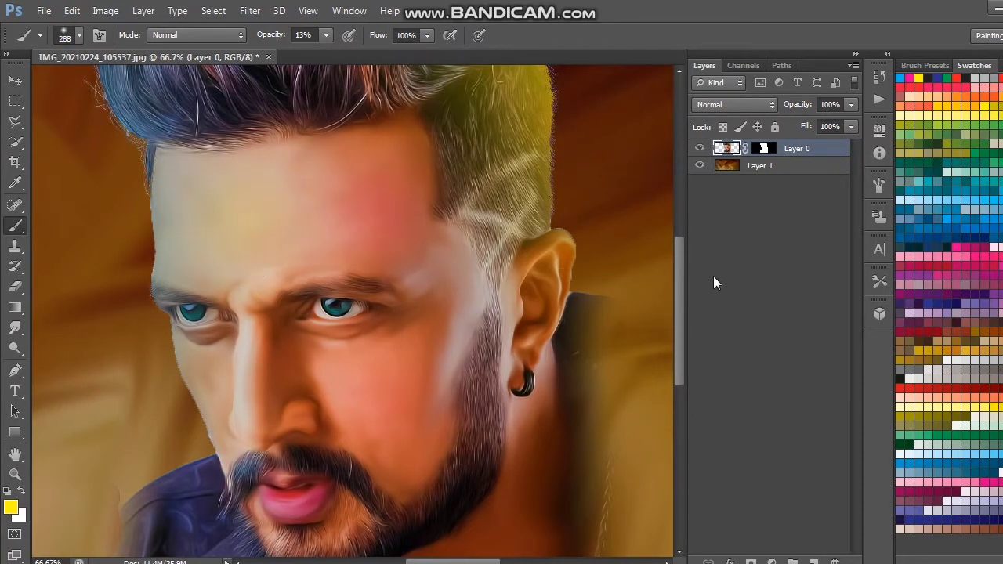
Step: Zoom to 33% on the face and enlarge the soft brush to 442 px
key("ctrl+minus")
key("ctrl+minus")
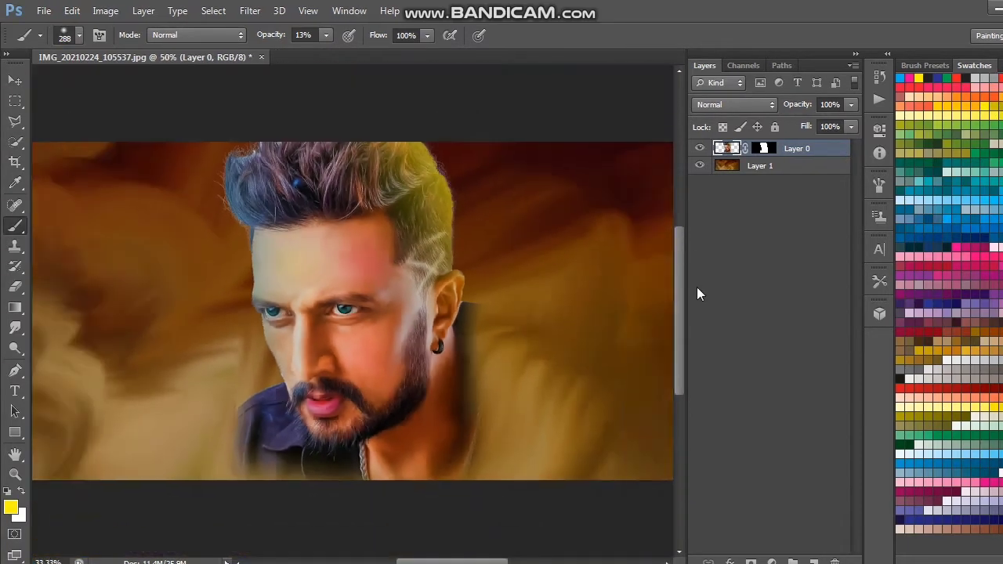
key("ctrl+minus")
left_click(695, 286)
key("ctrl+plus")
key("ctrl+minus")
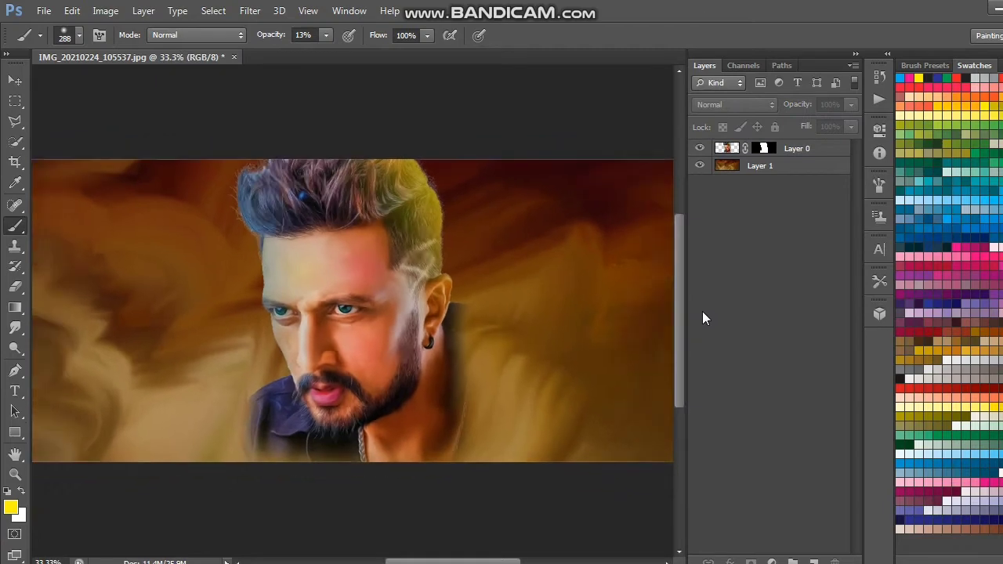
key("alt+period")
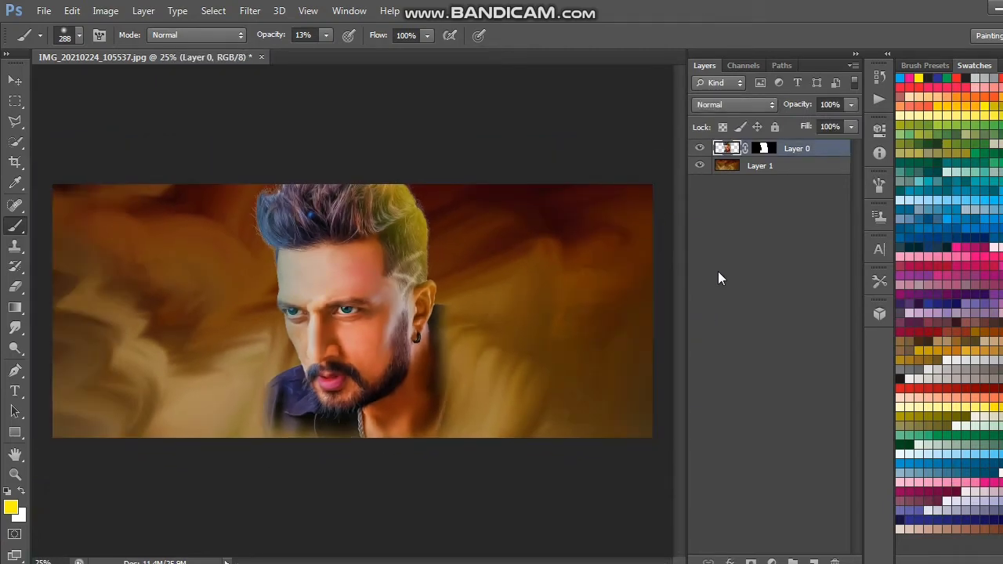
key("ctrl+plus")
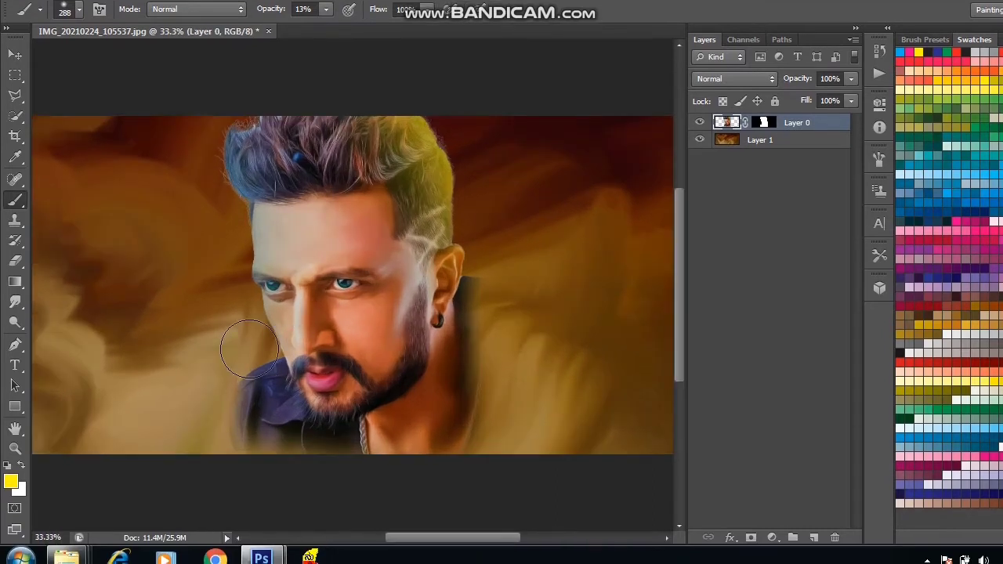
right_click(392, 310)
left_click(536, 345)
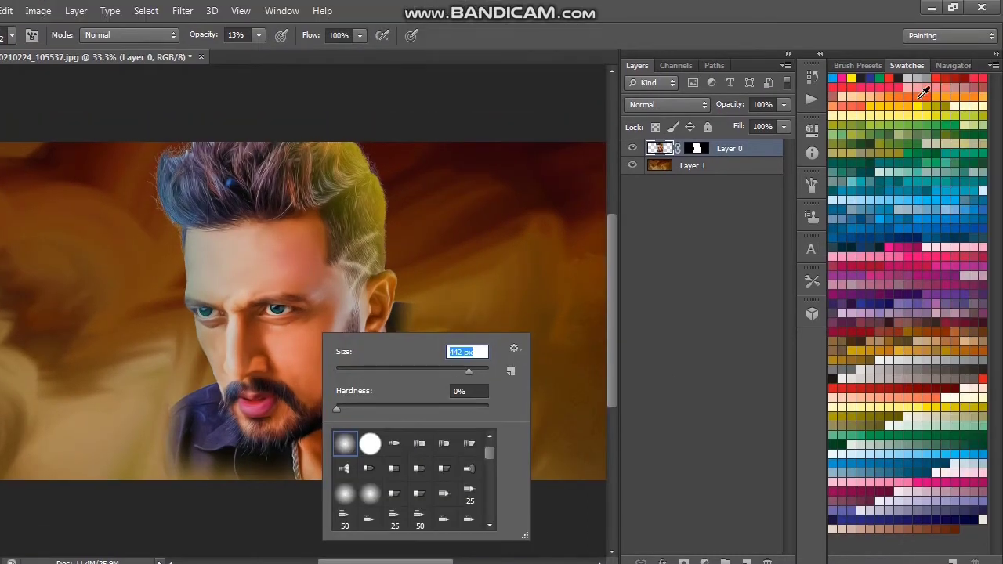
Step: Paint a yellow glow beside the chin and neck, undoing misplaced strokes
left_click(924, 104)
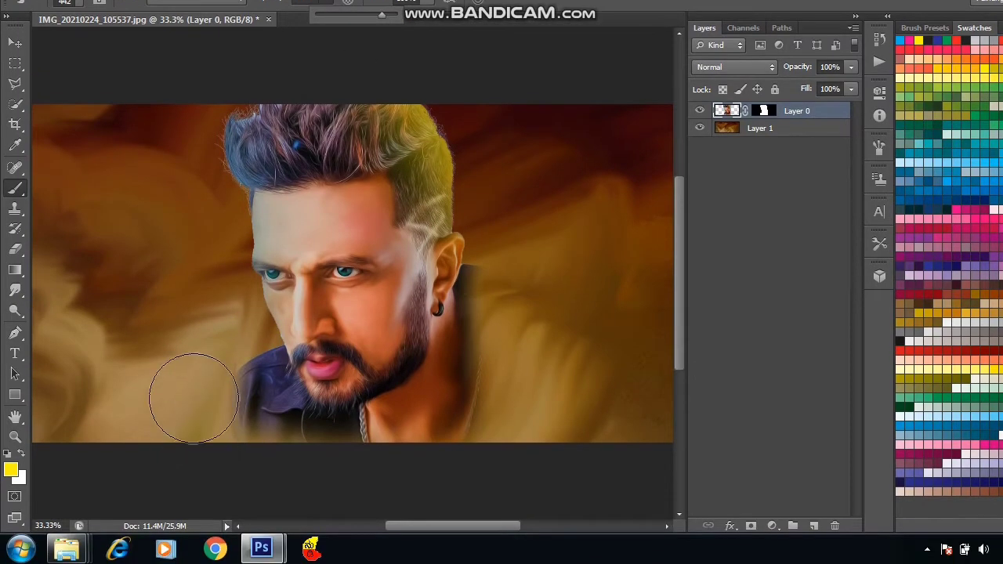
left_click_drag(208, 423, 214, 339)
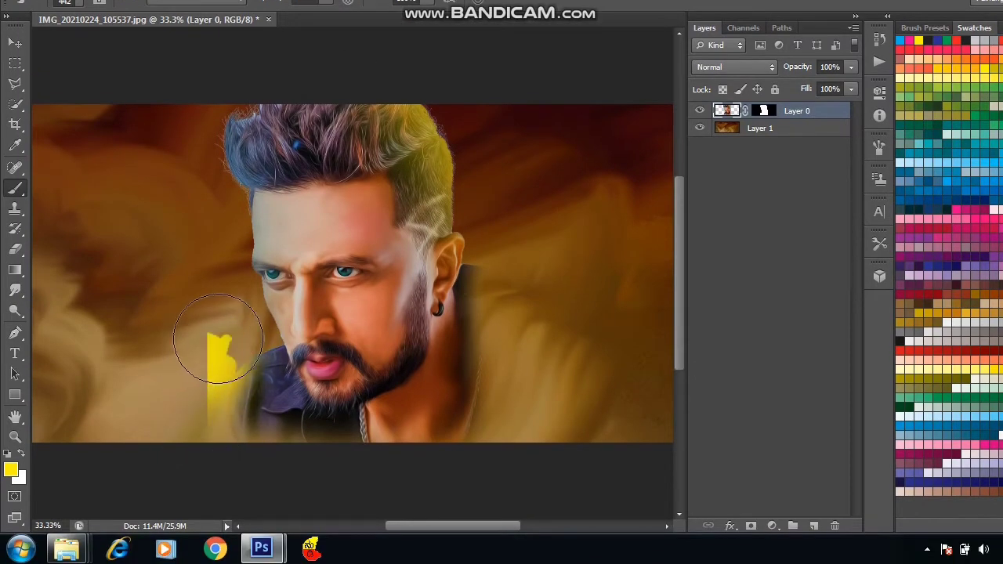
key("ctrl+z")
left_click(764, 110)
key("d")
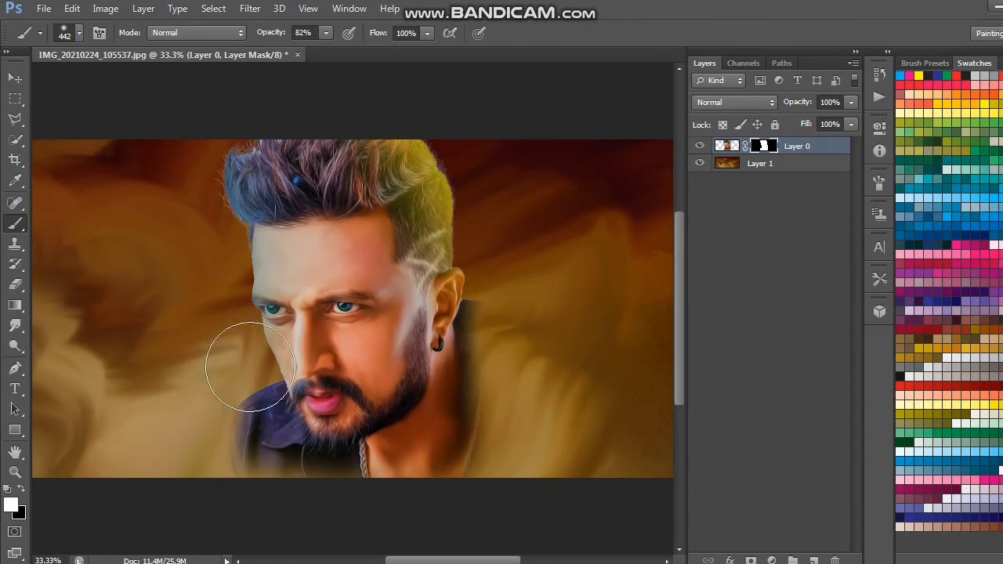
left_click(731, 149)
left_click_drag(223, 427, 215, 368)
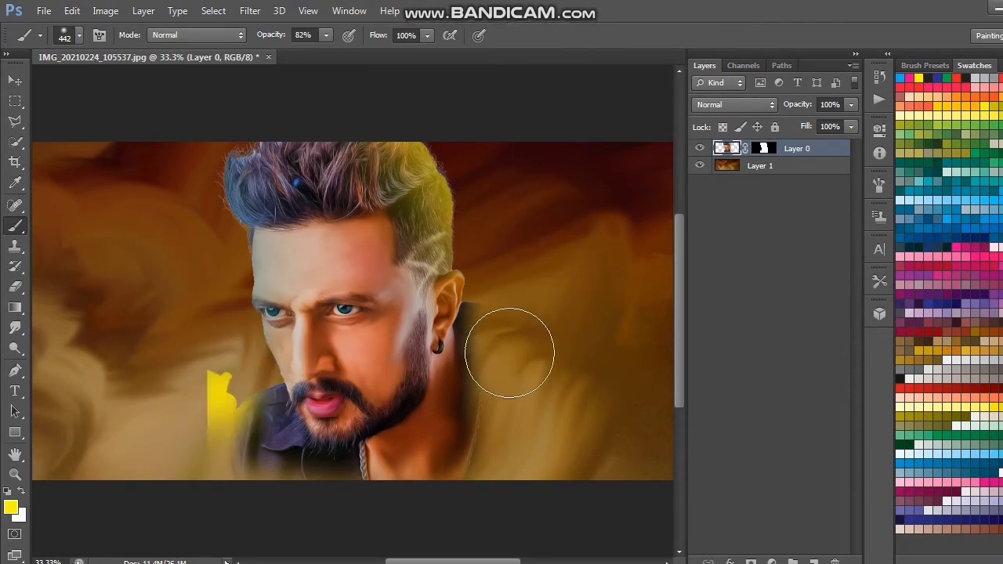
key("ctrl+z")
left_click_drag(511, 313, 513, 341)
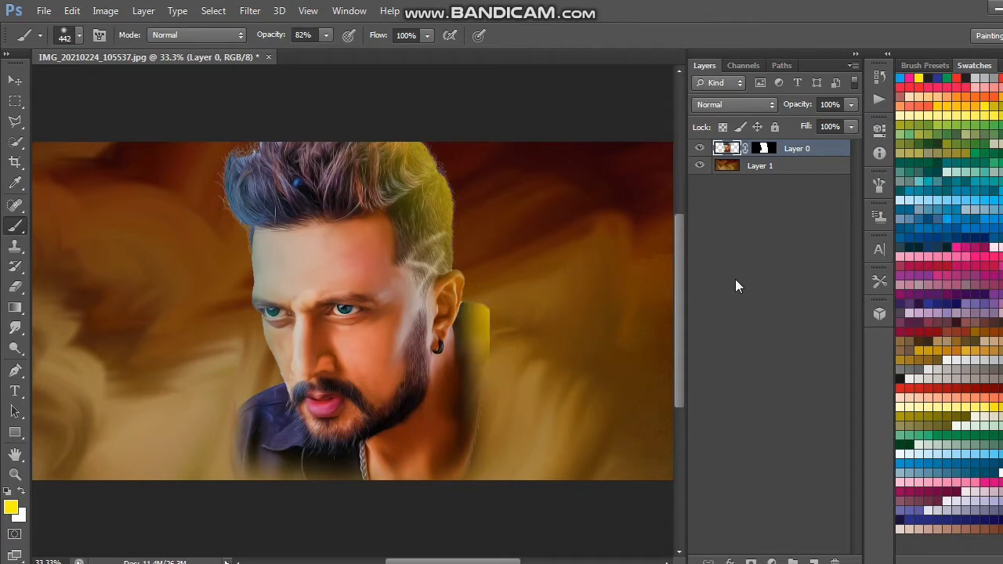
key("ctrl+z")
left_click_drag(258, 392, 257, 420)
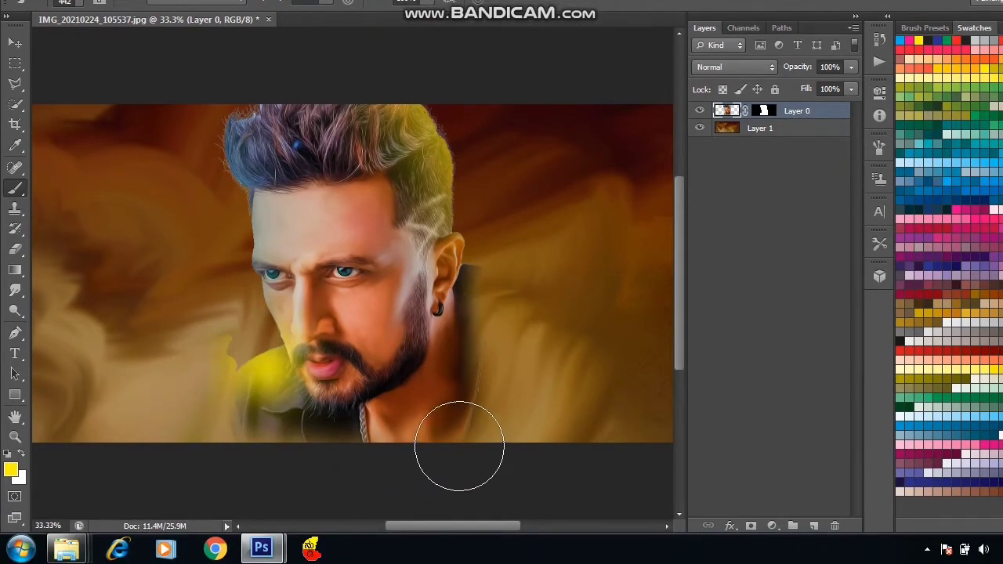
left_click_drag(459, 446, 457, 436)
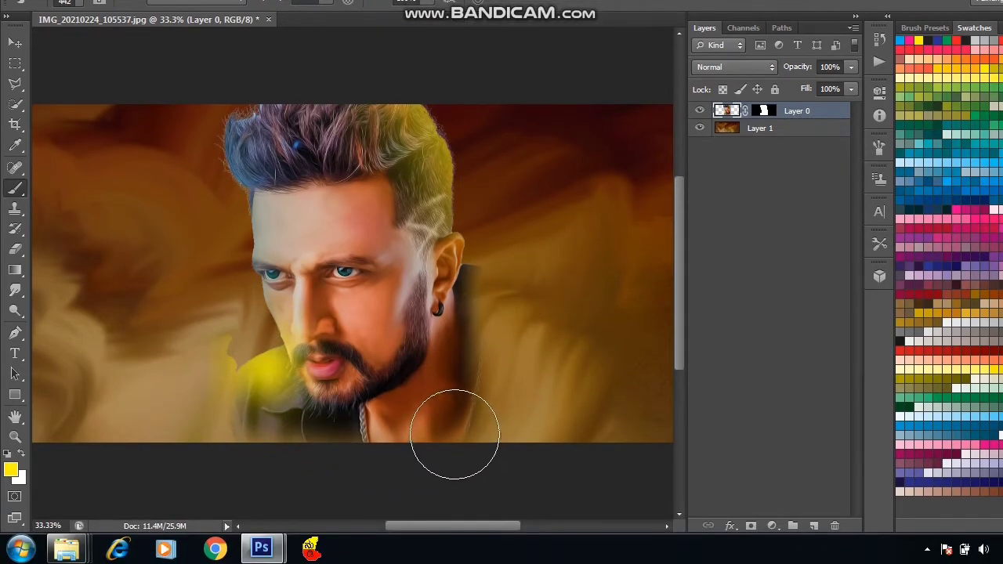
Step: Paint a teal patch beside the ear and neck
left_click(17, 257)
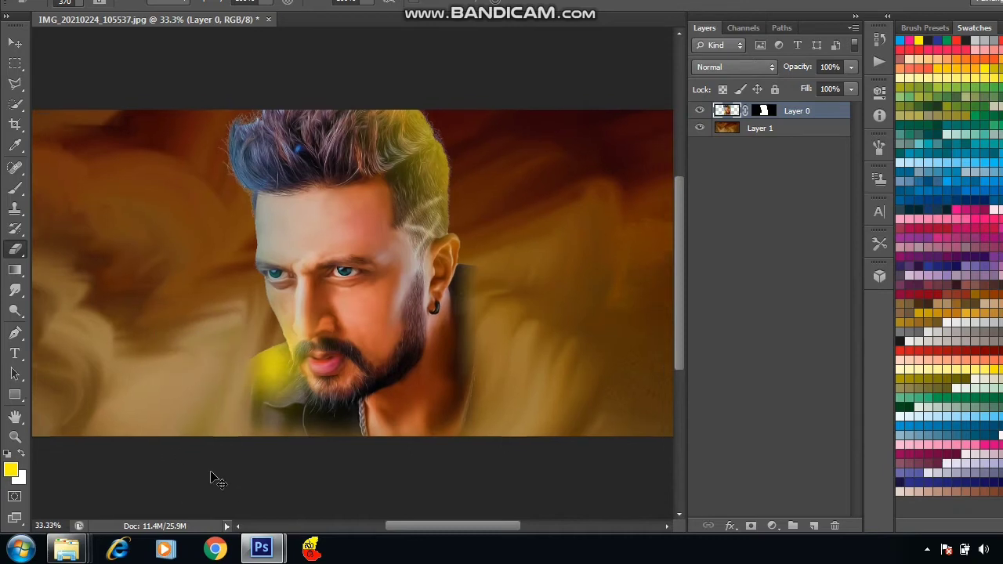
scroll(207, 476, "down", 2)
scroll(192, 476, "up", 1)
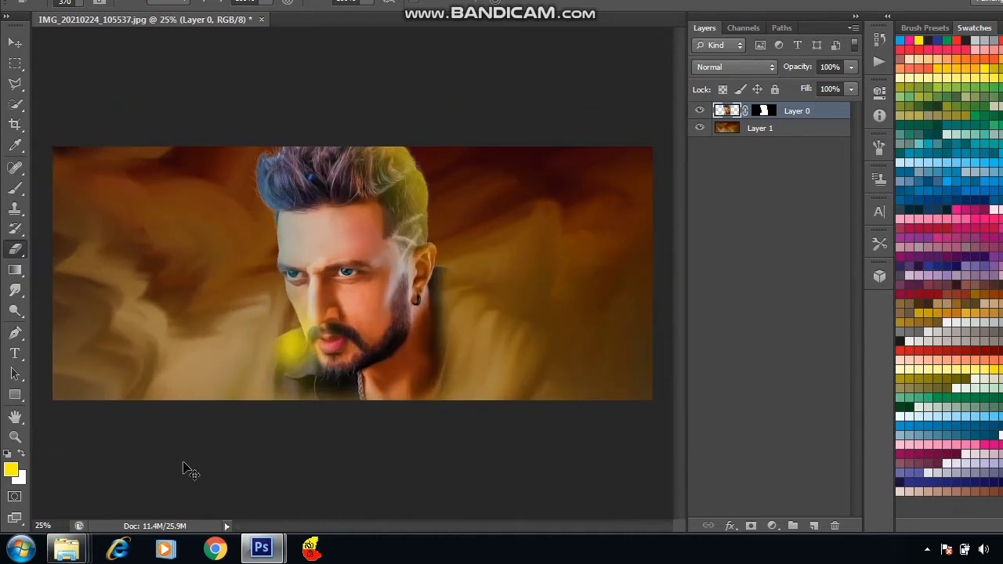
scroll(185, 470, "down", 1)
scroll(62, 437, "up", 1)
key("ctrl+plus")
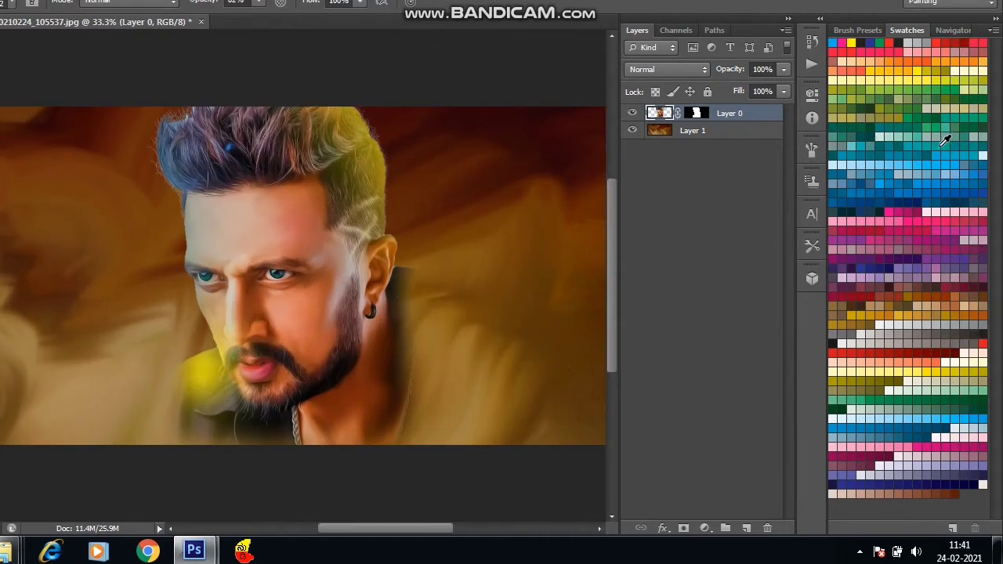
mouse_move(505, 260)
left_mouse_down()
mouse_move(470, 286)
mouse_move(459, 268)
mouse_move(463, 327)
mouse_move(470, 290)
mouse_move(496, 306)
left_mouse_up()
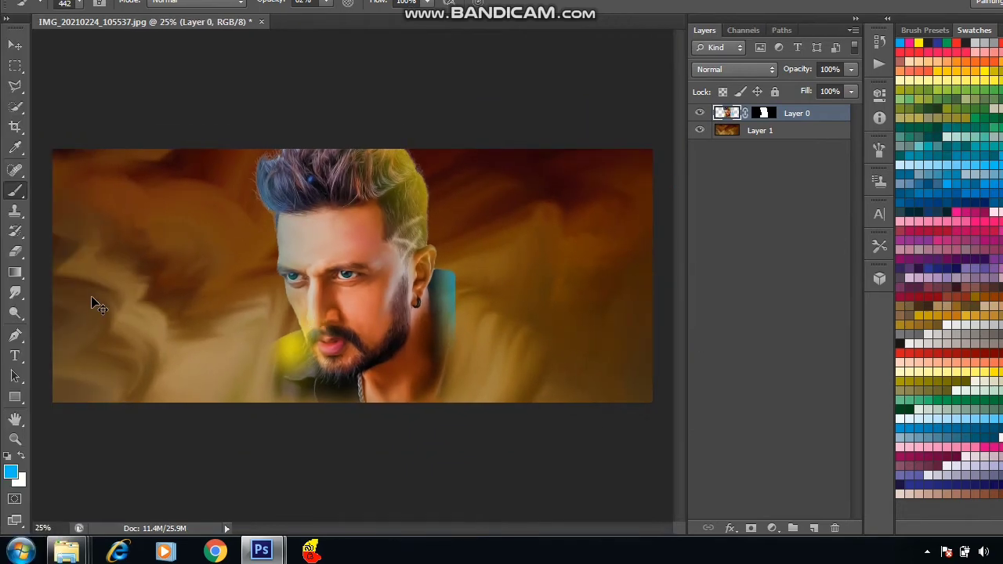
key("ctrl+minus")
right_click(173, 205)
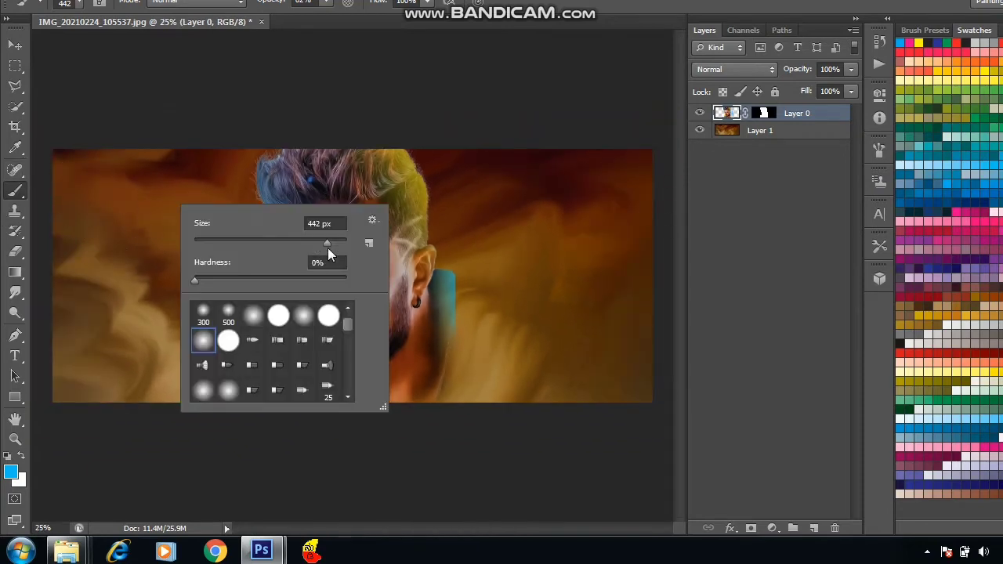
left_click_drag(327, 248, 331, 247)
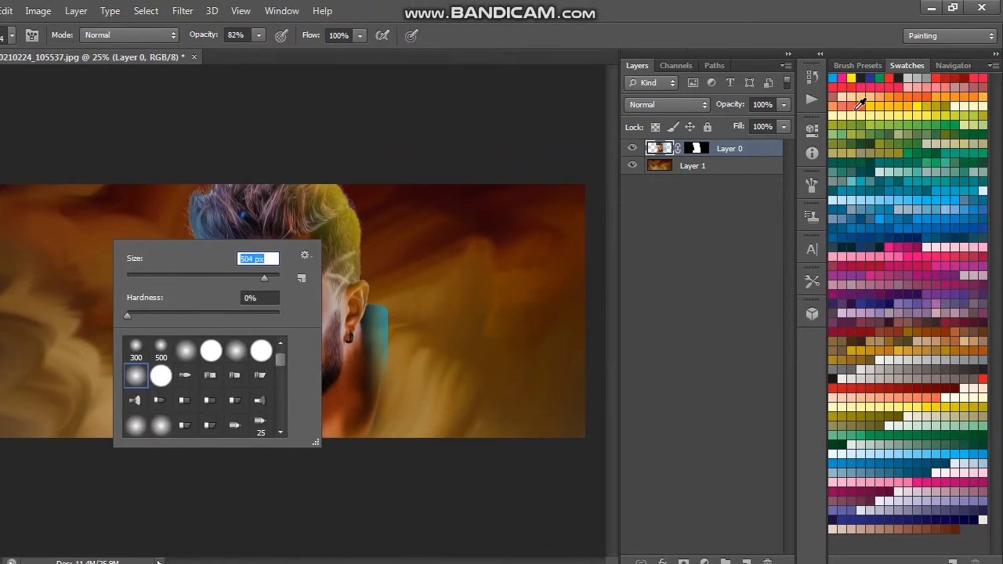
left_click(750, 166)
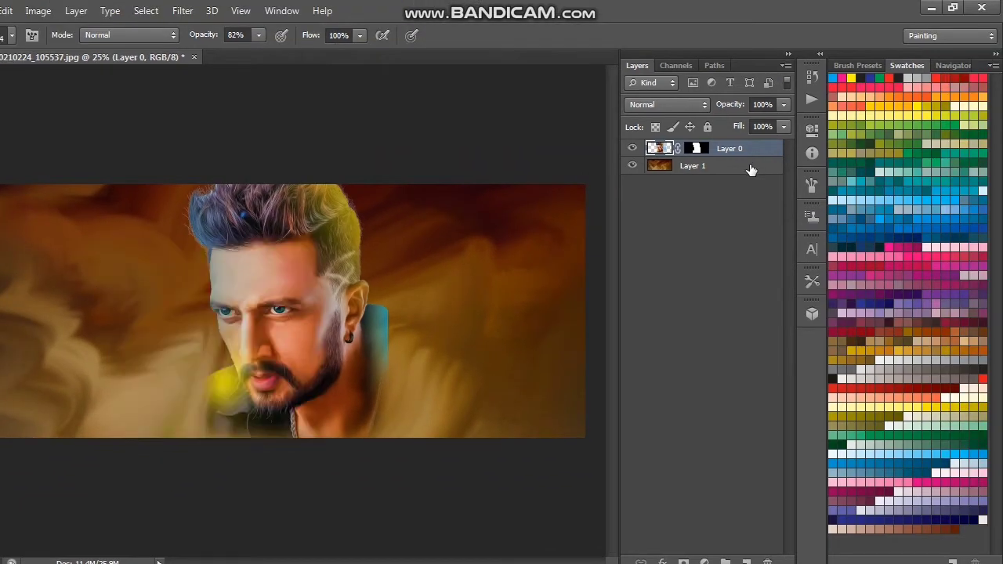
right_click(475, 269)
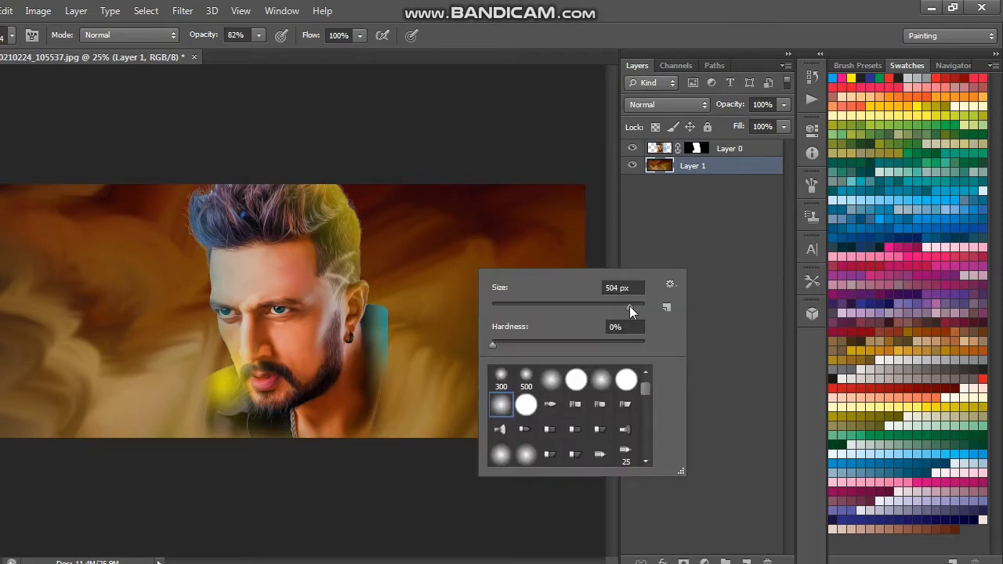
left_click_drag(633, 307, 635, 307)
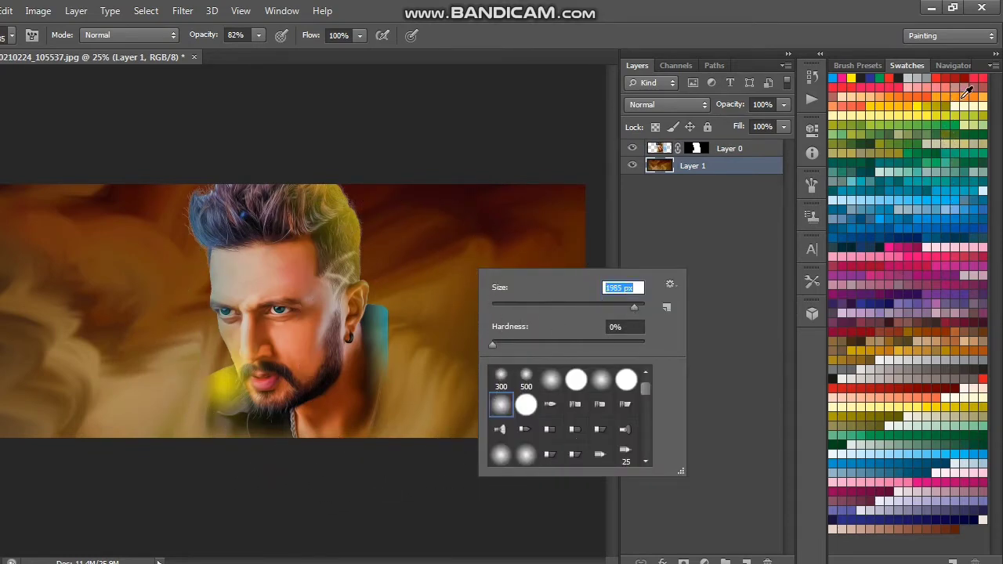
left_click(968, 92)
left_click(330, 340)
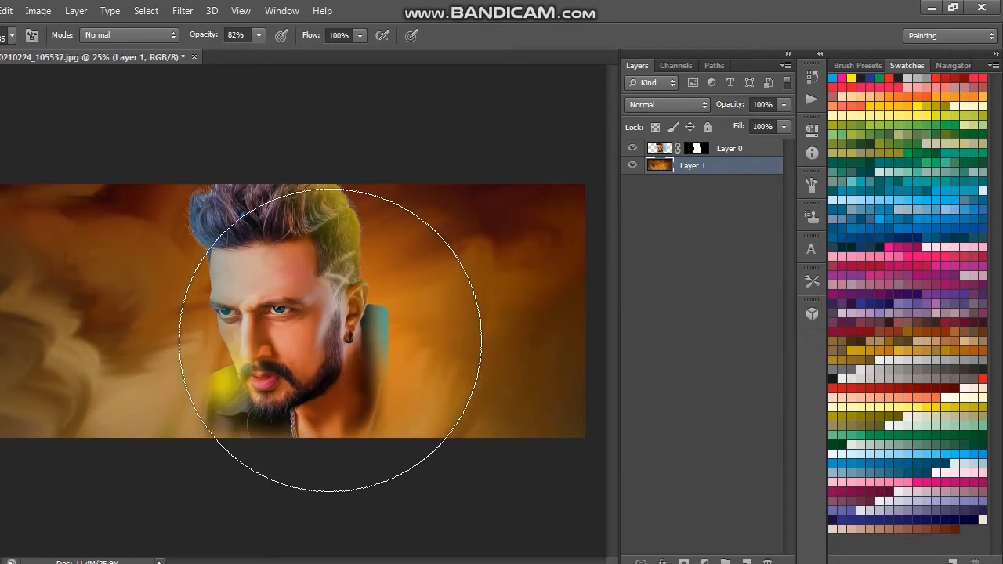
left_click(407, 306)
right_click(605, 320)
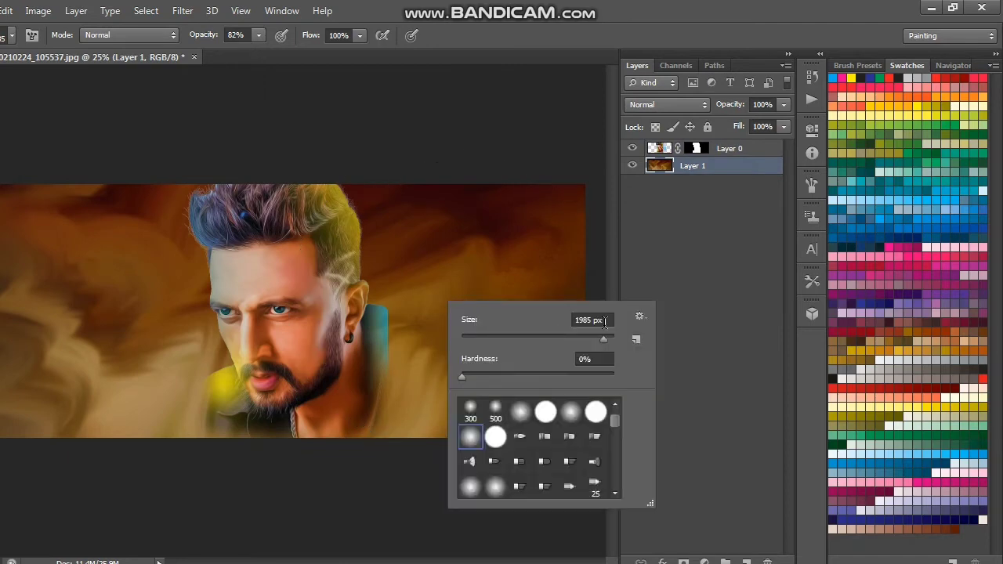
left_click(979, 92)
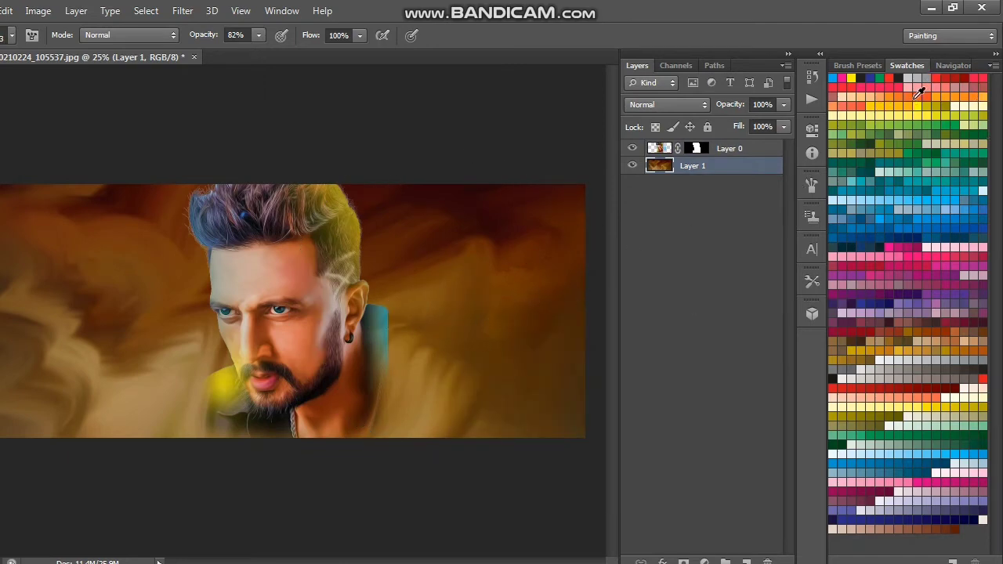
right_click(475, 306)
left_click_drag(624, 342, 628, 341)
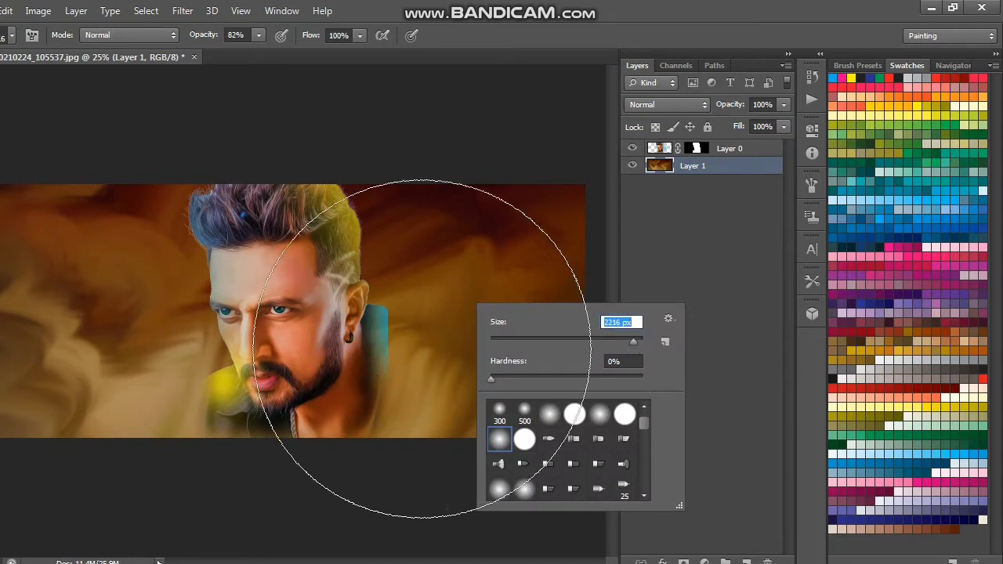
left_click(361, 342)
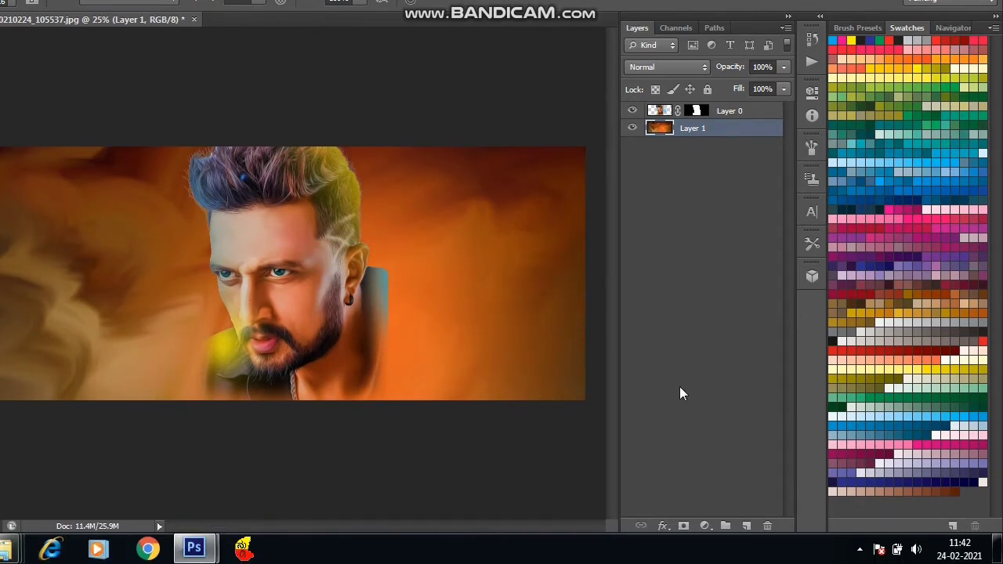
key("ctrl+alt+z")
key("ctrl+alt+z")
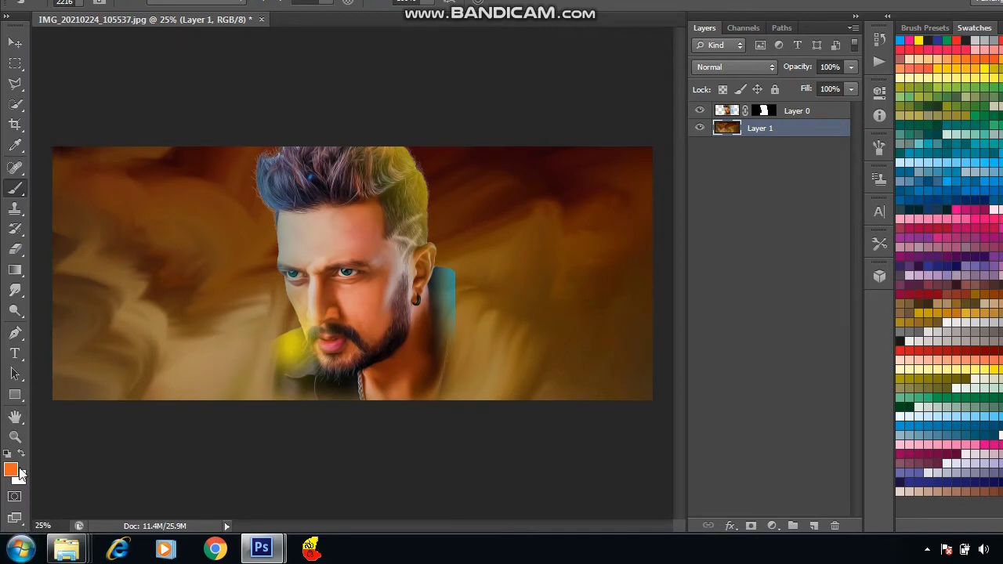
Step: Pick deep orange #c03e00 as foreground and brush it over the background around the face
left_click(11, 469)
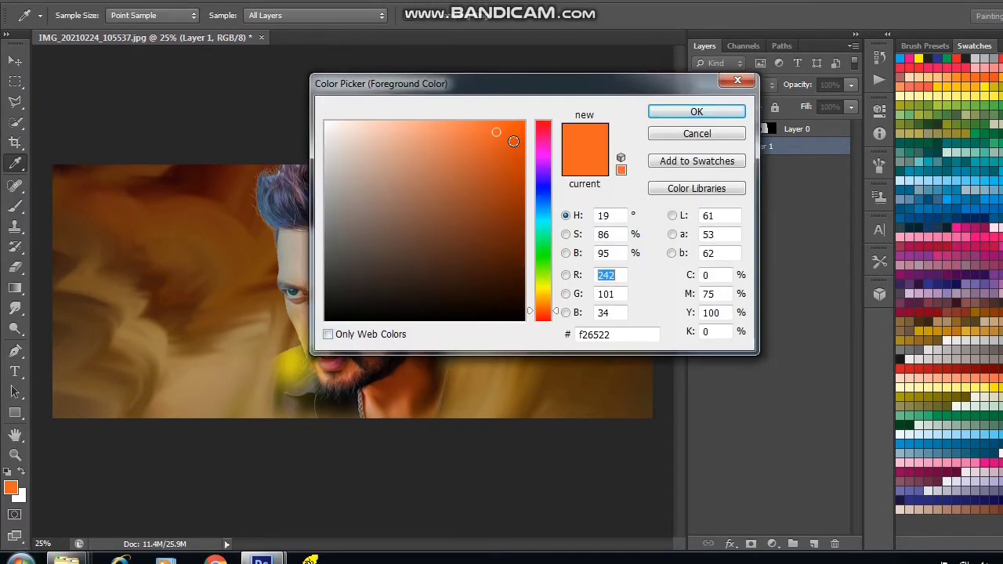
left_click_drag(523, 141, 523, 174)
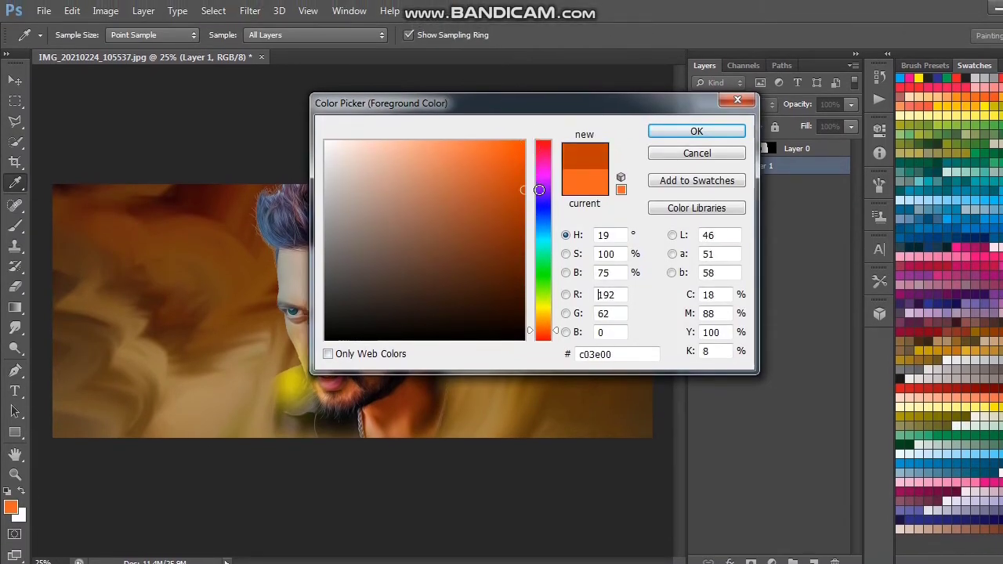
left_click(697, 131)
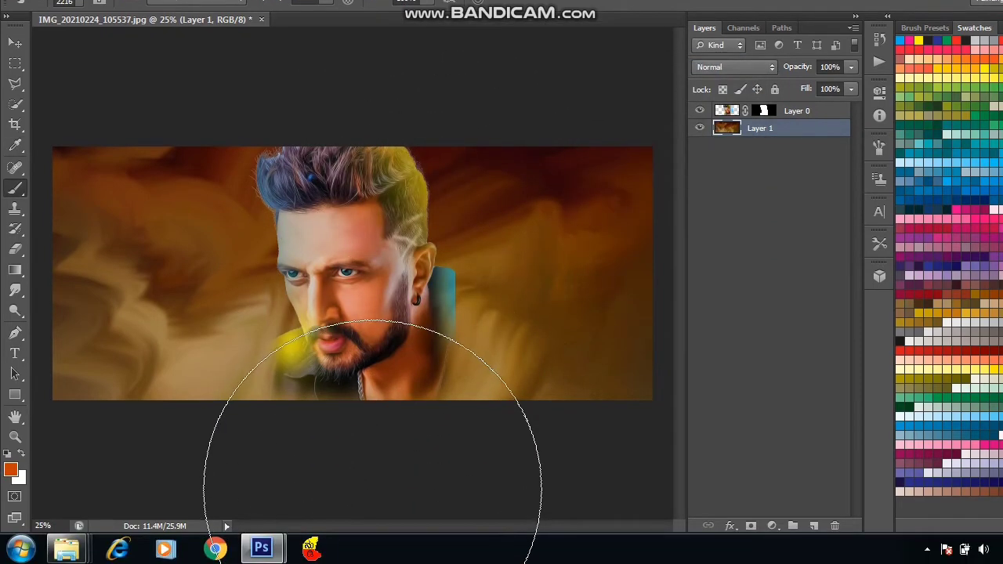
mouse_move(373, 486)
left_mouse_down()
mouse_move(363, 501)
mouse_move(335, 427)
mouse_move(354, 507)
mouse_move(369, 385)
mouse_move(390, 329)
mouse_move(392, 470)
left_mouse_up()
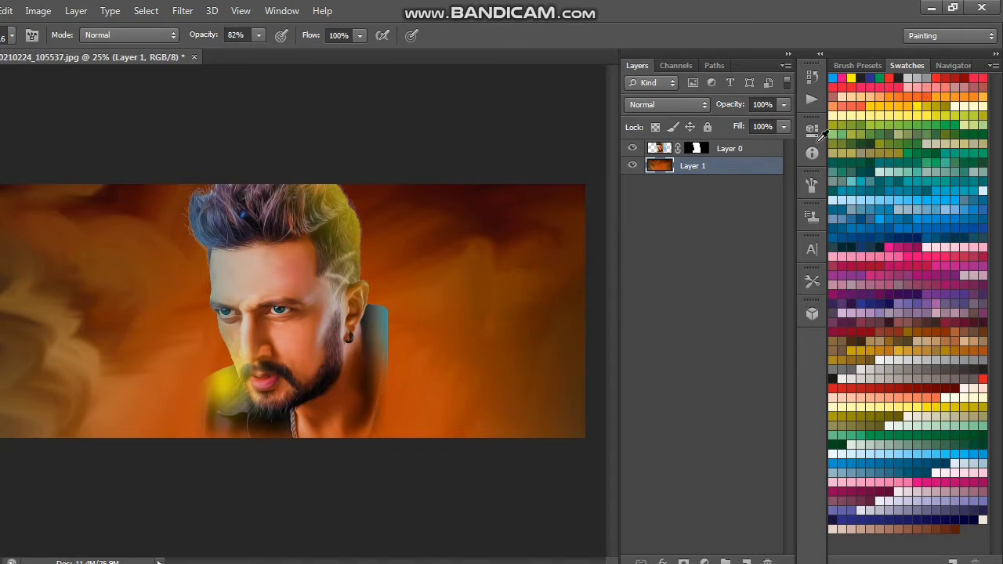
Step: Resize the soft brush to 1753 px and frame the whole banner in view
right_click(461, 307)
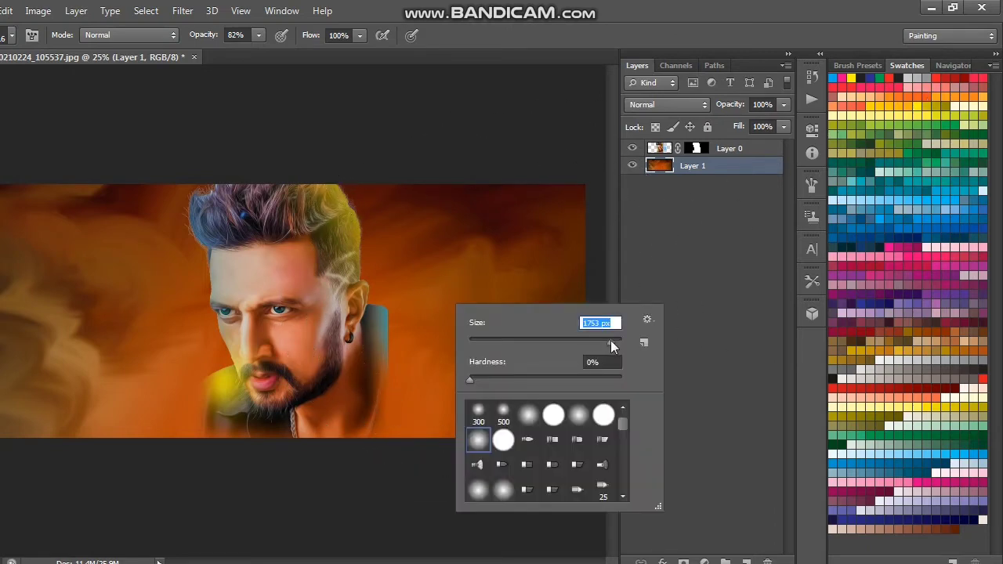
left_click(301, 307)
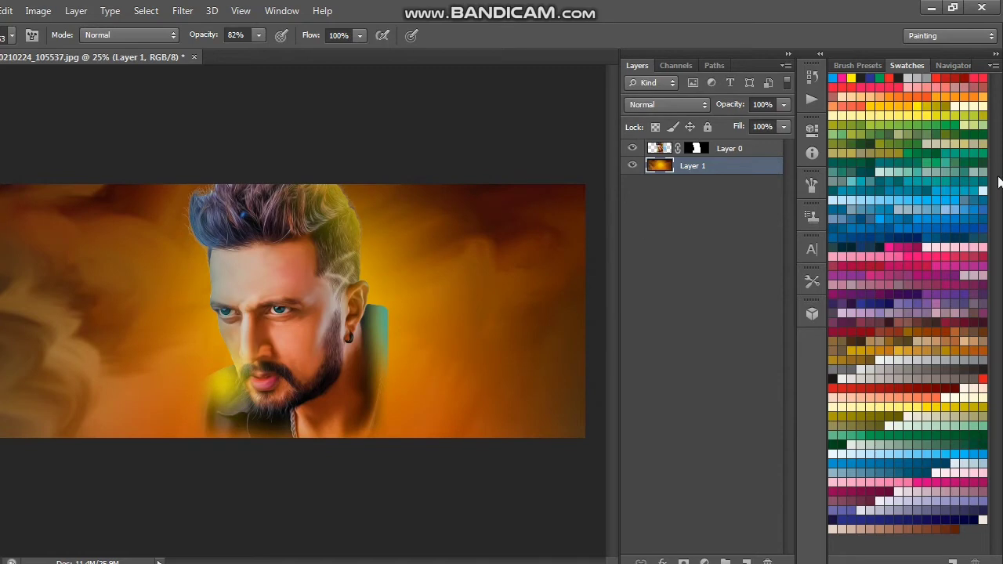
key("ctrl+plus")
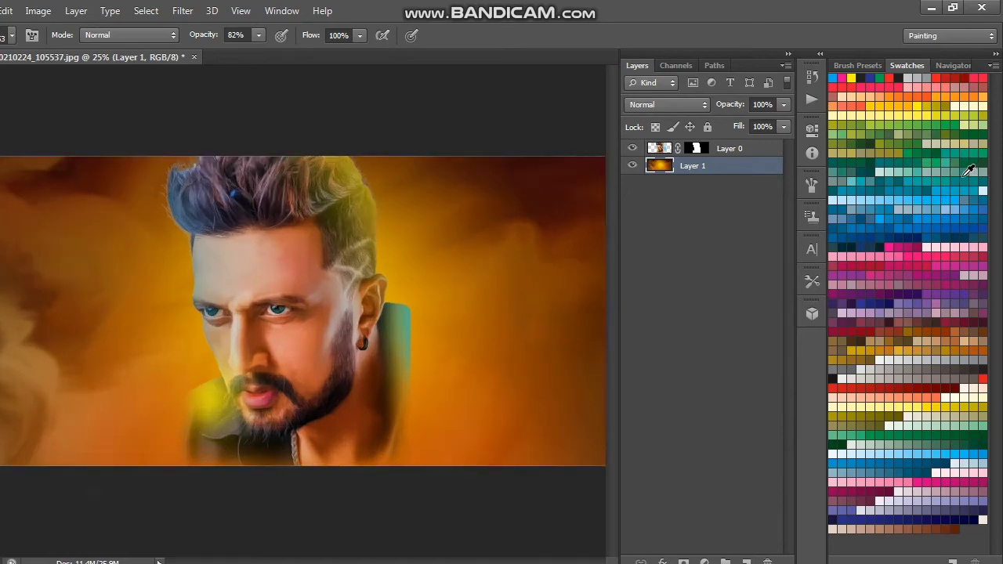
key("ctrl+plus")
key("ctrl+minus")
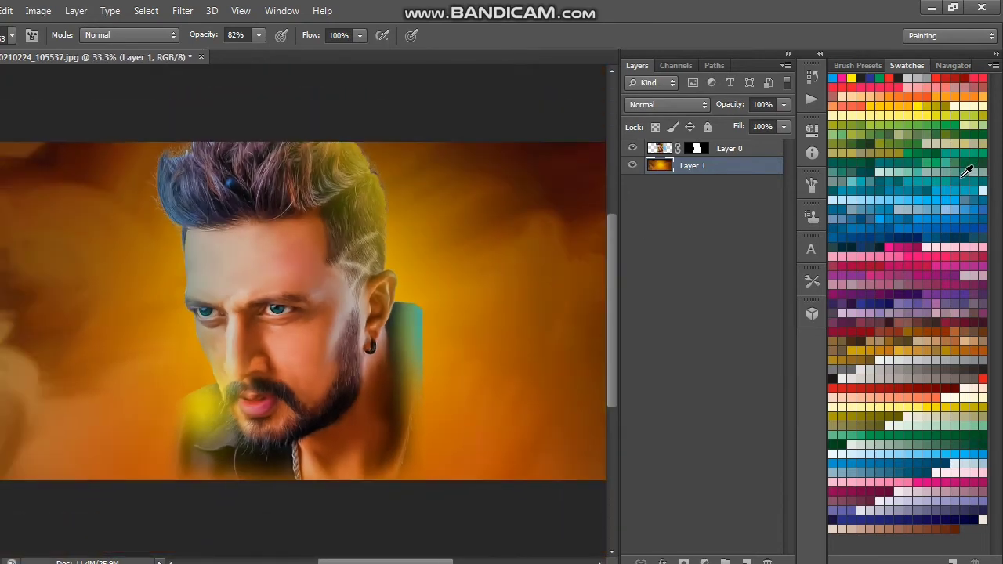
key("ctrl+minus")
key("ctrl+plus")
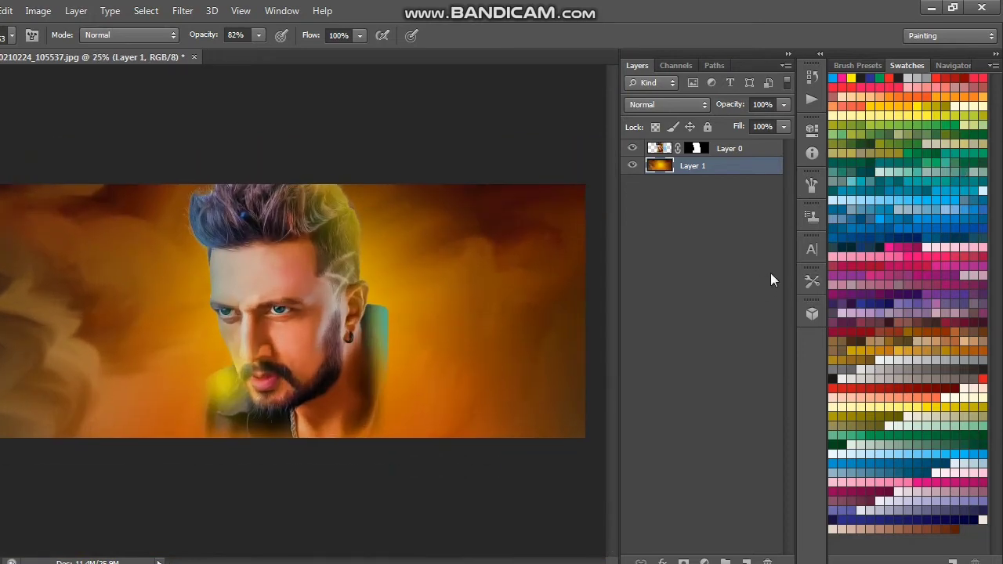
key("ctrl+minus")
key("ctrl+plus")
key("ctrl+plus")
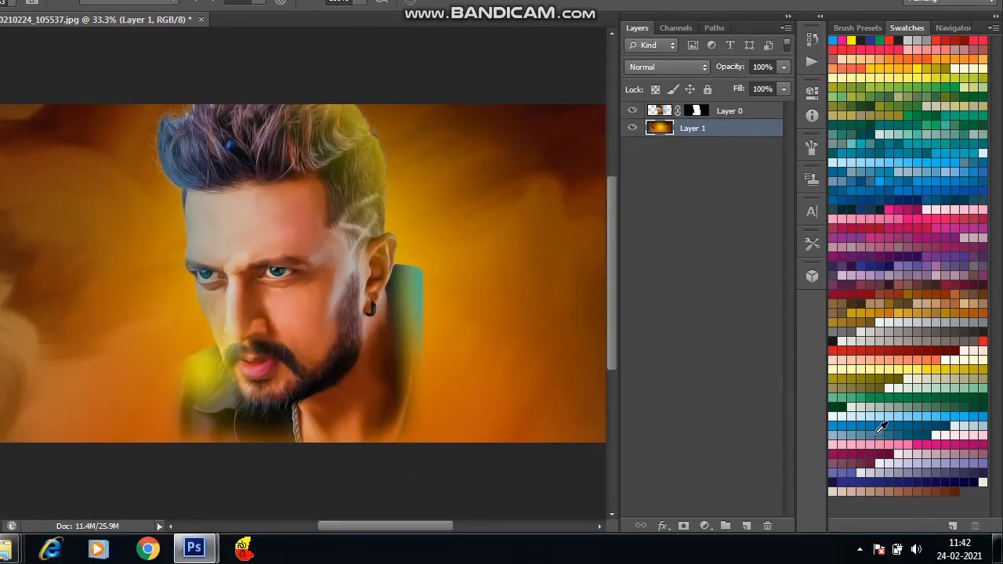
key("ctrl+minus")
key("ctrl+minus")
key("ctrl+plus")
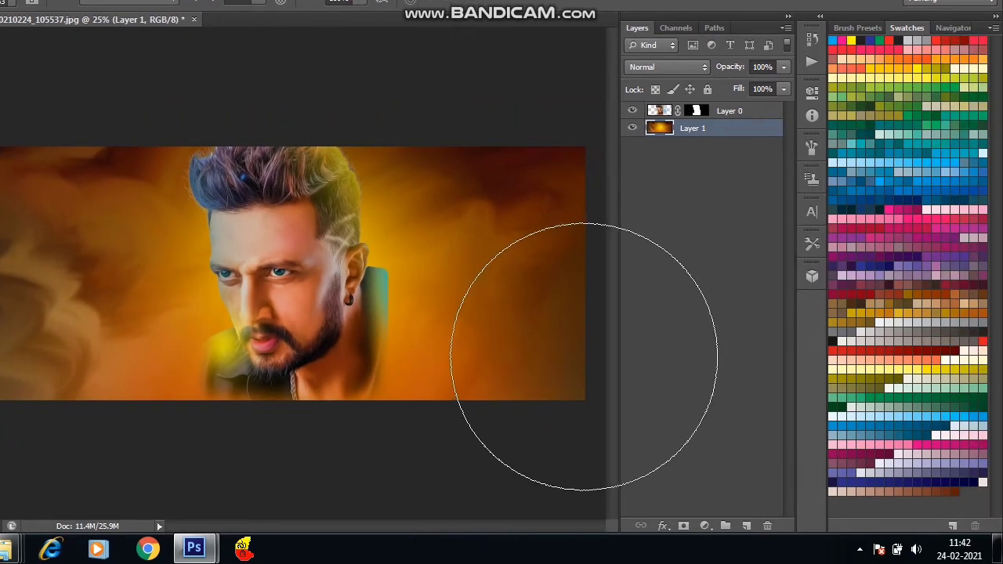
key("ctrl+minus")
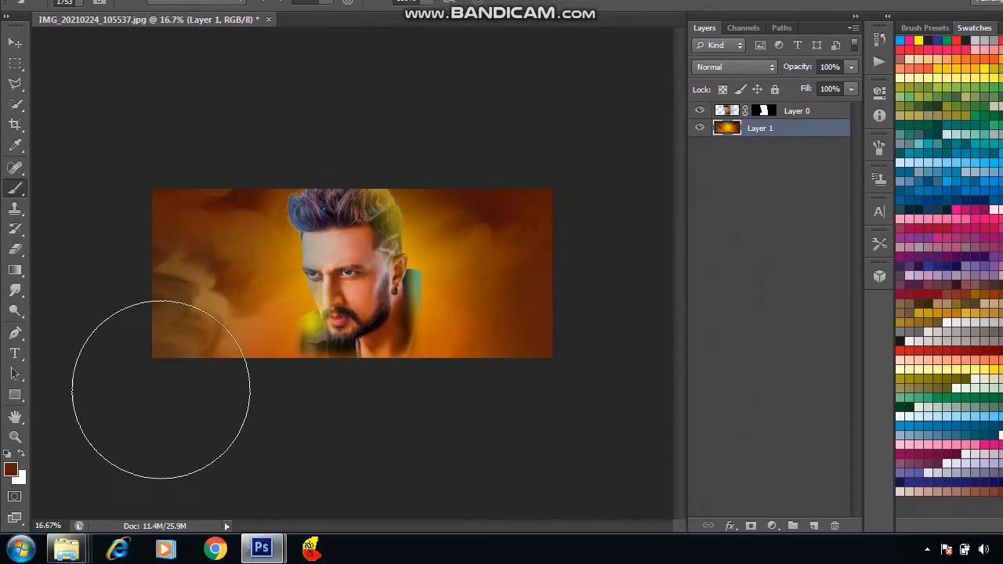
Step: Darken the lower-left smoke with brown, undoing a trial blue tint around the face
left_click_drag(161, 380, 162, 425)
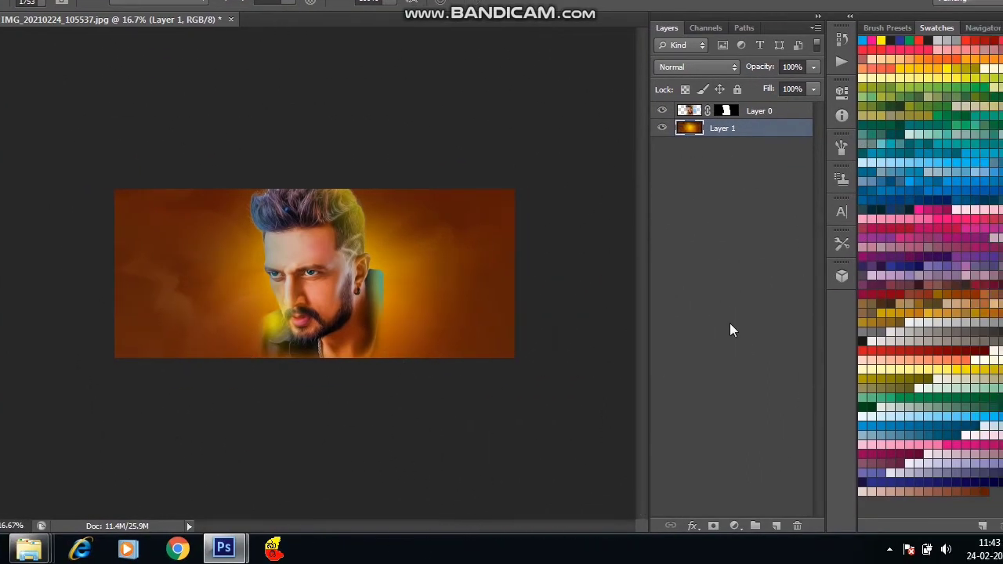
key("ctrl+plus")
key("ctrl+plus")
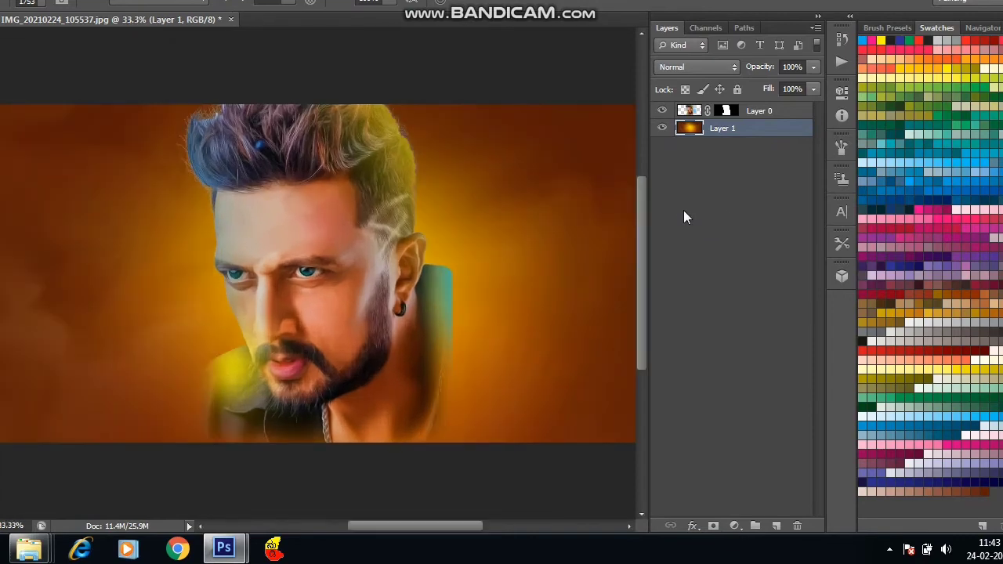
key("ctrl+plus")
key("ctrl+minus")
key("ctrl+minus")
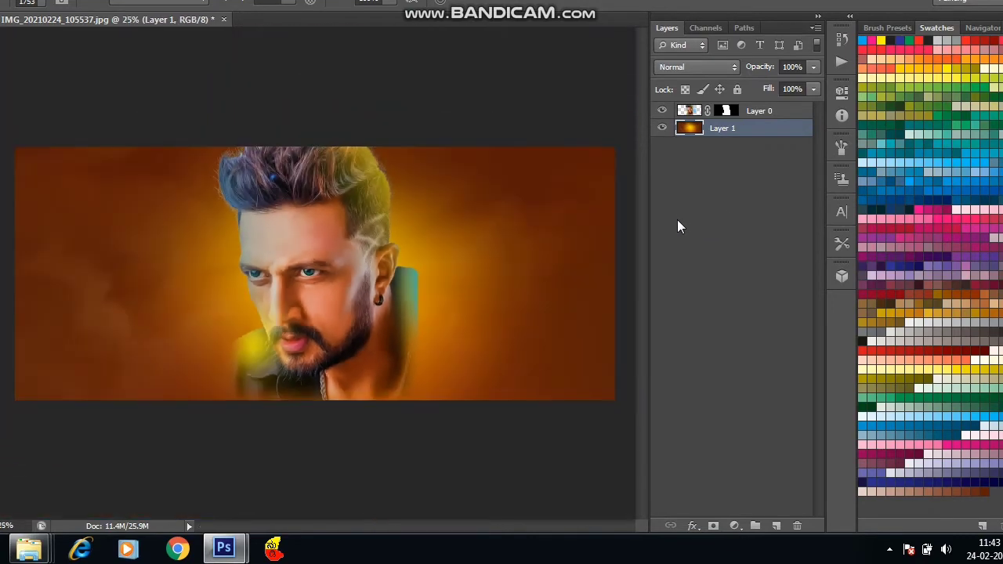
key("ctrl+plus")
key("ctrl+minus")
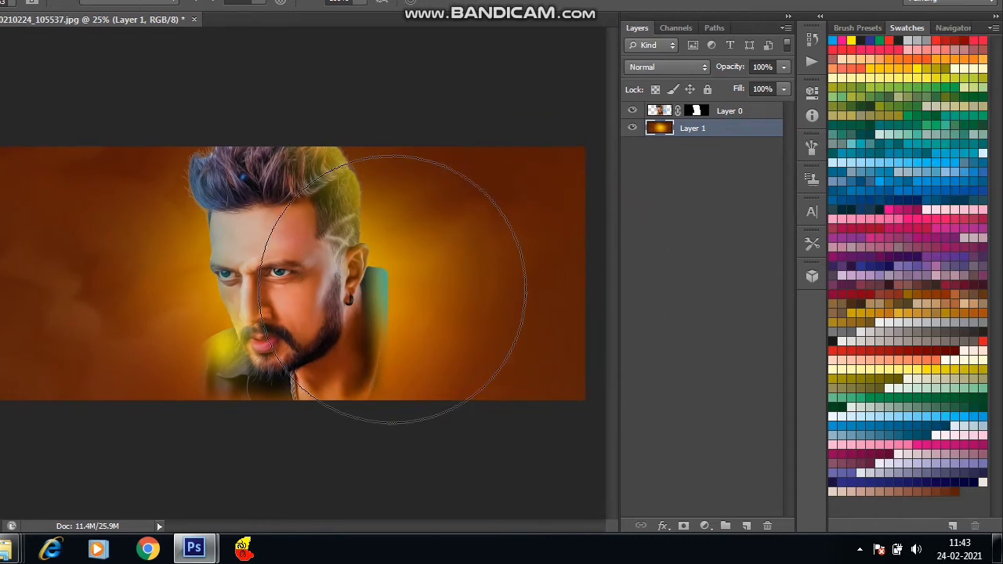
left_click(318, 280)
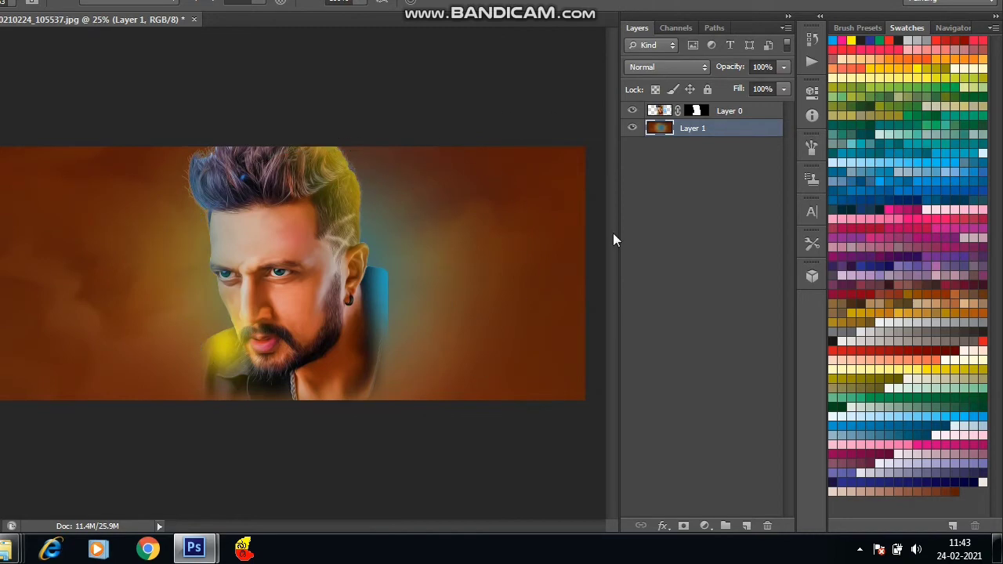
key("ctrl+z")
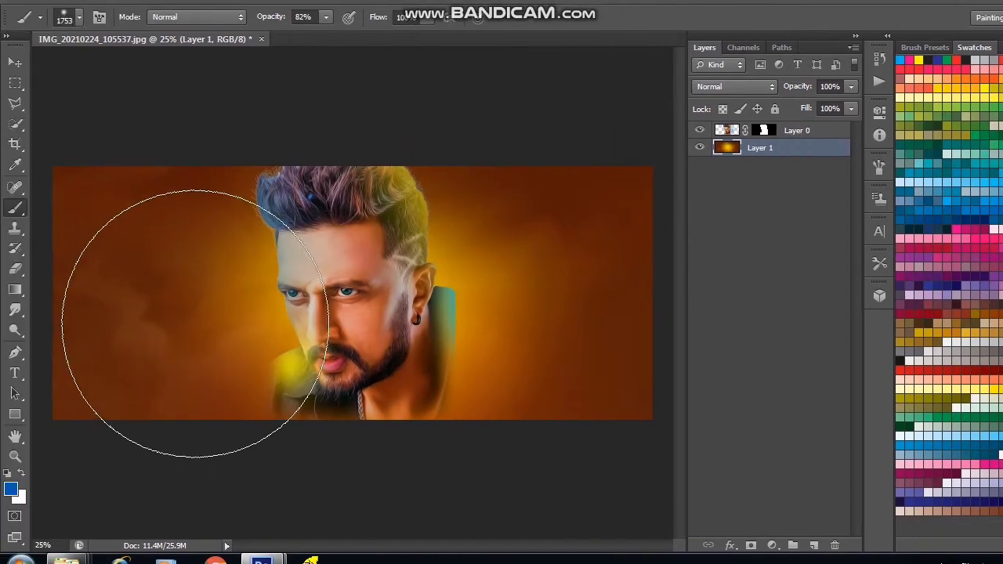
Step: Try blue strokes along the banner's left edge, undoing each attempt
left_click(22, 311)
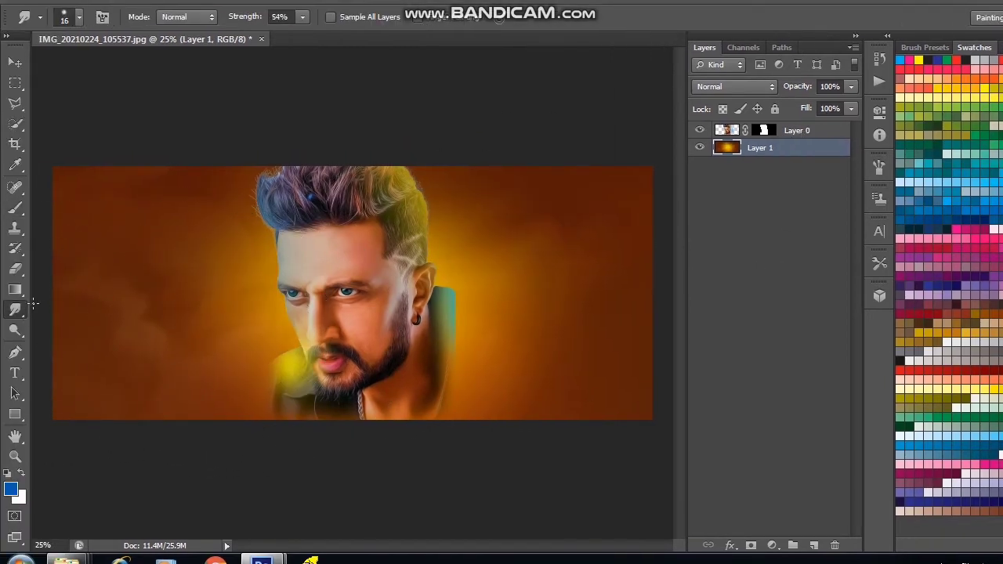
left_click(16, 210)
left_click(47, 291)
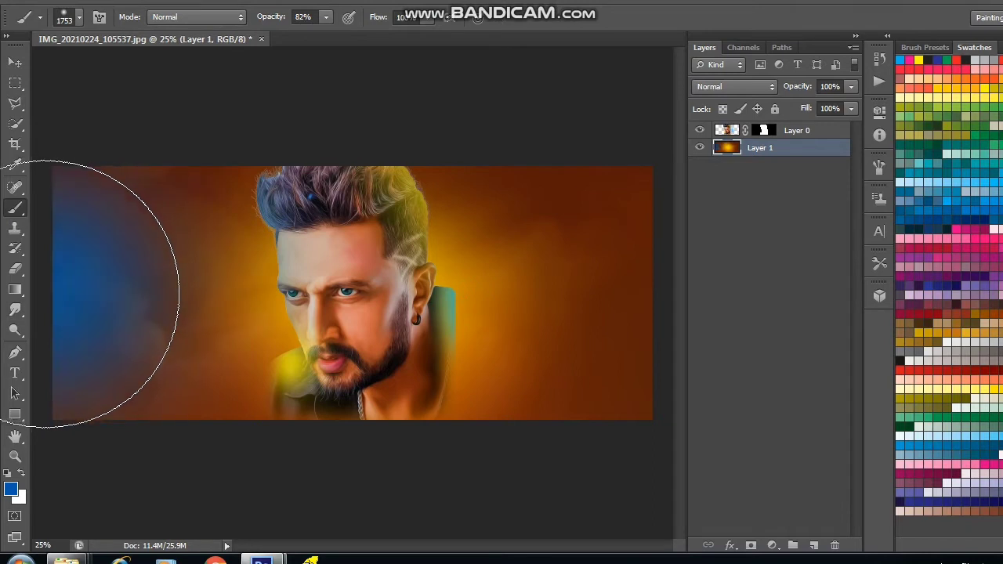
key("ctrl+z")
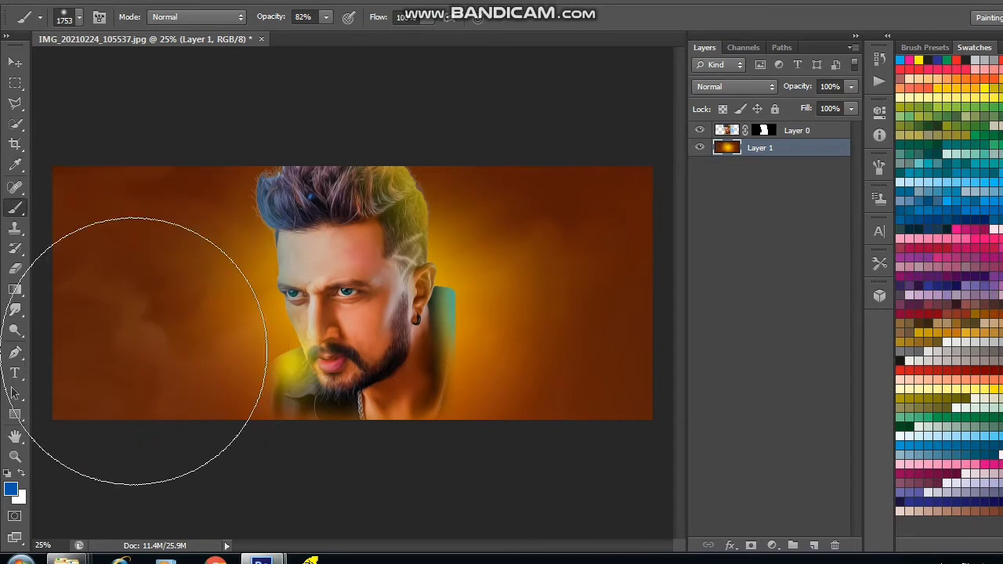
key("ctrl+minus")
left_click_drag(90, 303, 90, 325)
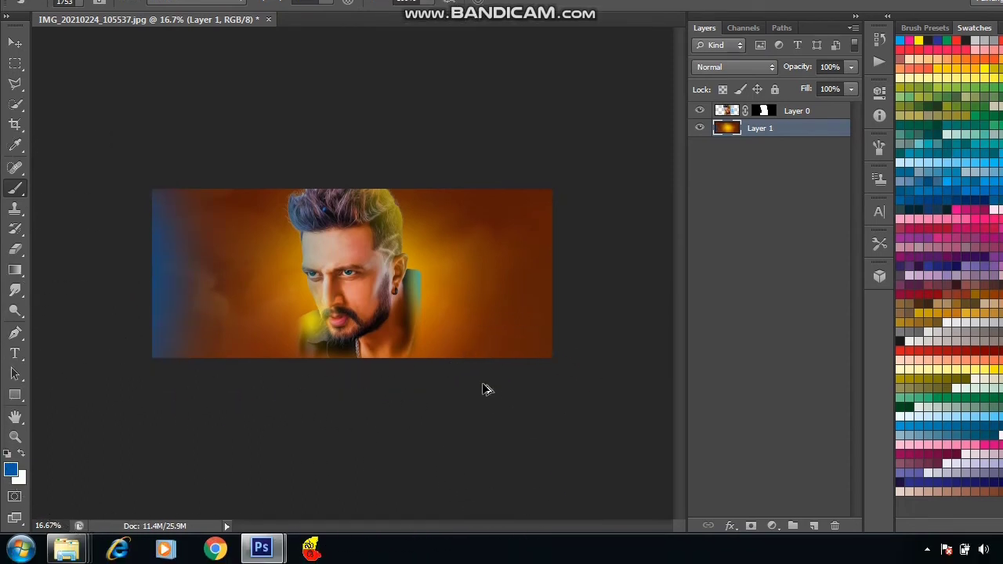
key("ctrl+z")
Step: Wash soft blue over the banner's left and right edges with a 2216 px brush
right_click(407, 293)
left_click_drag(561, 330, 563, 329)
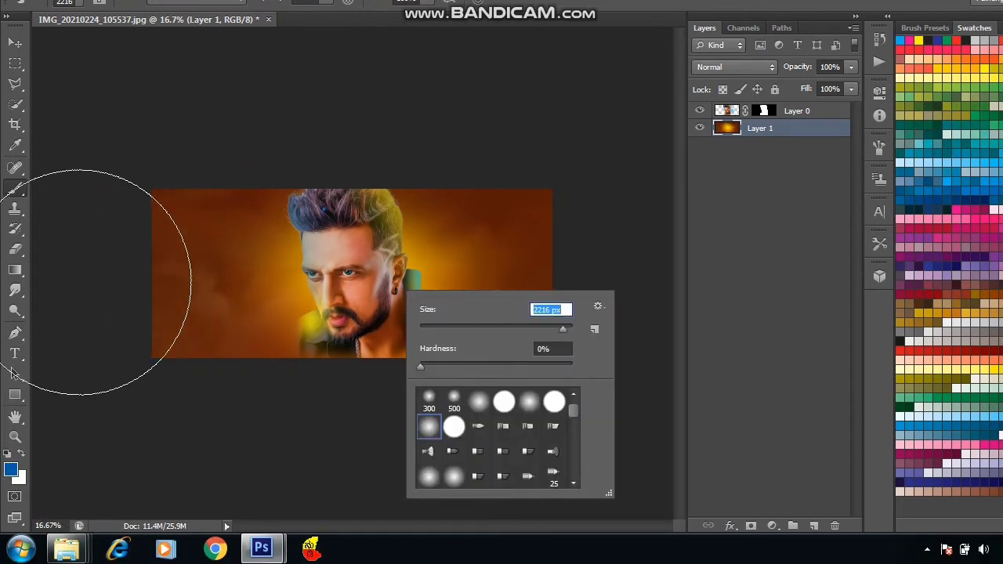
left_click_drag(161, 280, 101, 298)
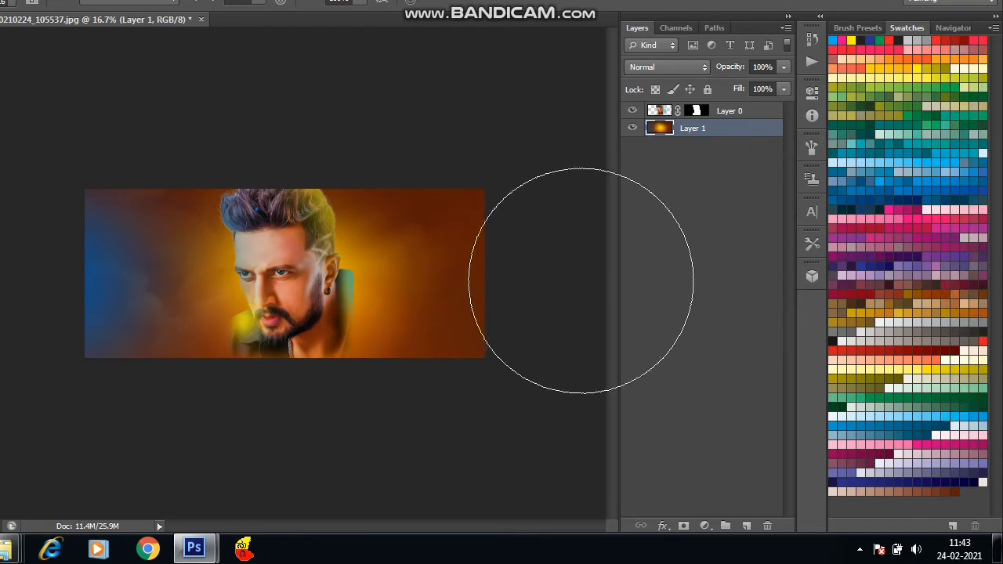
left_click(525, 282)
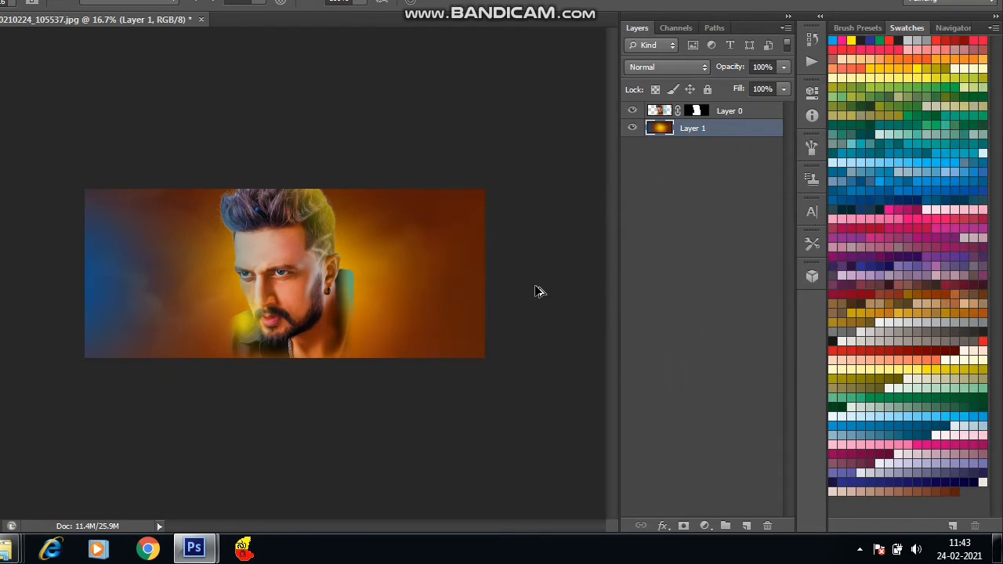
left_click(549, 274)
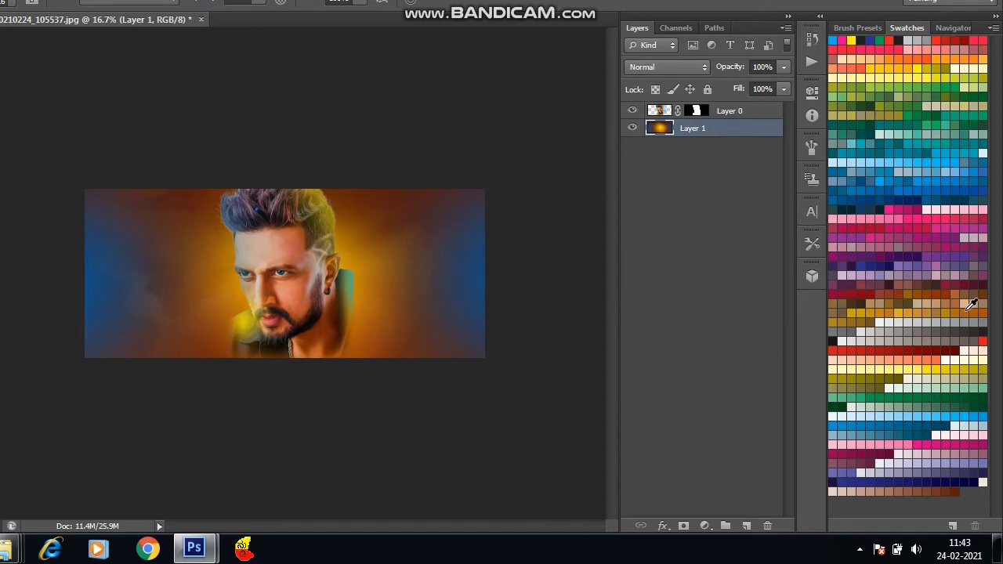
Step: Zoom in to inspect the banner, ending at about 50% on the face
key("ctrl+plus")
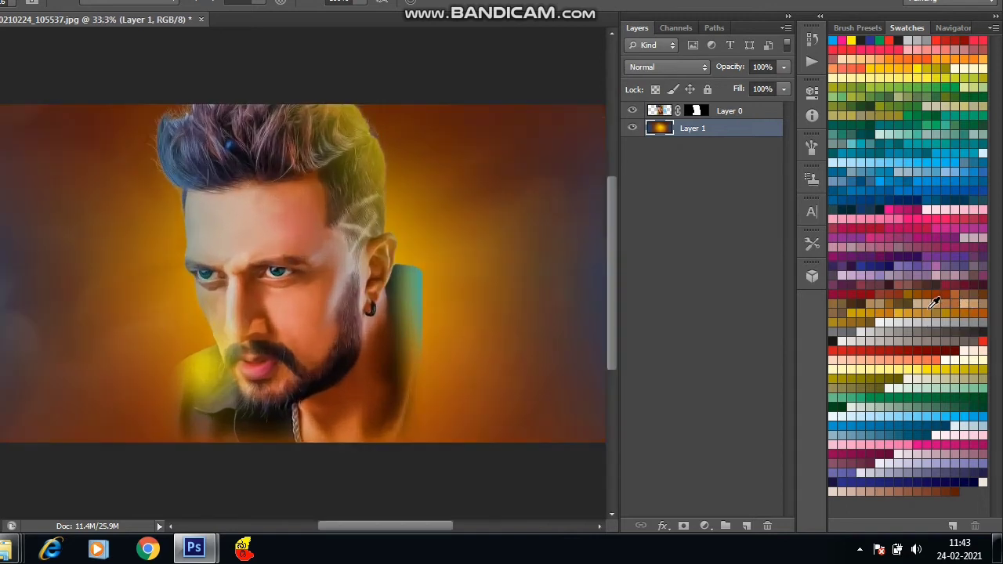
key("ctrl+minus")
key("ctrl+minus")
key("ctrl+plus")
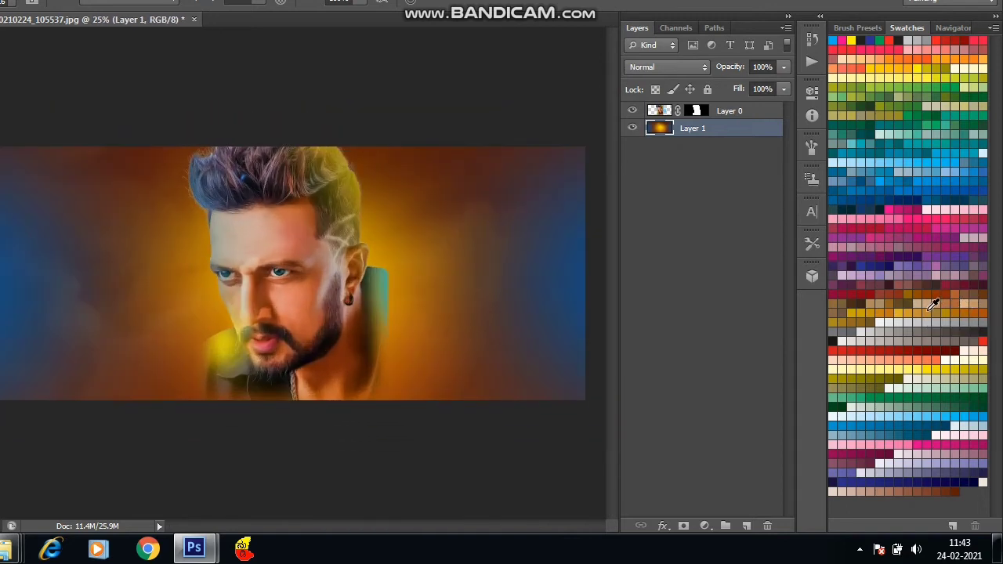
key("ctrl+plus")
key("ctrl+minus")
key("ctrl+plus")
key("ctrl+plus")
key("b")
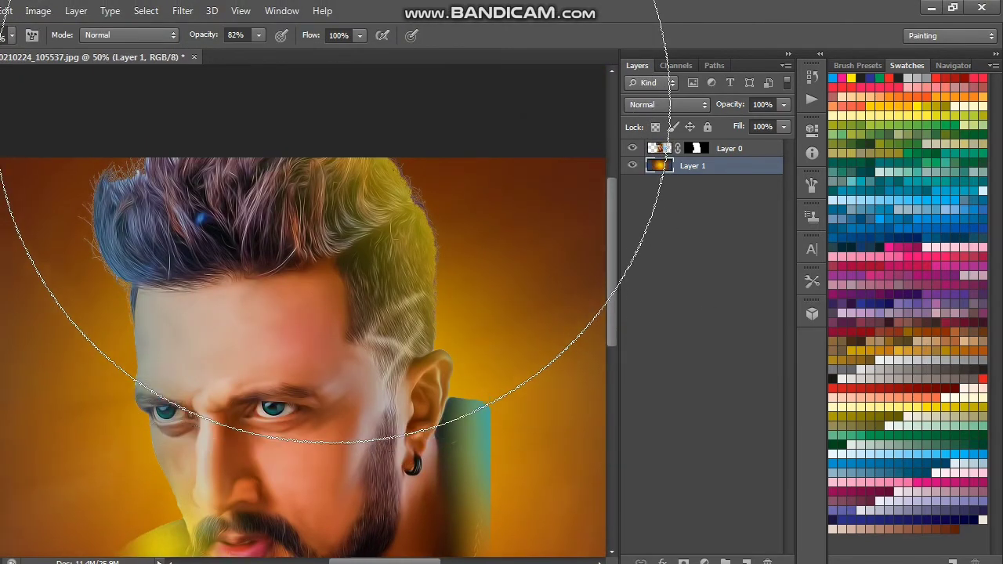
scroll(333, 109, "up", 3)
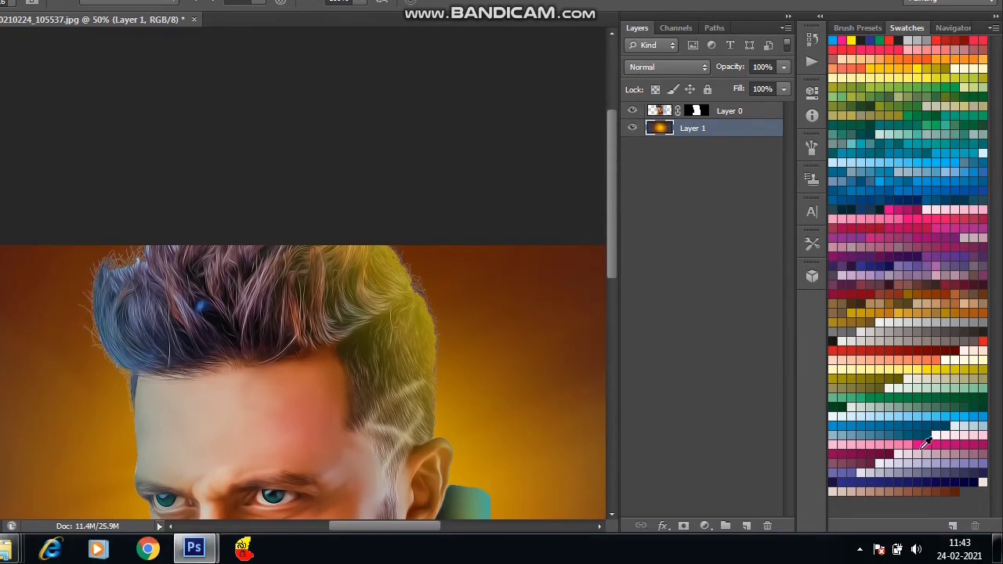
Step: Paint a red-magenta glow across the top background, then check the whole banner
key("ctrl+minus")
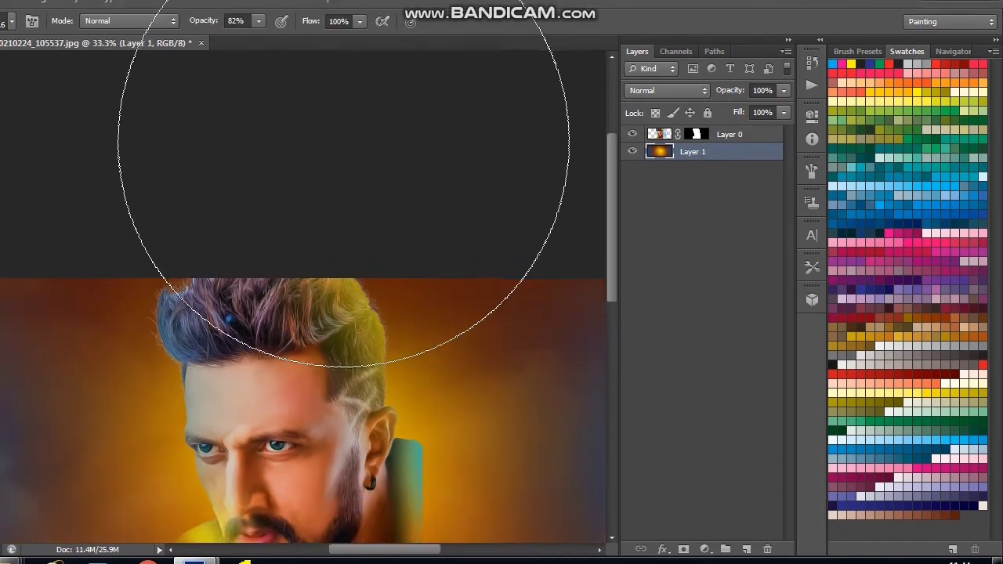
left_click_drag(293, 132, 287, 132)
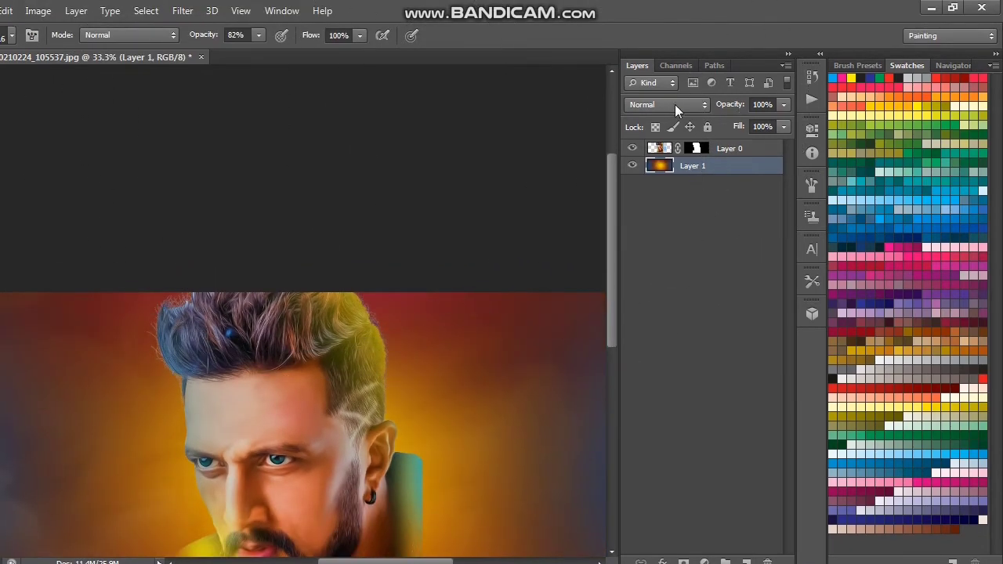
left_click(746, 155)
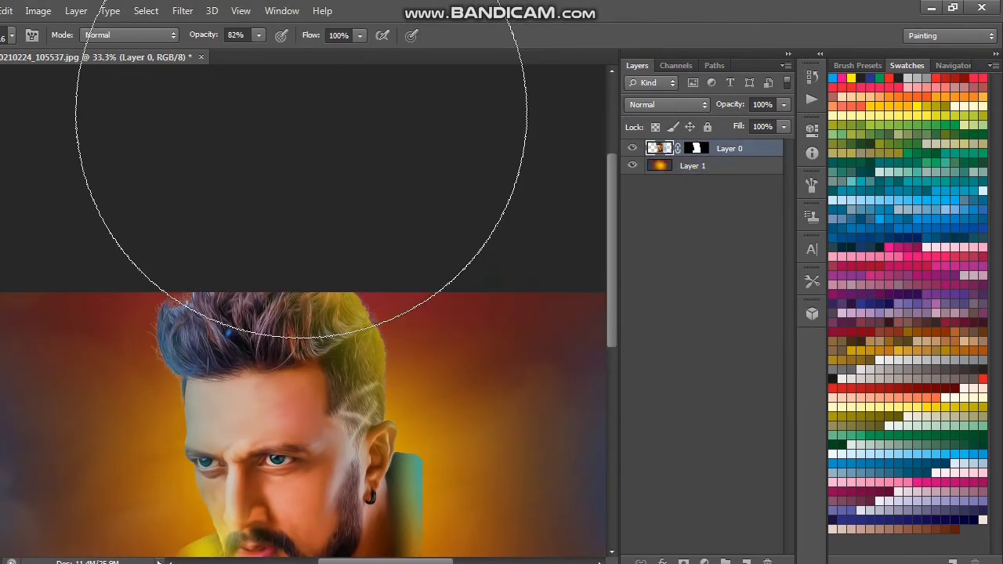
left_click(301, 89)
key("ctrl+minus")
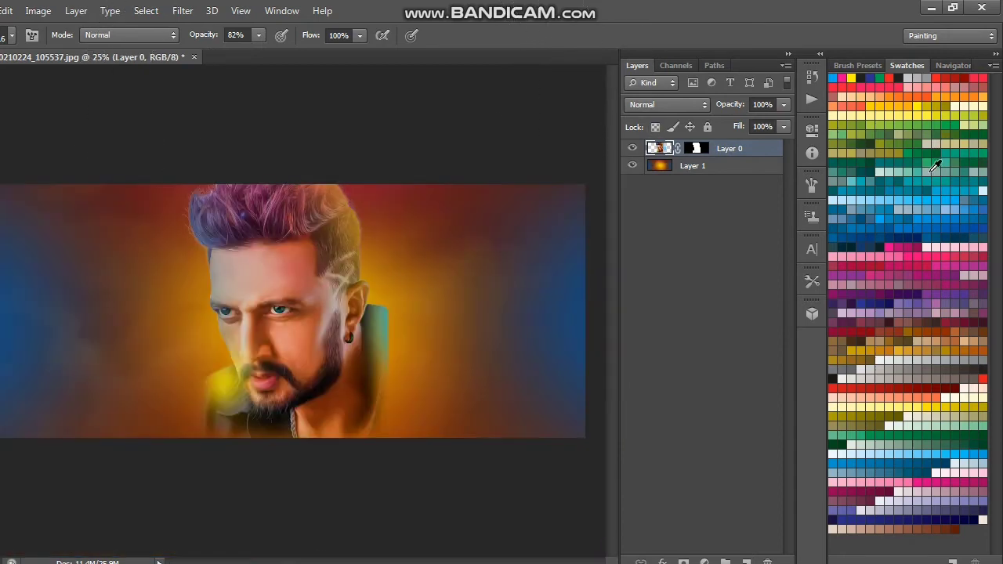
key("ctrl+plus")
key("ctrl+plus")
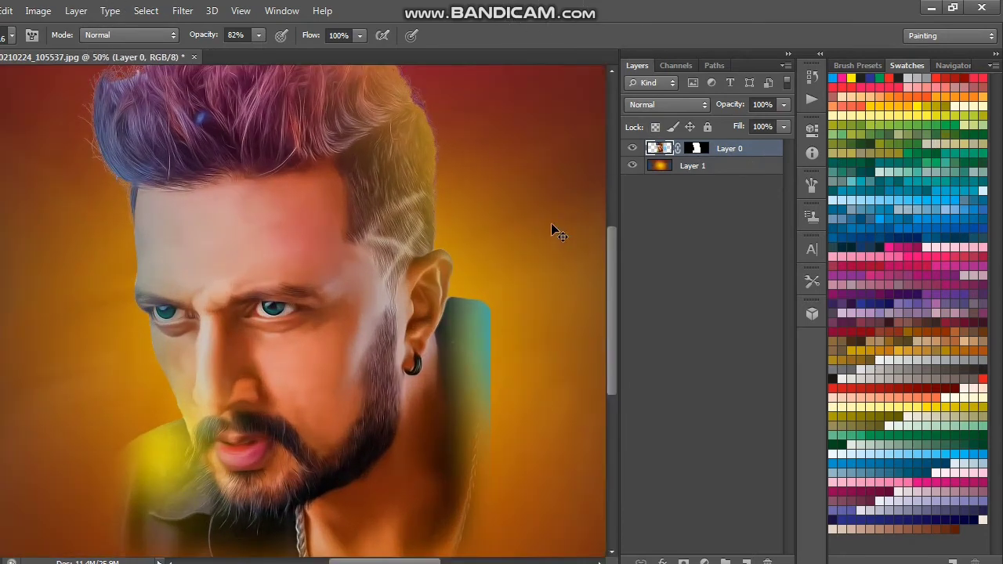
key("ctrl+minus")
key("ctrl+minus")
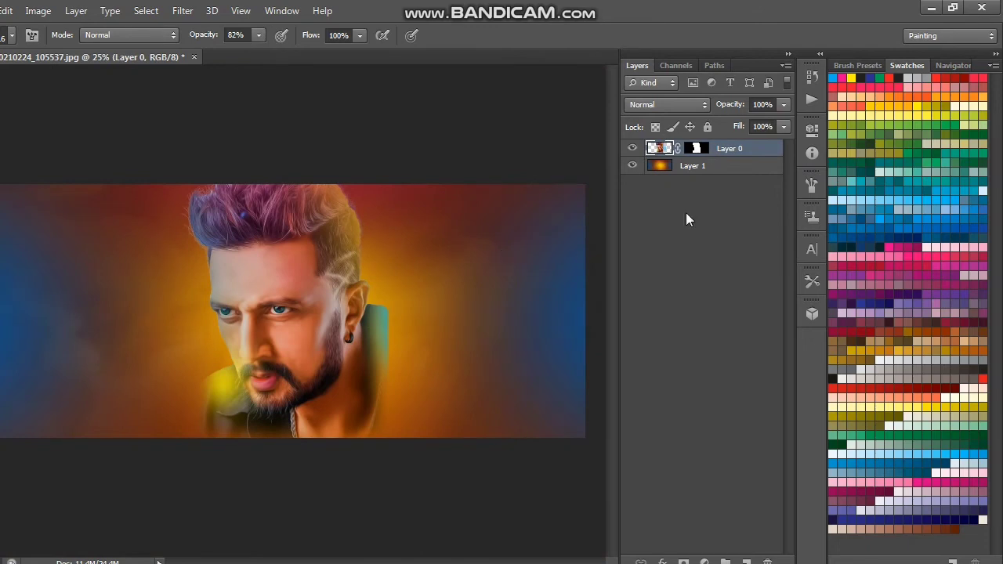
Step: On Layer 1, paint orange along the bottom edge near the chin
left_click(724, 165)
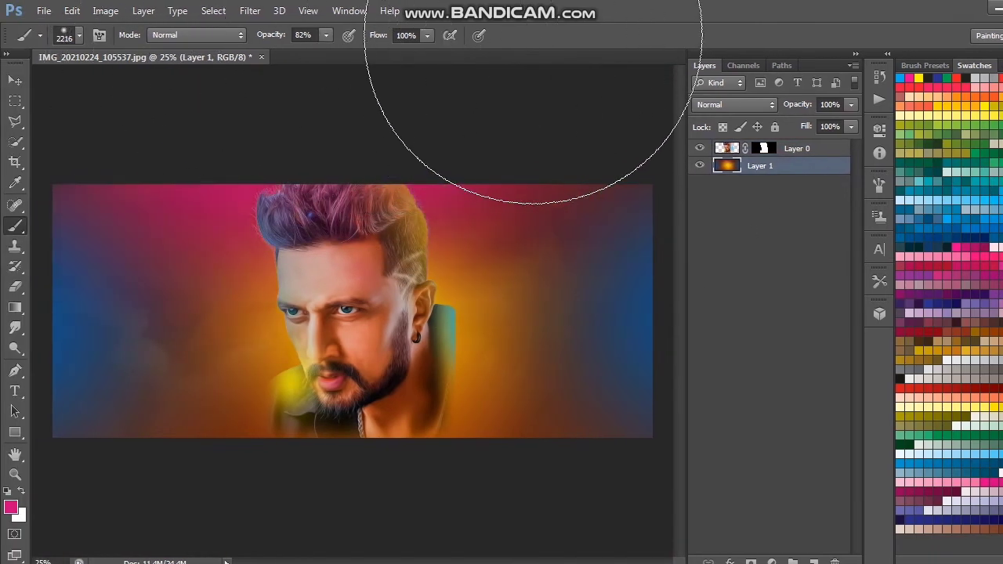
key("alt+bracketright")
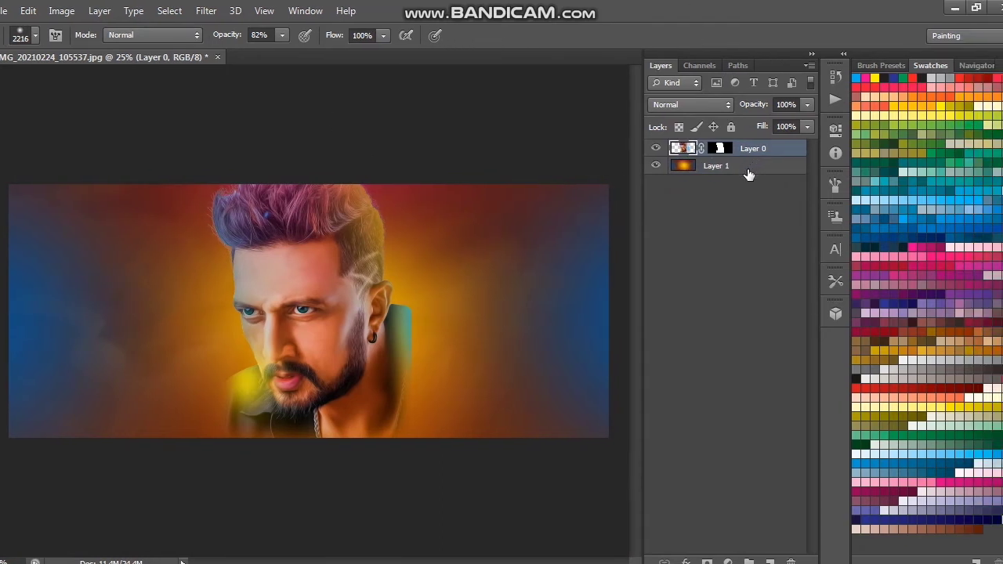
left_click(746, 169)
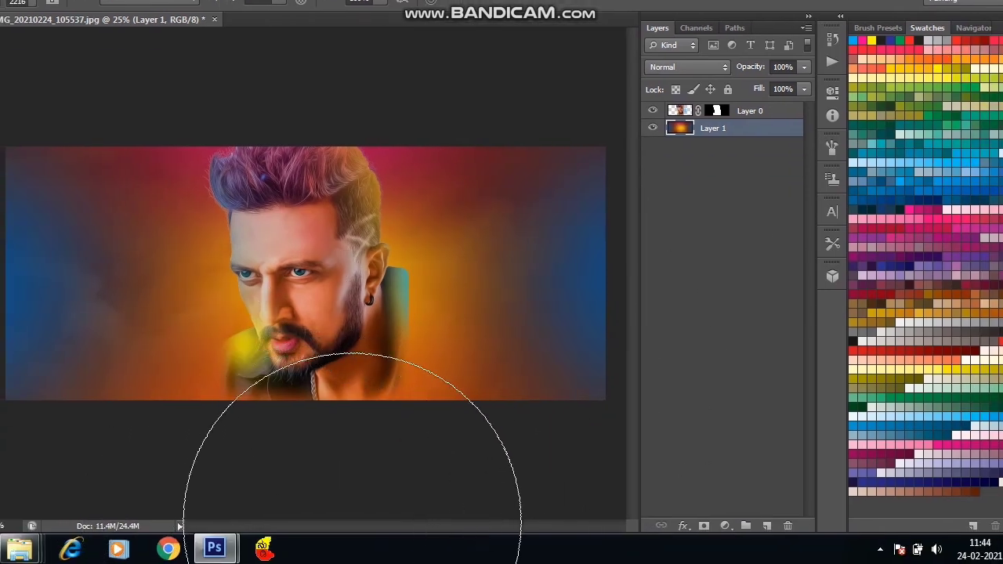
left_click_drag(352, 521, 427, 521)
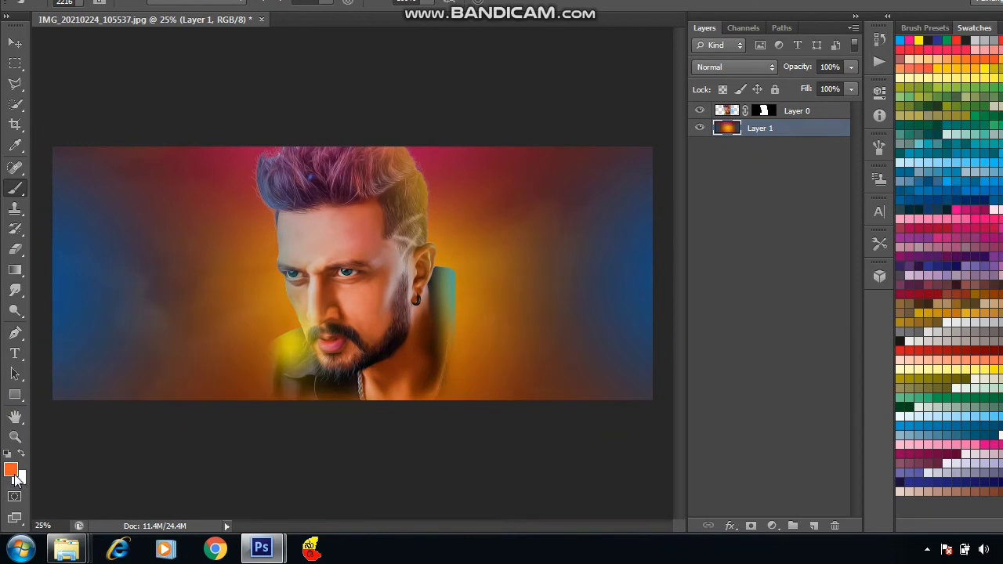
Step: Set the foreground colour to burnt orange #aa2e00 and make Layer 0 active
left_click(12, 472)
left_click(524, 193)
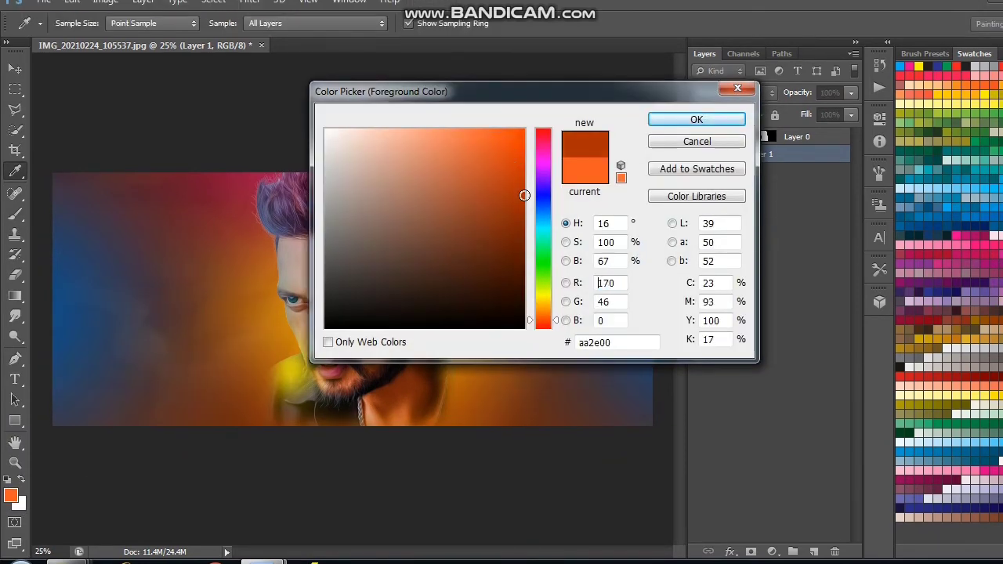
left_click(696, 119)
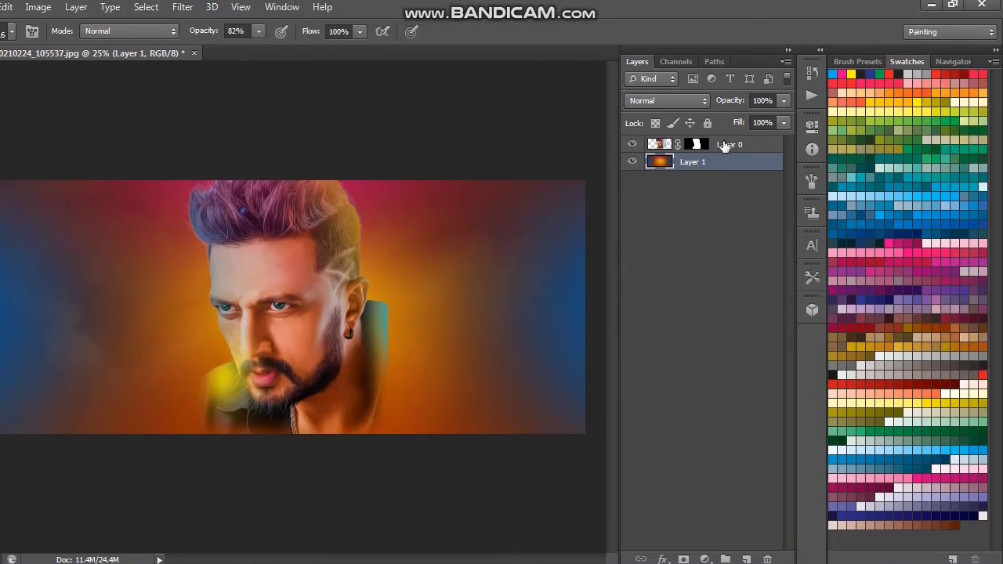
left_click(660, 111)
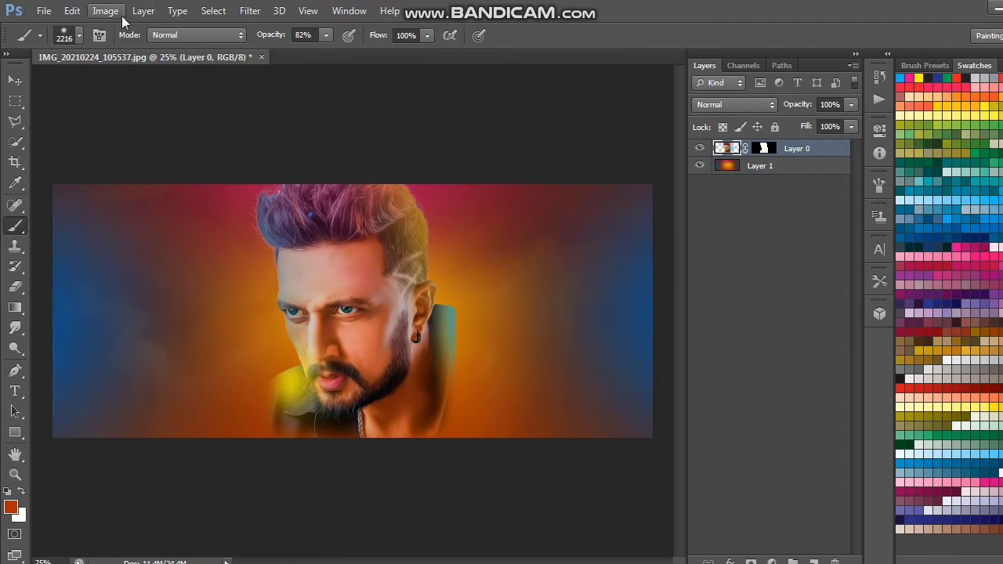
Step: Raise the man's layer saturation to +10 with Hue/Saturation
left_click(108, 12)
mouse_move(129, 50)
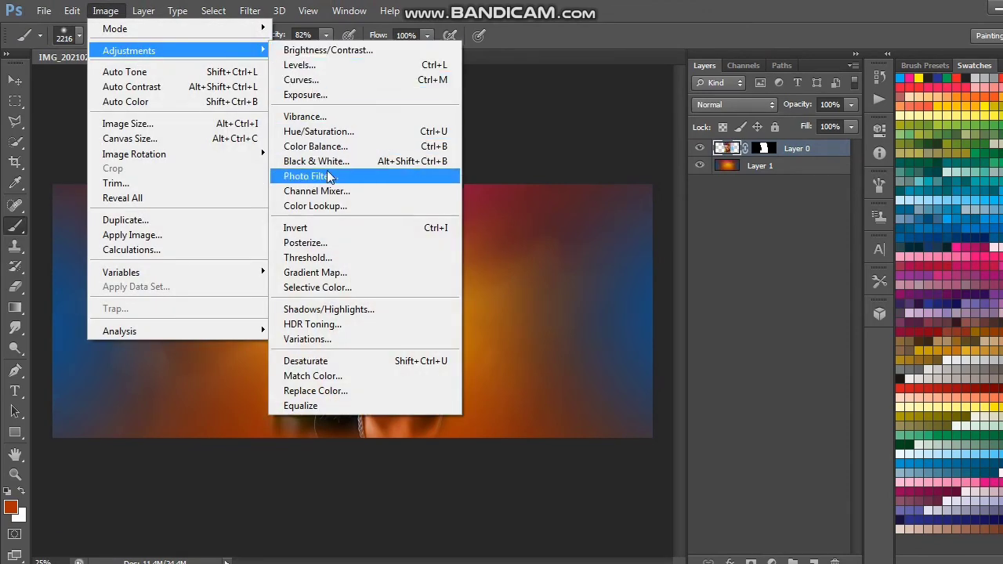
left_click(323, 140)
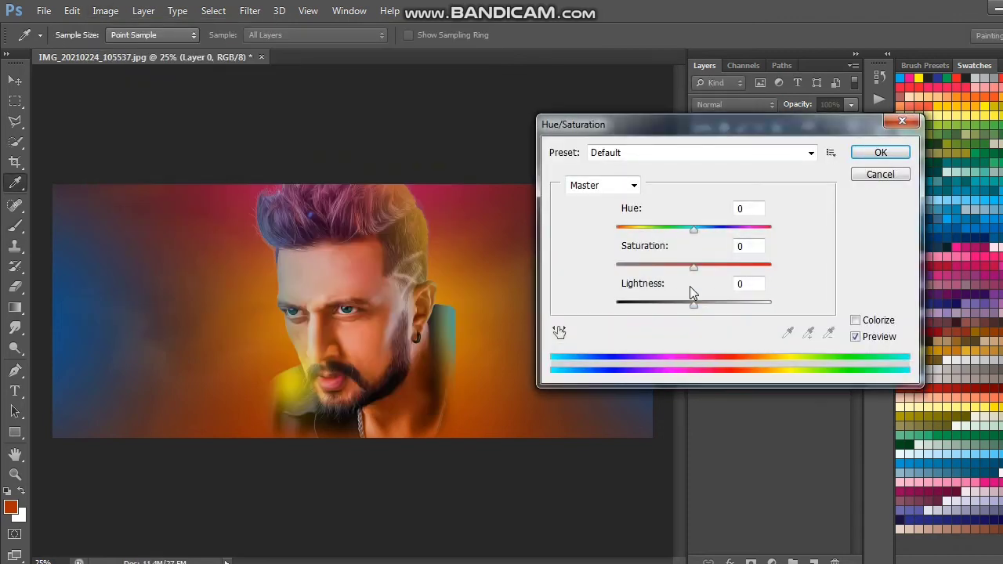
mouse_move(693, 266)
left_mouse_down()
mouse_move(718, 267)
mouse_move(702, 267)
left_mouse_up()
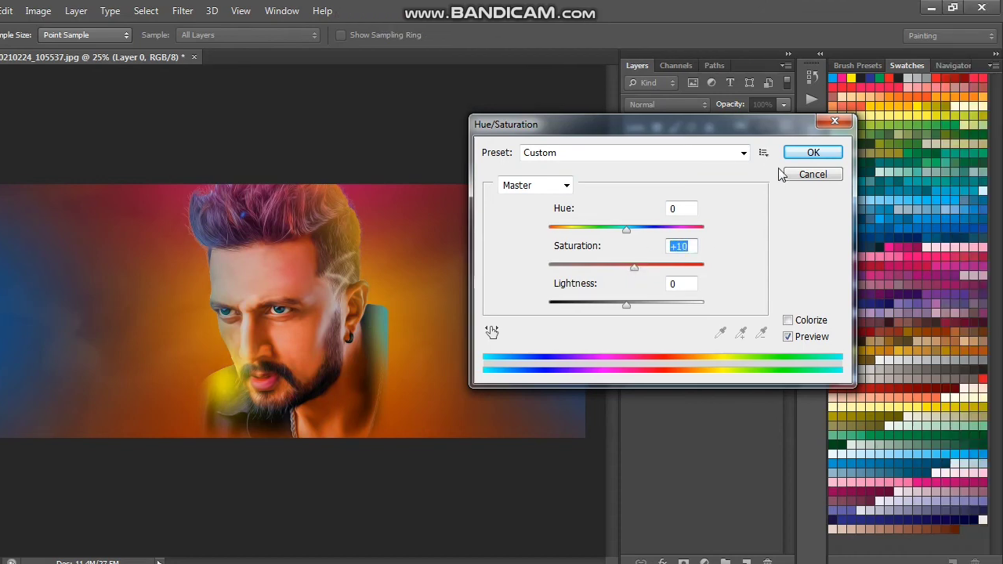
left_click(813, 152)
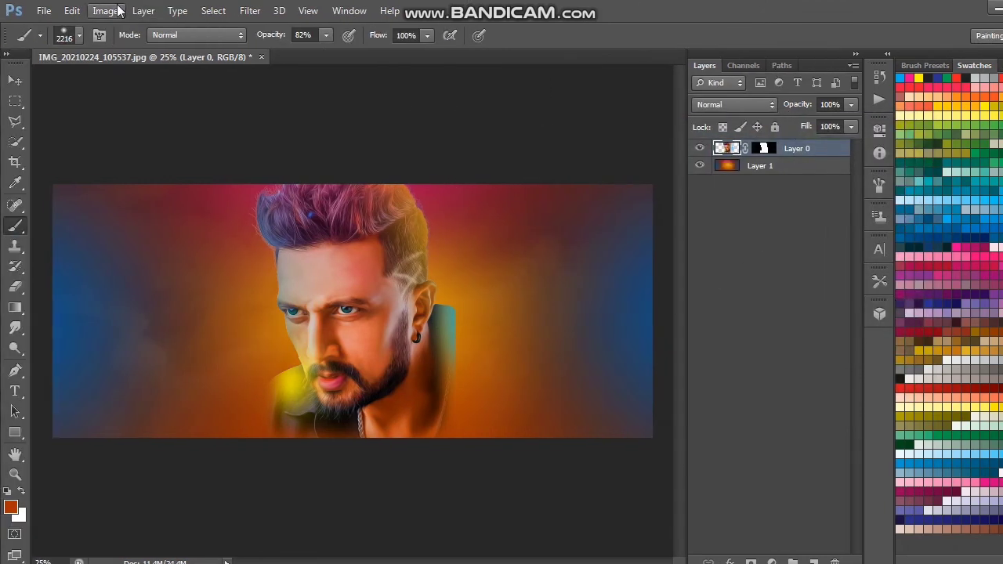
left_click(117, 11)
Step: Apply Levels to the man's cut-out with the white input level set to 205
left_click(297, 65)
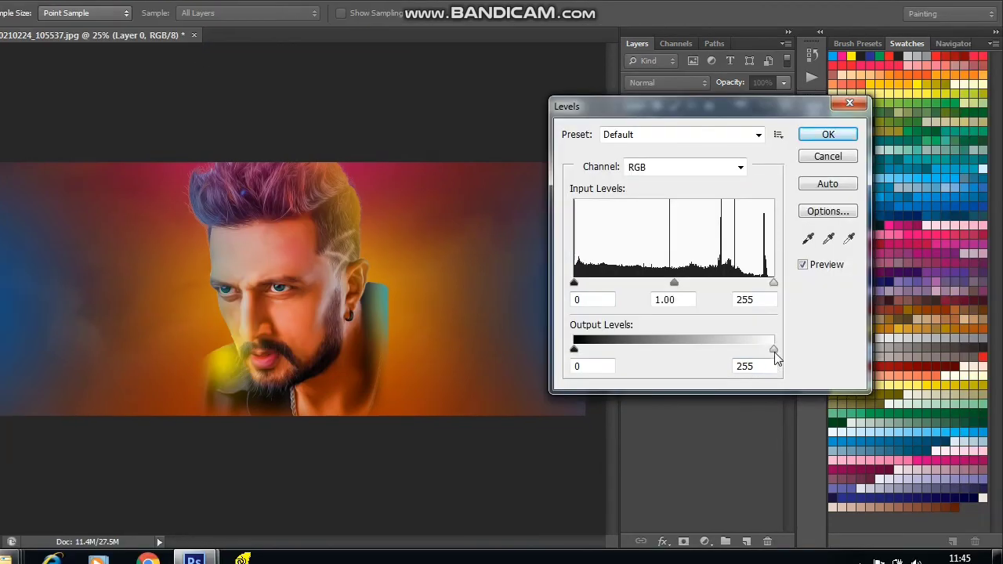
left_click_drag(773, 283, 756, 284)
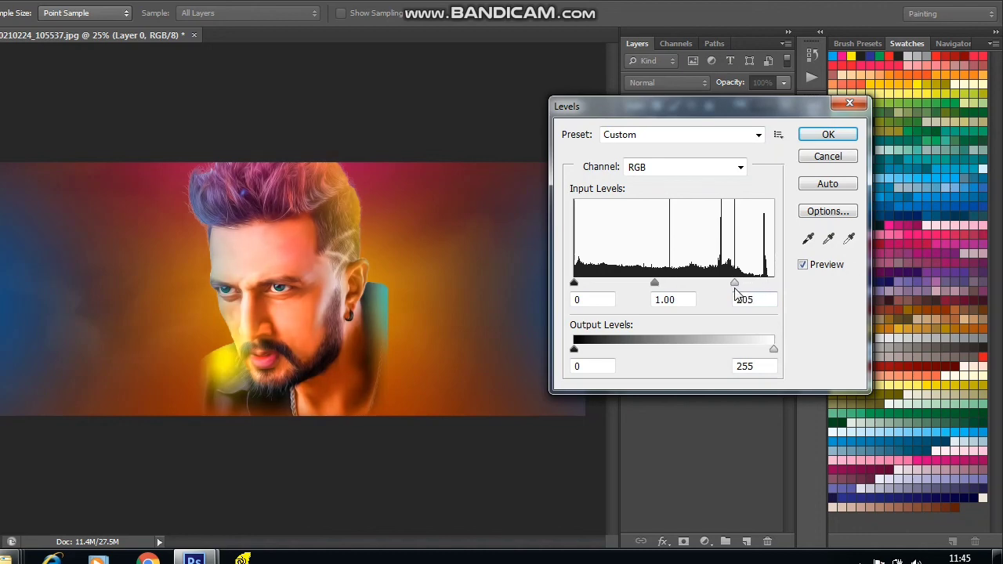
left_click_drag(735, 287, 735, 287)
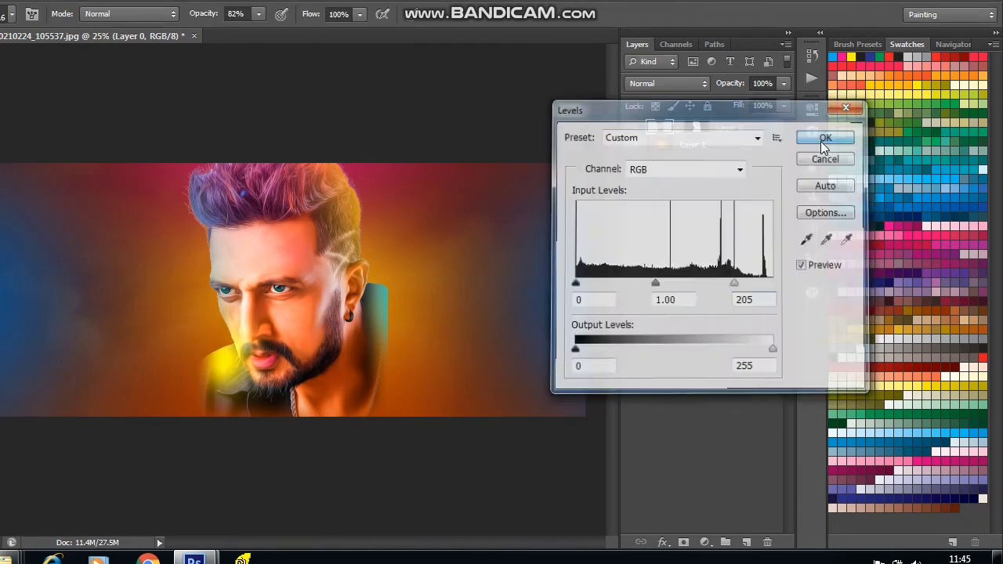
left_click(834, 142)
Step: Apply an Exposure of +0.16 to the man's layer, then bring up the screen recorder
left_click(105, 11)
mouse_move(129, 50)
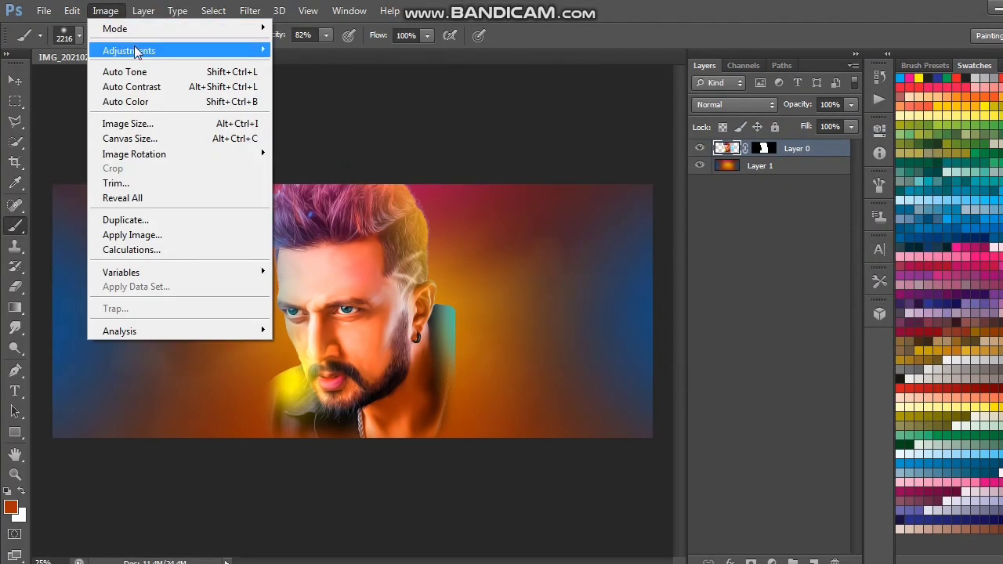
left_click(320, 95)
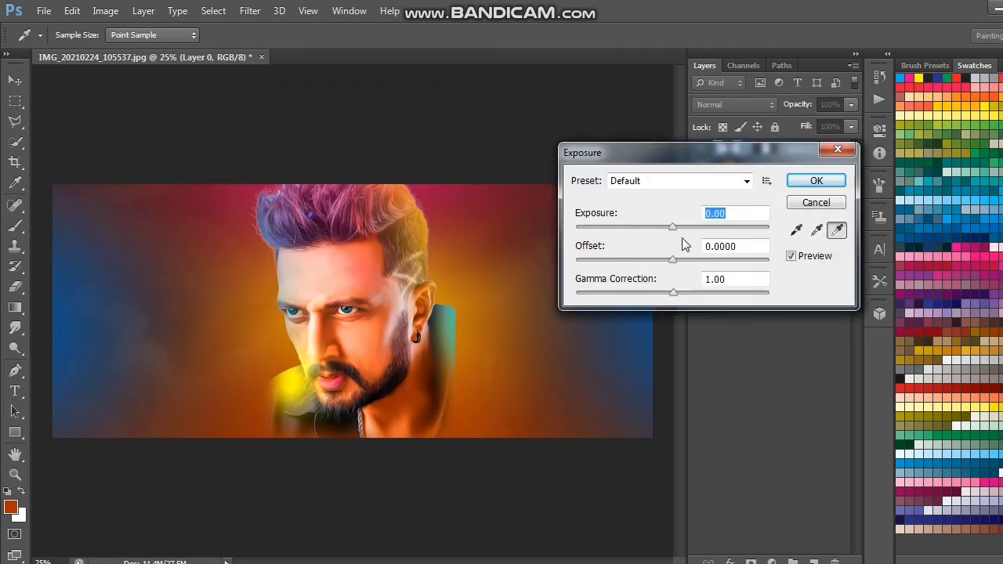
left_click_drag(673, 227, 674, 224)
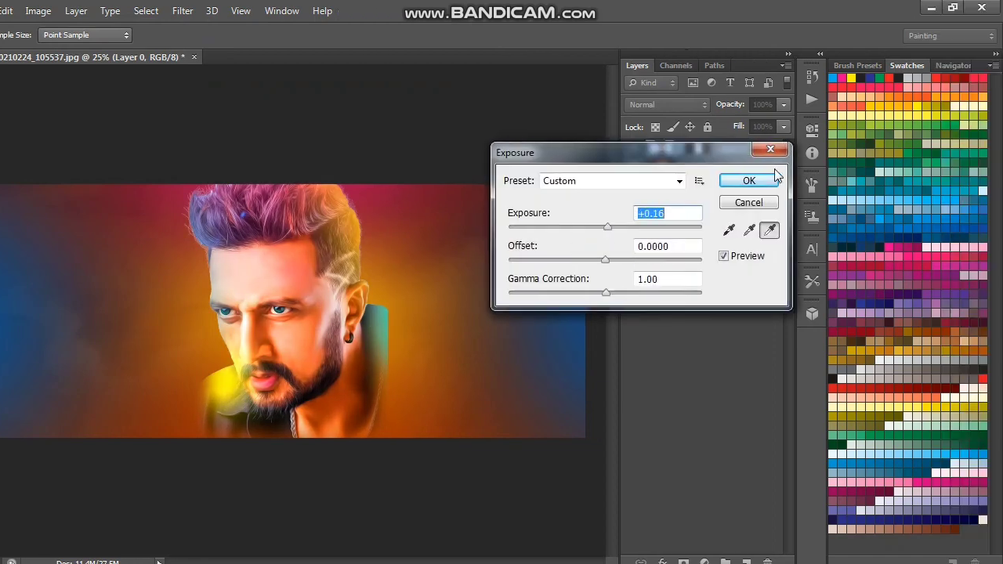
left_click(816, 180)
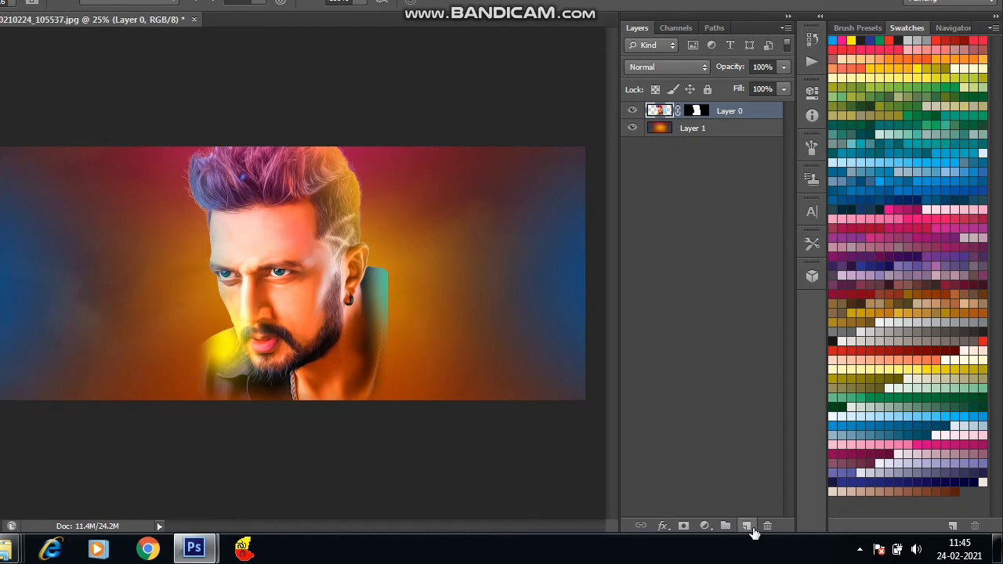
left_click(859, 549)
left_click(834, 470)
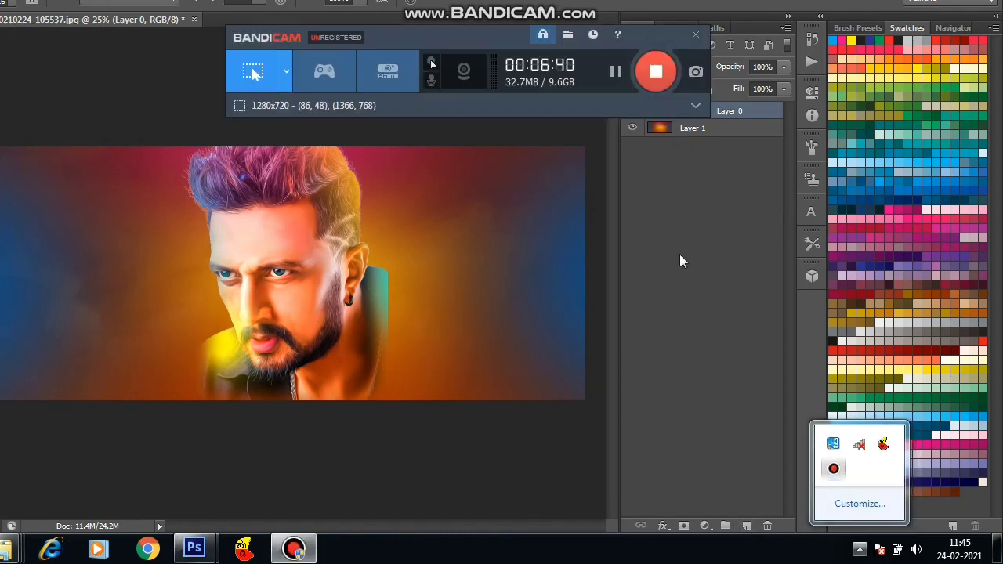